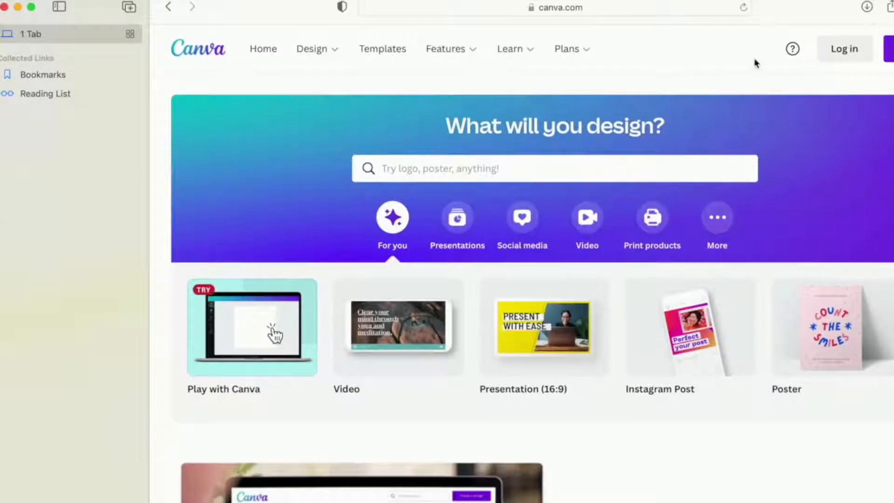
- Sign in to Canva with email, entering the account's email address
{"action": "left_click", "coordinate": [889, 49]}
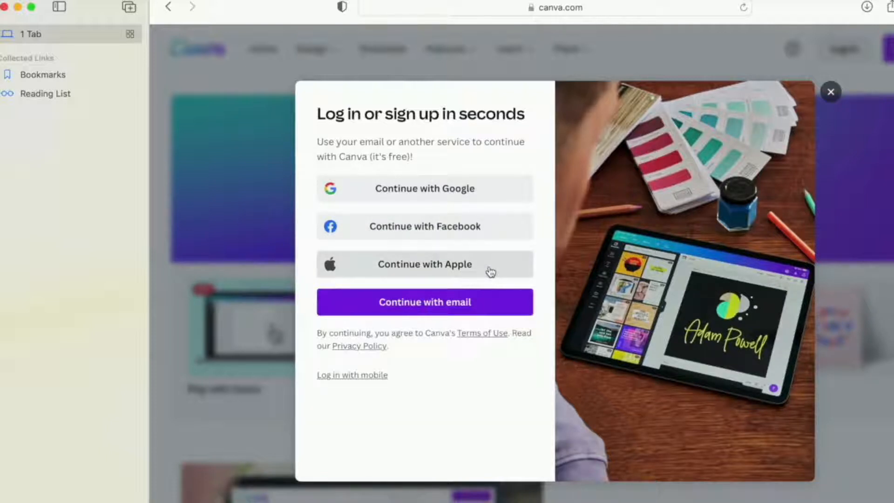
{"action": "left_click", "coordinate": [479, 307]}
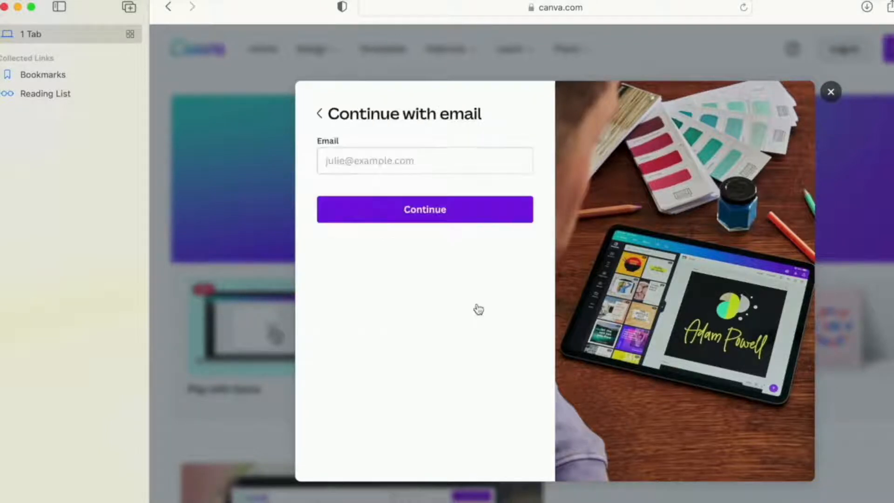
{"action": "left_click", "coordinate": [464, 160]}
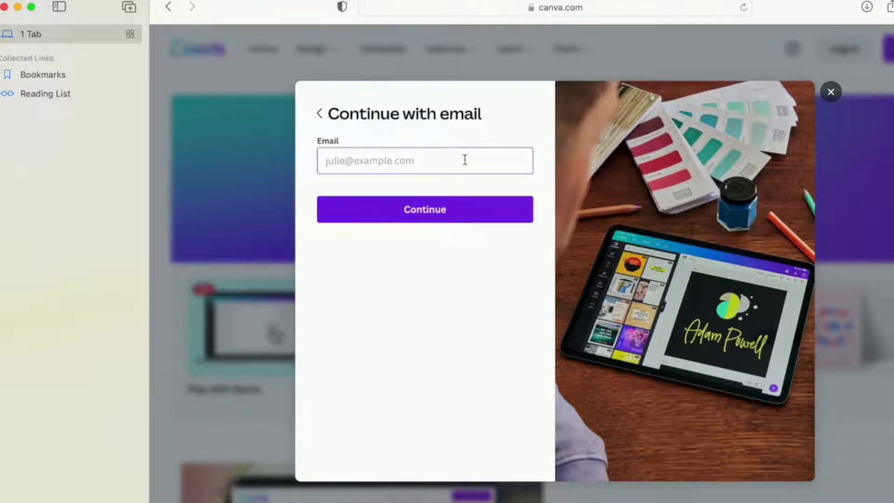
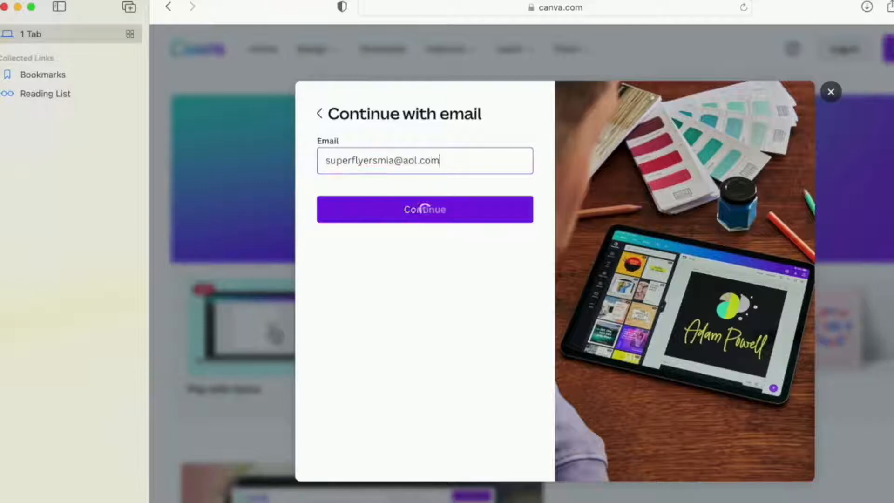
{"action": "left_click", "coordinate": [417, 209]}
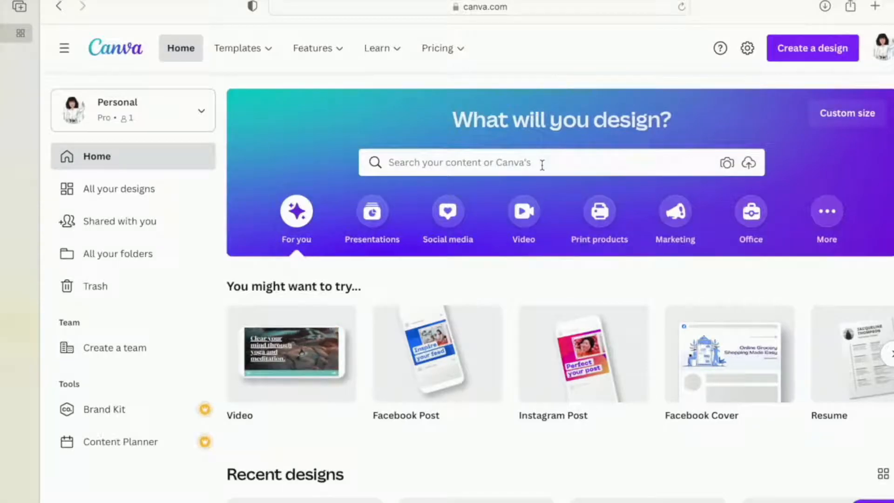
- Search the templates for "flyer", choose the school flyer suggestion, and browse the designs
{"action": "left_click", "coordinate": [532, 164]}
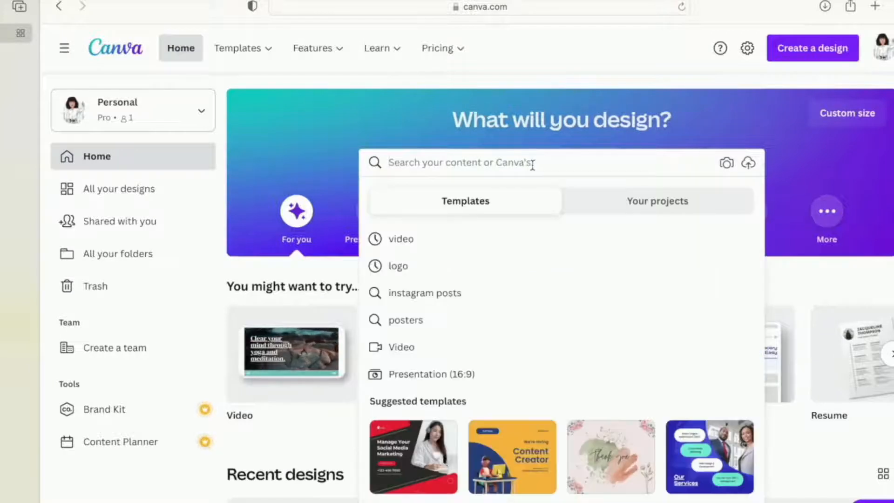
{"action": "type", "text": "flyer"}
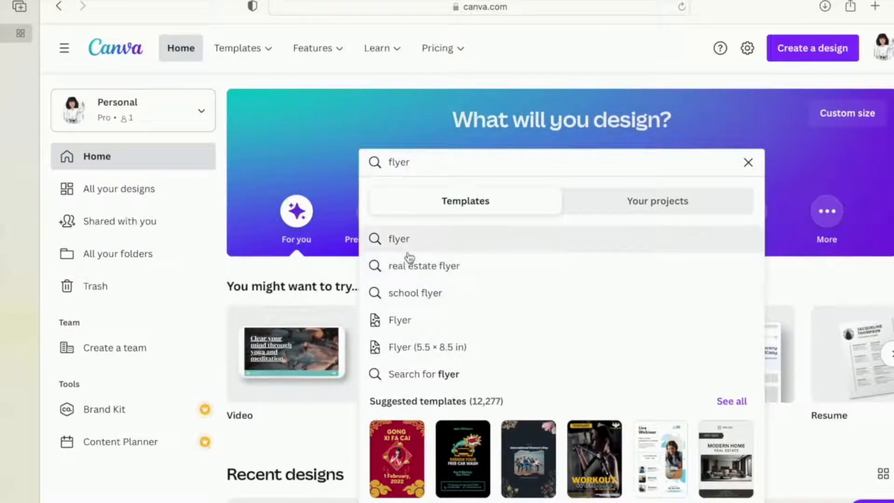
{"action": "left_click", "coordinate": [427, 294]}
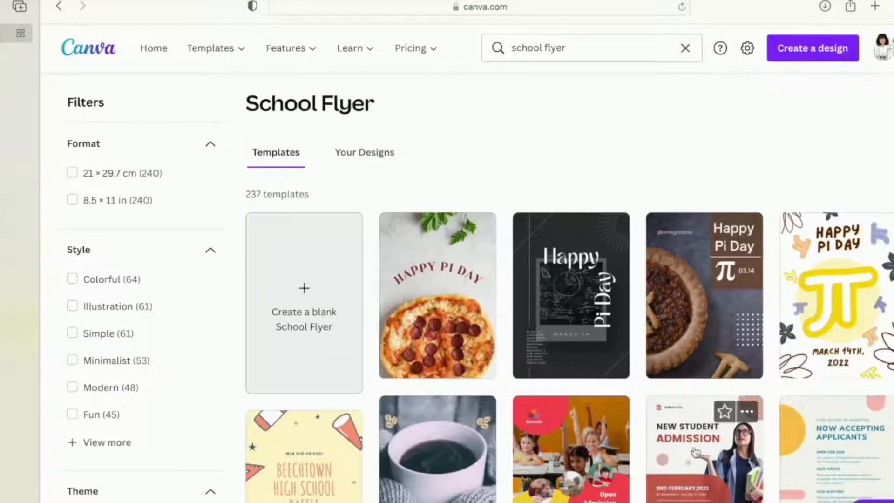
{"action": "scroll", "coordinate": [697, 459], "scroll_direction": "down", "scroll_amount": 3}
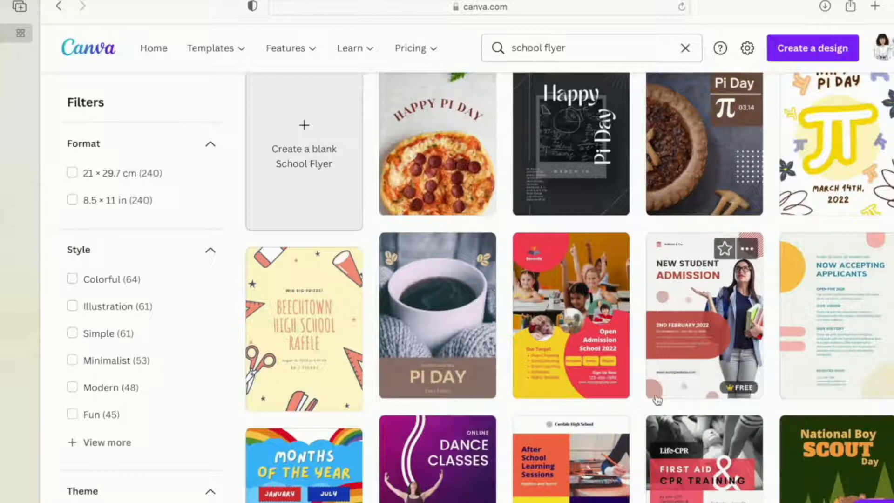
{"action": "scroll", "coordinate": [595, 349], "scroll_direction": "up", "scroll_amount": 2}
{"action": "scroll", "coordinate": [597, 347], "scroll_direction": "up", "scroll_amount": 3}
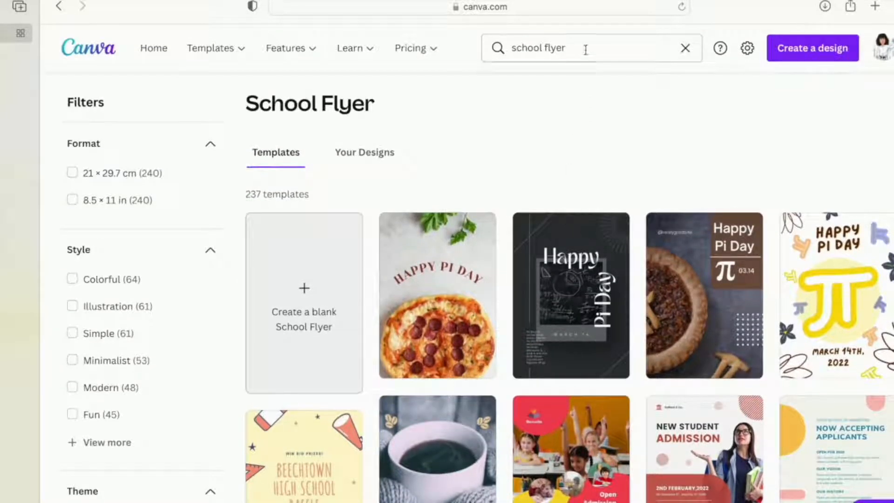
- Search the templates for "facebook posts" and open the red and white Chinese New Year "Up to 50% off" design
{"action": "left_click_drag", "start_coordinate": [586, 49], "coordinate": [455, 43]}
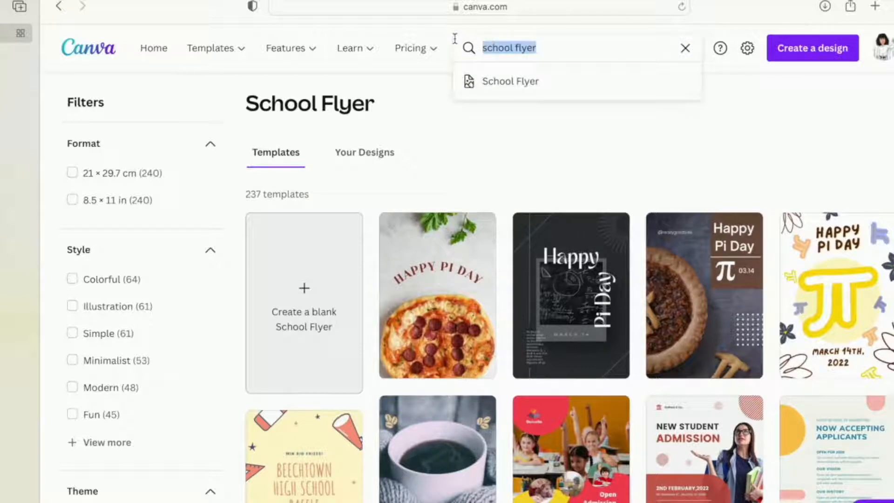
{"action": "type", "text": "fa"}
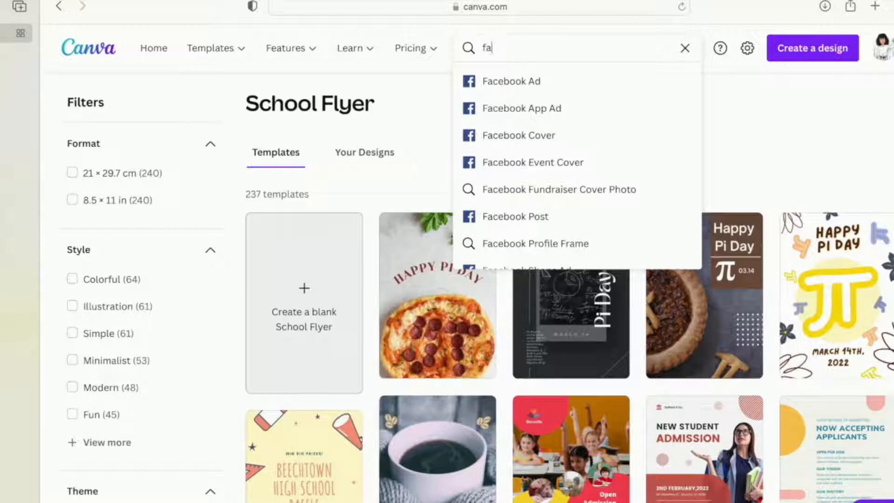
{"action": "type", "text": "cebo"}
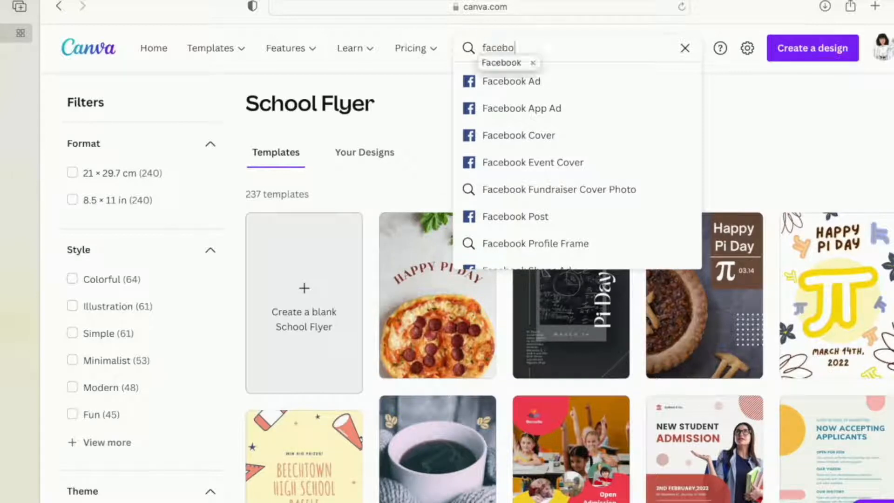
{"action": "type", "text": "ok"}
{"action": "left_click_drag", "start_coordinate": [481, 47], "coordinate": [536, 56]}
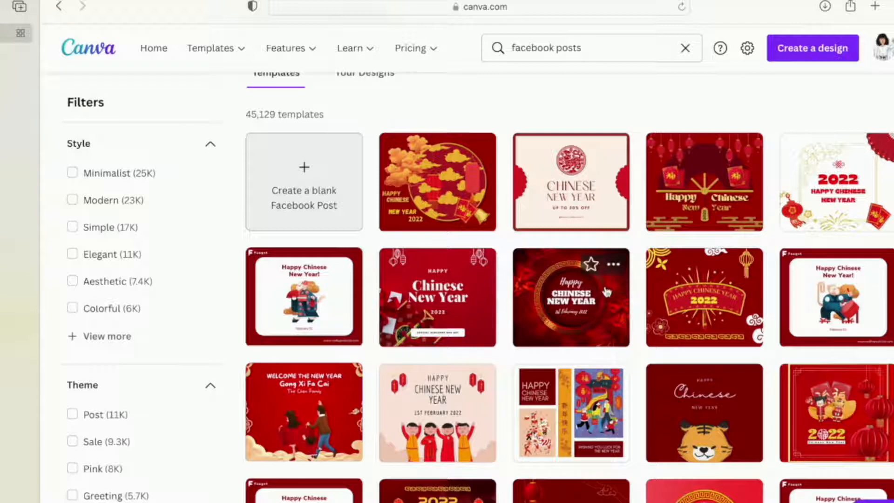
{"action": "left_click", "coordinate": [567, 190]}
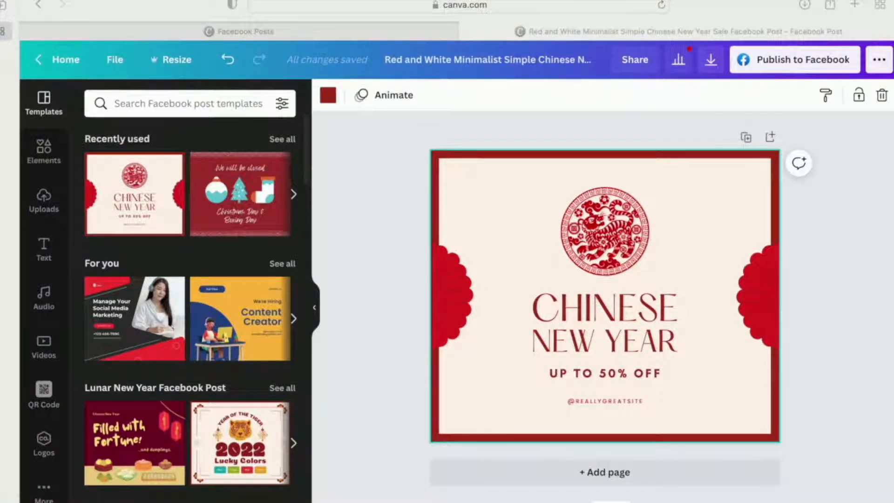
- Open the CALL TO PRAYER document from the Prayer folder in Word and review the event text
{"action": "left_click_drag", "start_coordinate": [885, 498], "coordinate": [792, 253]}
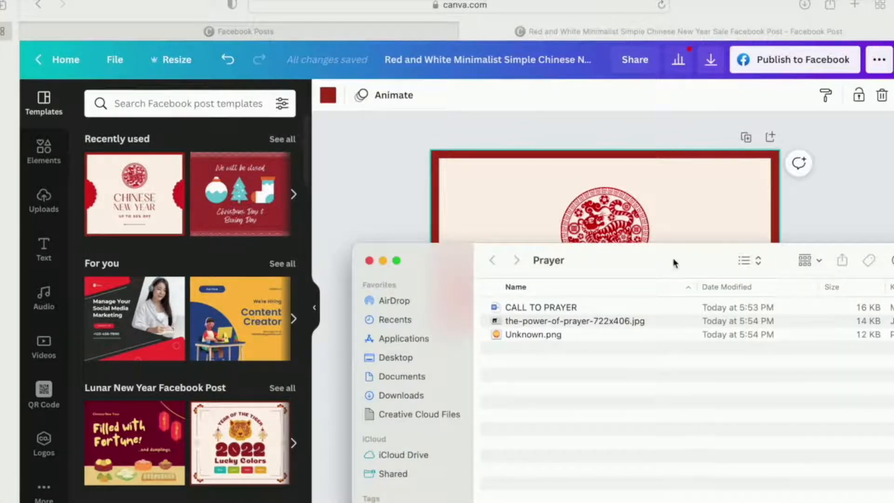
{"action": "left_click_drag", "start_coordinate": [674, 263], "coordinate": [623, 154]}
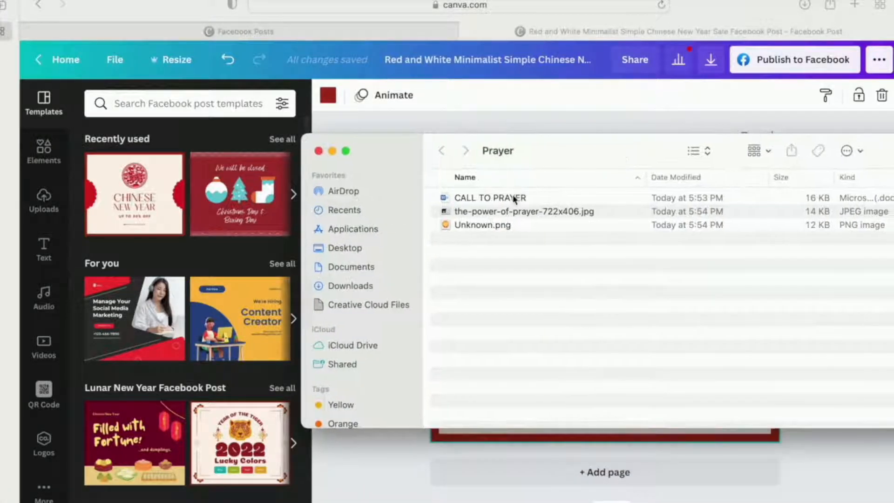
{"action": "left_click", "coordinate": [514, 199]}
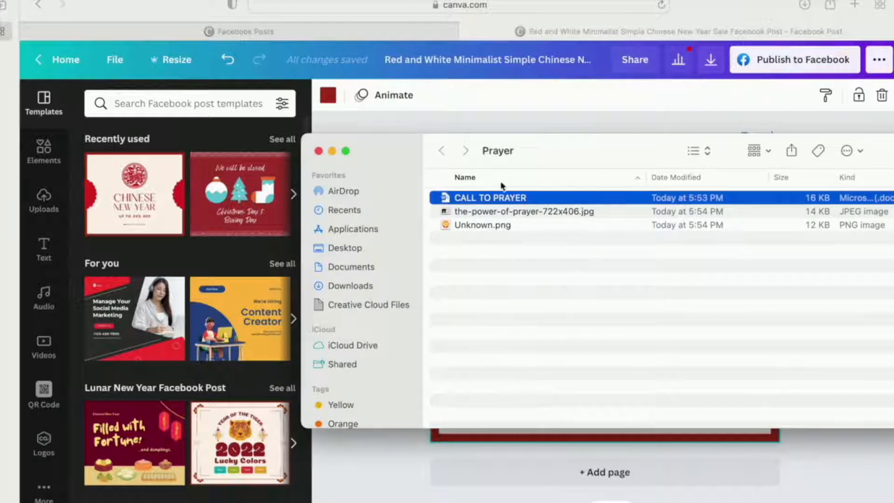
{"action": "double_click", "coordinate": [518, 199]}
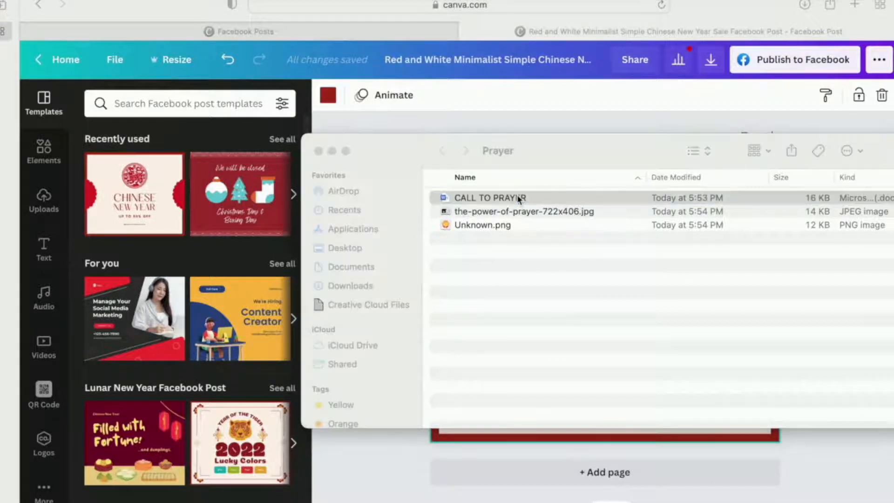
{"action": "scroll", "coordinate": [426, 279], "scroll_direction": "down", "scroll_amount": 10}
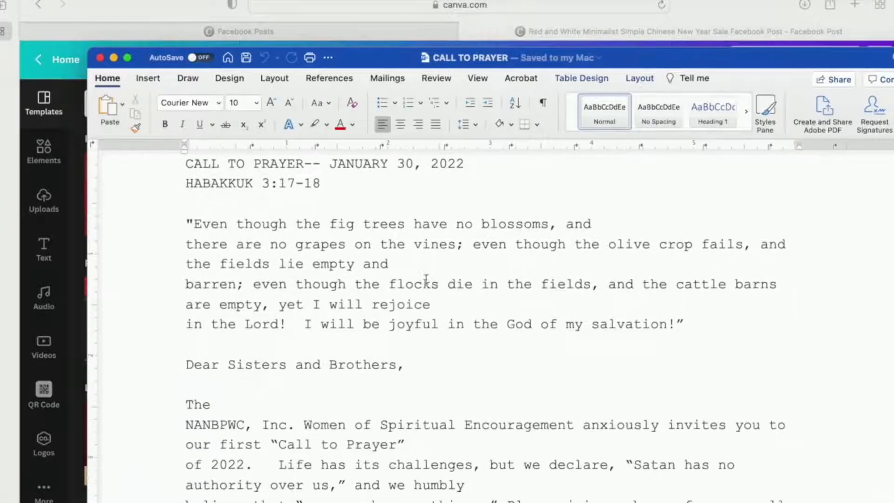
{"action": "scroll", "coordinate": [426, 278], "scroll_direction": "up", "scroll_amount": 2}
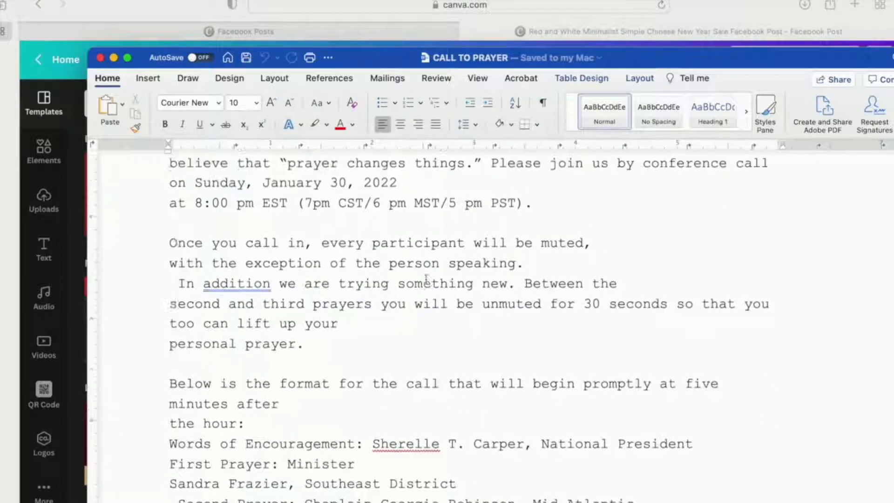
{"action": "left_click", "coordinate": [113, 58]}
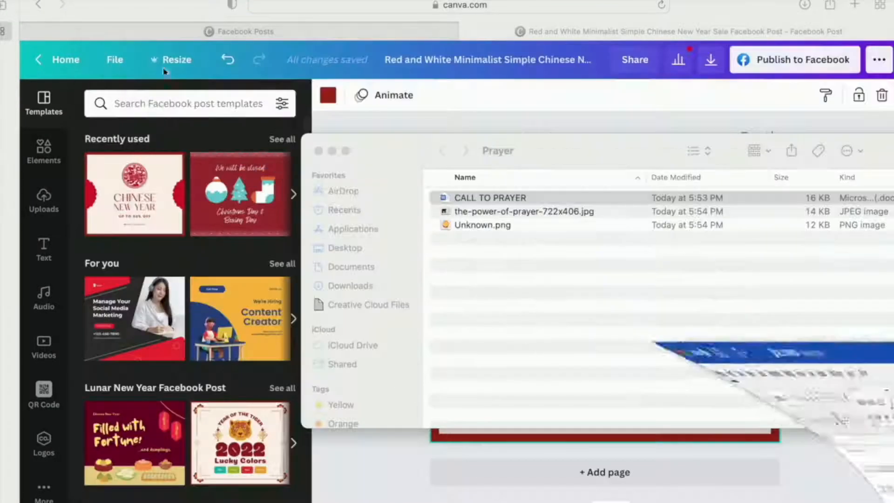
- Preview the images the-power-of-prayer-722x406.jpg and Unknown.png from the Prayer folder
{"action": "double_click", "coordinate": [541, 212]}
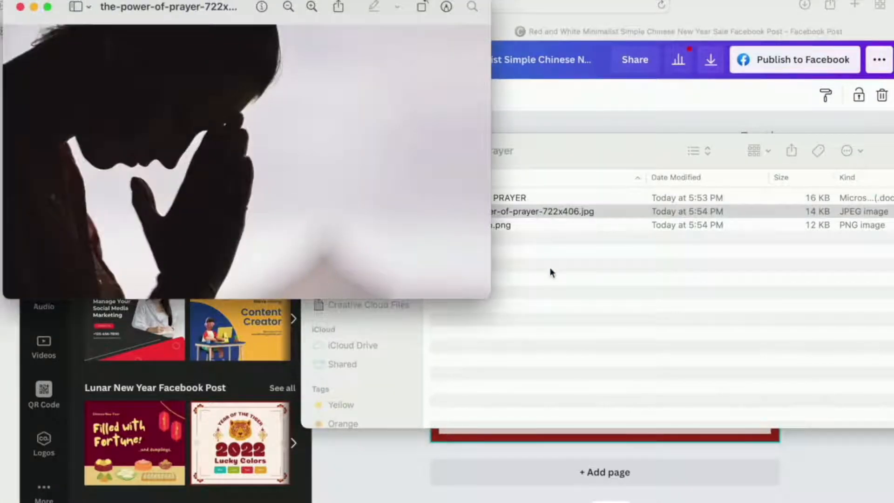
{"action": "left_click", "coordinate": [549, 272]}
{"action": "double_click", "coordinate": [510, 225]}
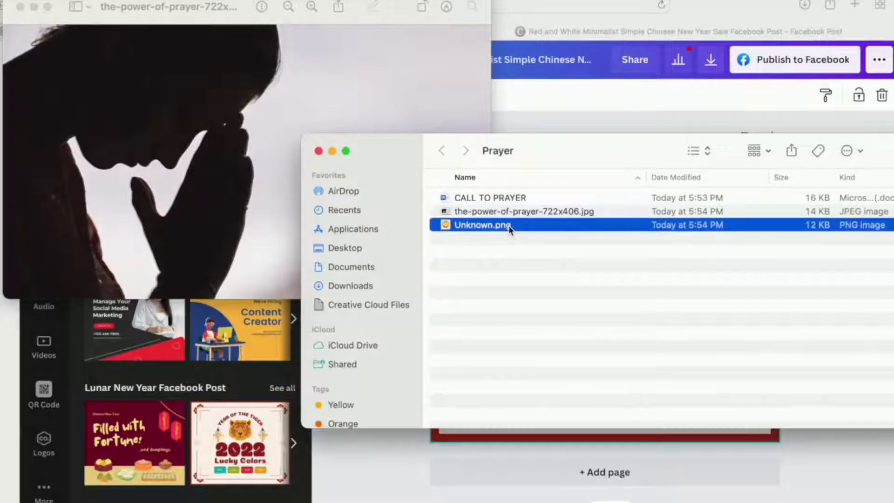
{"action": "left_click", "coordinate": [20, 7]}
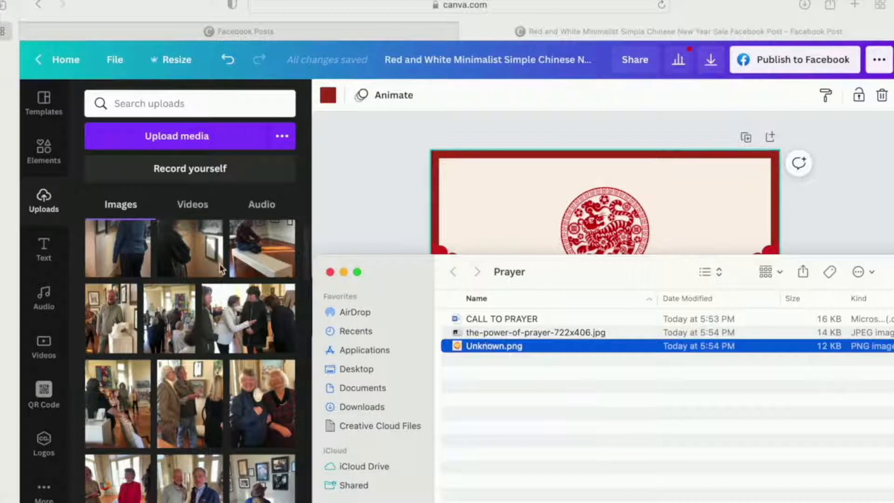
- Upload Unknown.png and the-power-of-prayer-722x406.jpg from the Prayer folder to the Canva image uploads
{"action": "left_click_drag", "start_coordinate": [486, 352], "coordinate": [189, 237]}
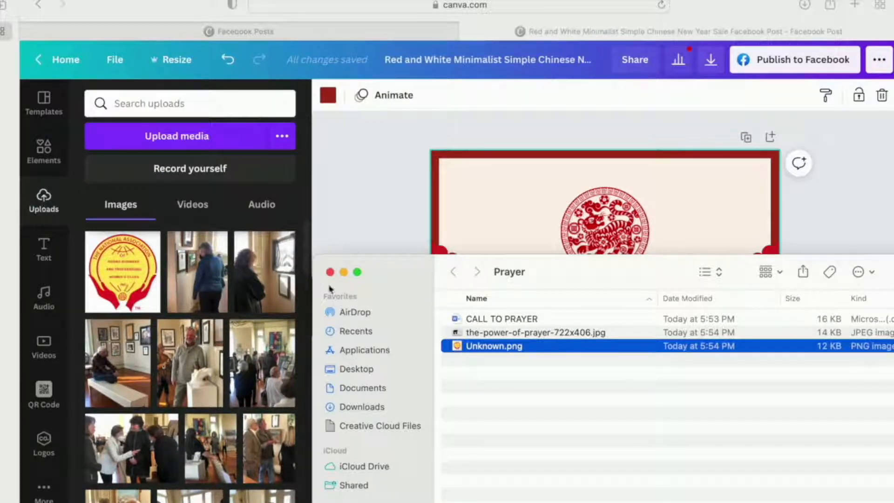
{"action": "left_click", "coordinate": [579, 376]}
{"action": "left_click", "coordinate": [544, 334]}
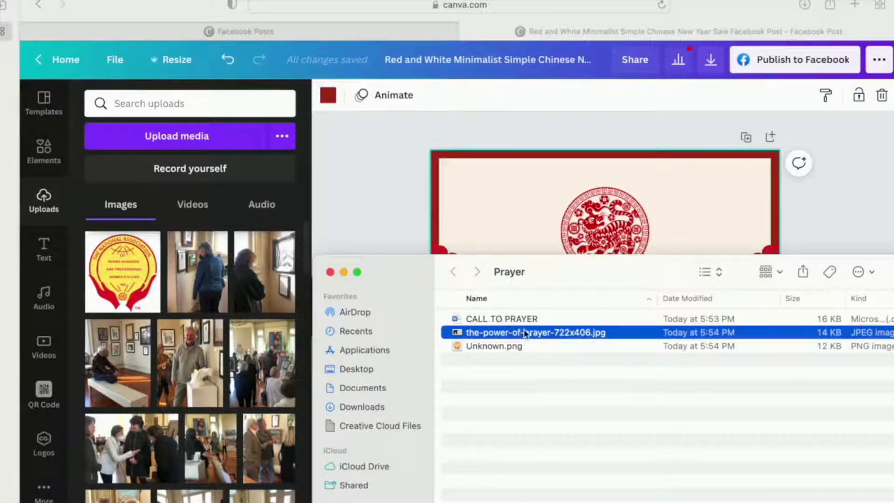
{"action": "left_click_drag", "start_coordinate": [525, 334], "coordinate": [181, 310]}
{"action": "left_click", "coordinate": [50, 207]}
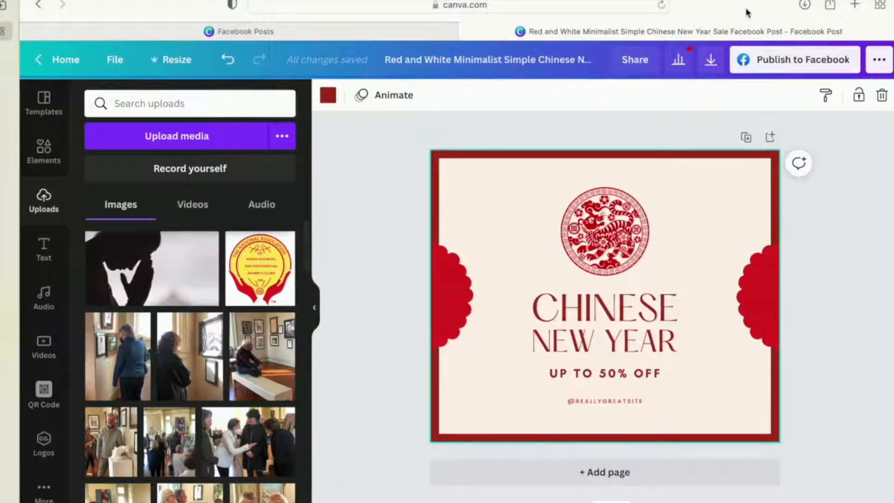
- Open the CALL TO PRAYER document in Word, separate PRAYER from the dashes with a space and copy the title "CALL TO PRAYER"
{"action": "key", "text": "super+Tab"}
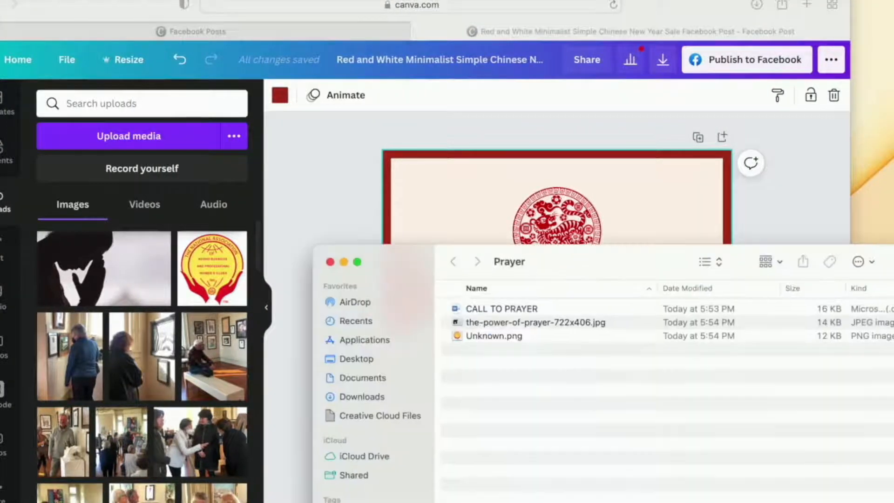
{"action": "double_click", "coordinate": [523, 308]}
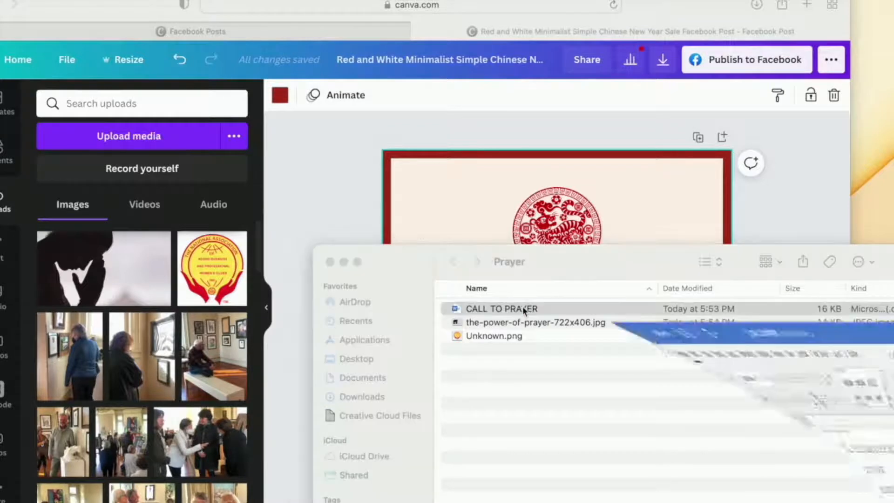
{"action": "scroll", "coordinate": [487, 240], "scroll_direction": "up", "scroll_amount": 10}
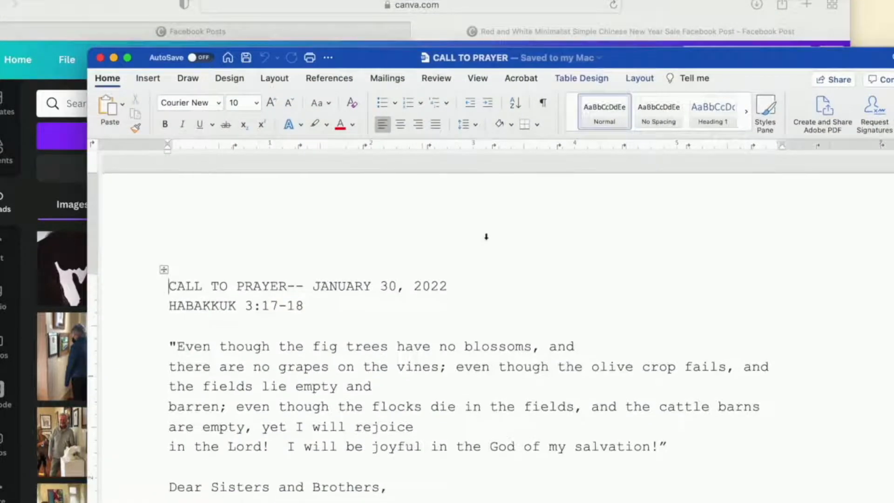
{"action": "left_click", "coordinate": [286, 285]}
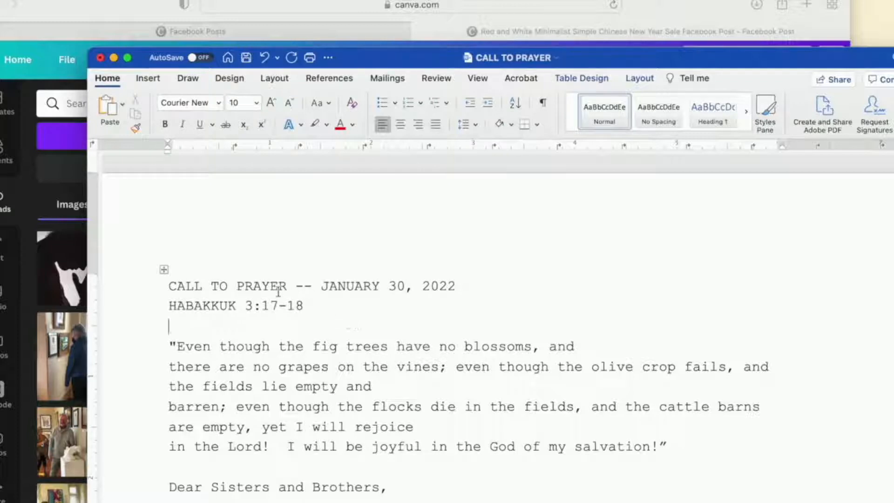
{"action": "left_click_drag", "start_coordinate": [282, 285], "coordinate": [169, 286]}
{"action": "key", "text": "super+c"}
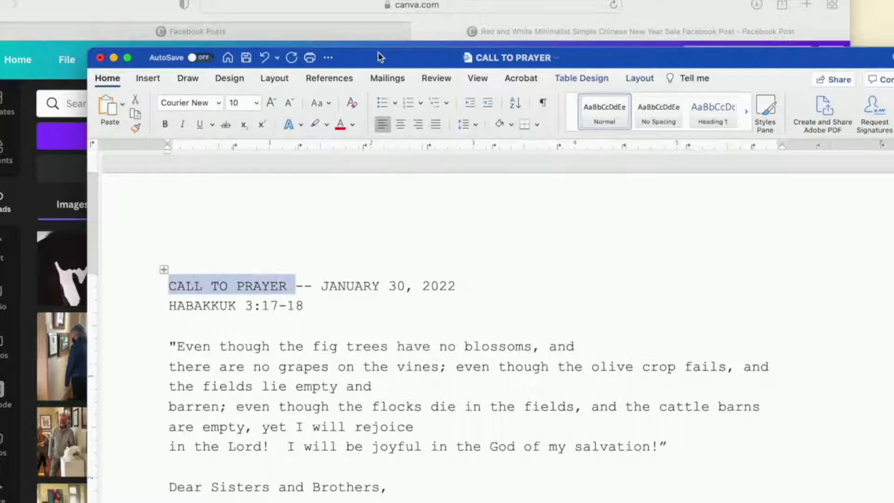
{"action": "left_click_drag", "start_coordinate": [377, 60], "coordinate": [389, 61]}
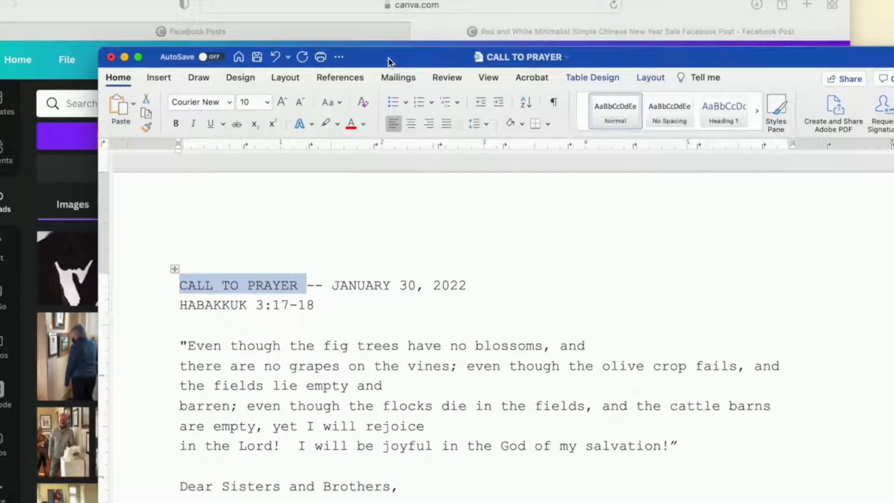
{"action": "left_click", "coordinate": [124, 56]}
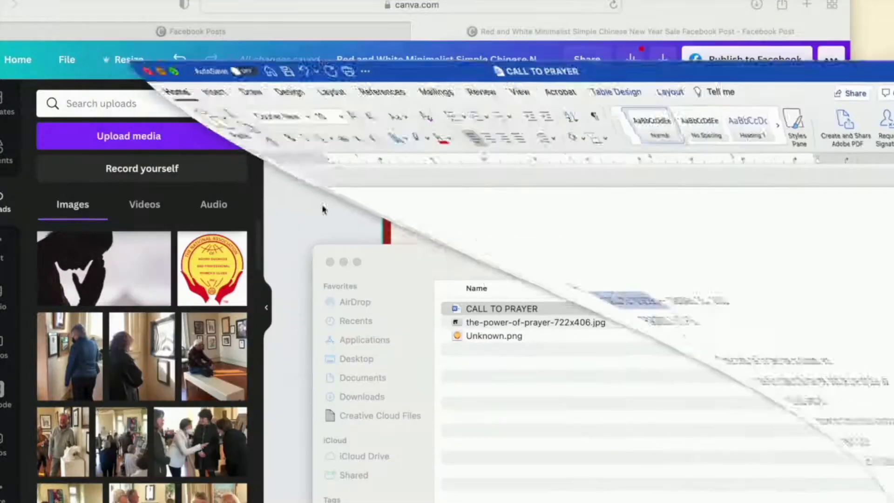
- Return to the Canva design and replace the CHINESE heading with the copied text "CALL TO PRAYER"
{"action": "left_click", "coordinate": [474, 212]}
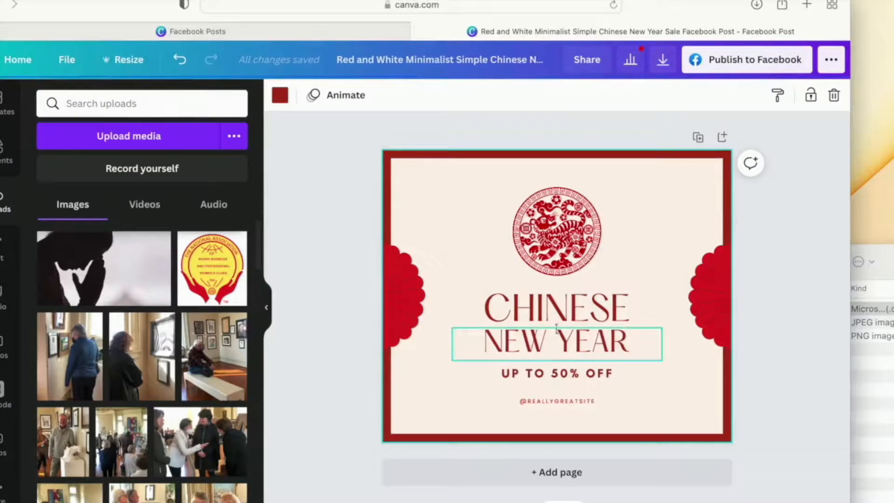
{"action": "left_click", "coordinate": [581, 317]}
{"action": "left_click", "coordinate": [600, 316]}
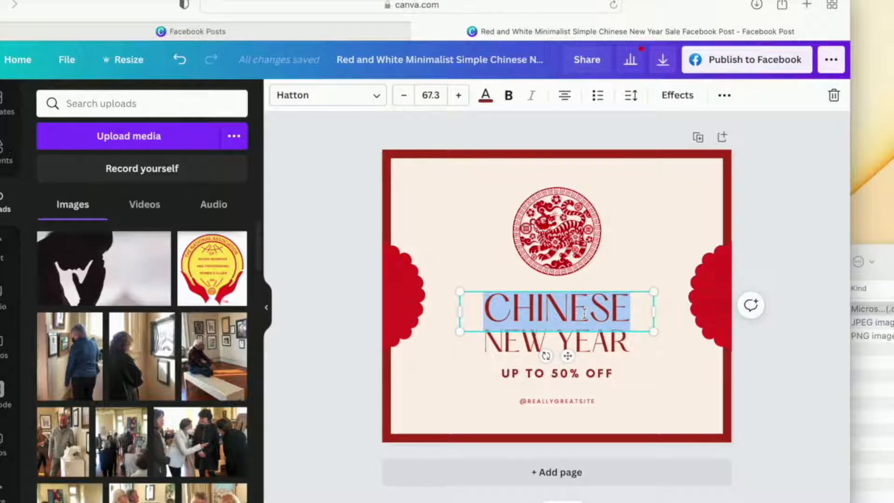
{"action": "key", "text": "super+v"}
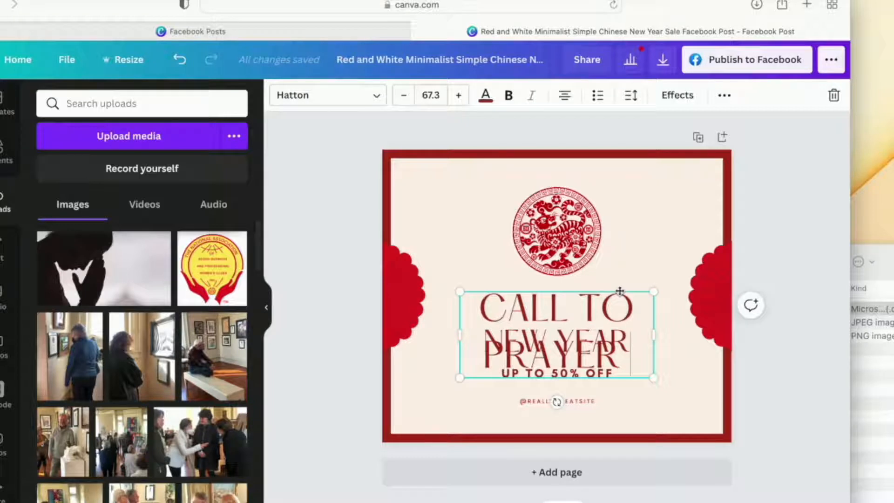
- Move the CALL TO PRAYER heading aside and delete the NEW YEAR text line
{"action": "left_click_drag", "start_coordinate": [620, 291], "coordinate": [530, 241]}
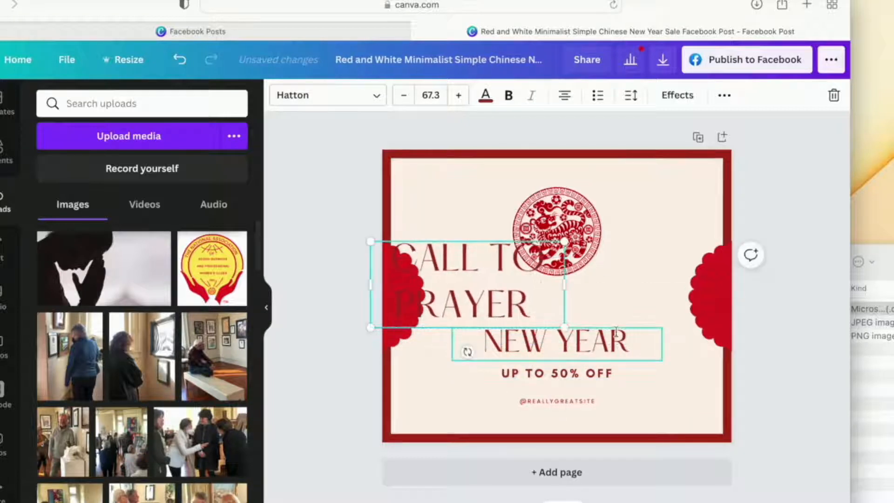
{"action": "left_click", "coordinate": [616, 332]}
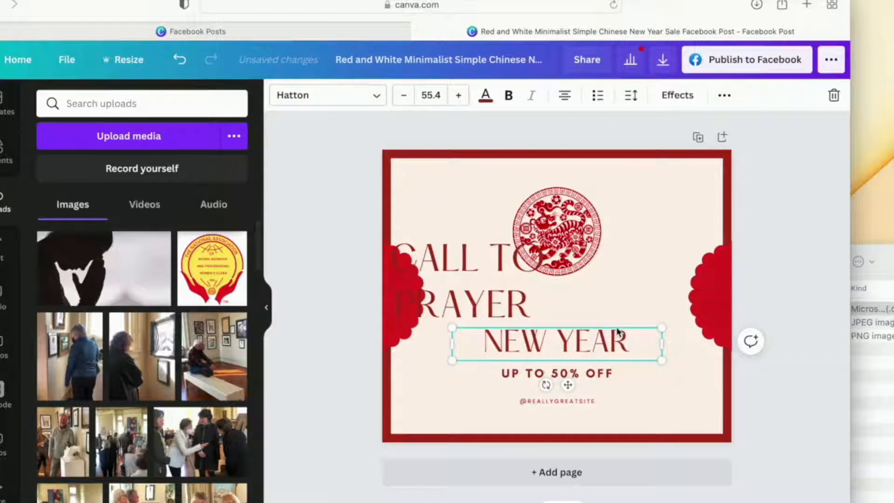
{"action": "left_click", "coordinate": [619, 331]}
{"action": "left_click", "coordinate": [670, 309]}
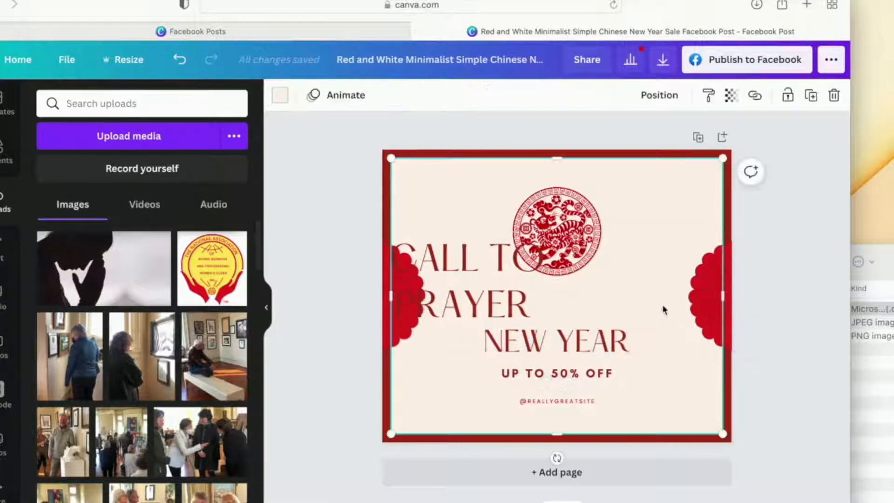
{"action": "left_click", "coordinate": [618, 347]}
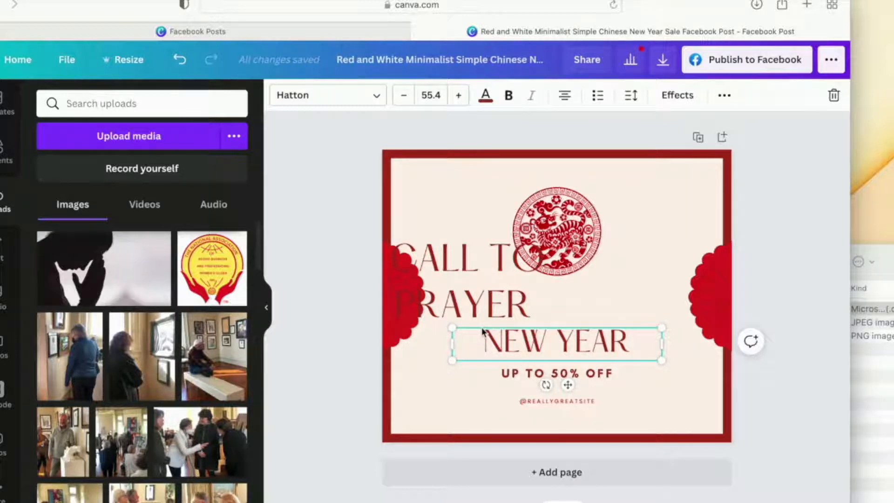
{"action": "key", "text": "Delete"}
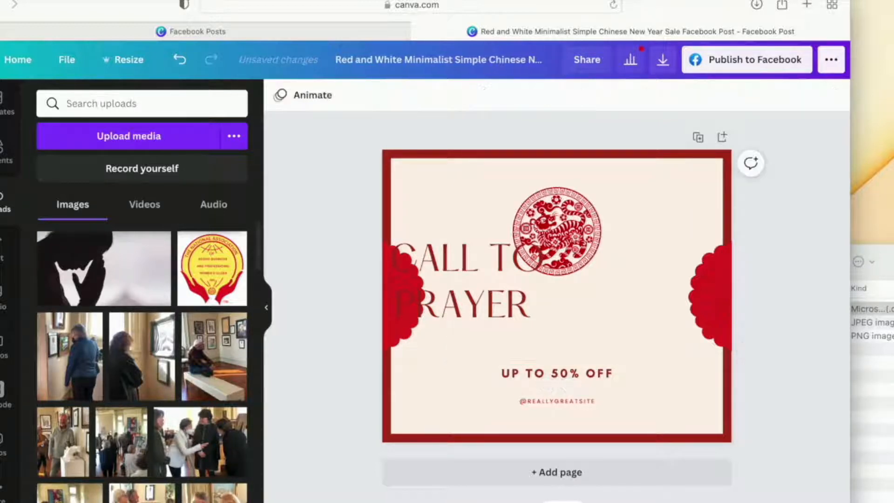
- Center the CALL TO PRAYER heading below the round emblem and set its line spacing to 0.99
{"action": "left_click", "coordinate": [482, 298]}
{"action": "left_click_drag", "start_coordinate": [483, 298], "coordinate": [575, 336]}
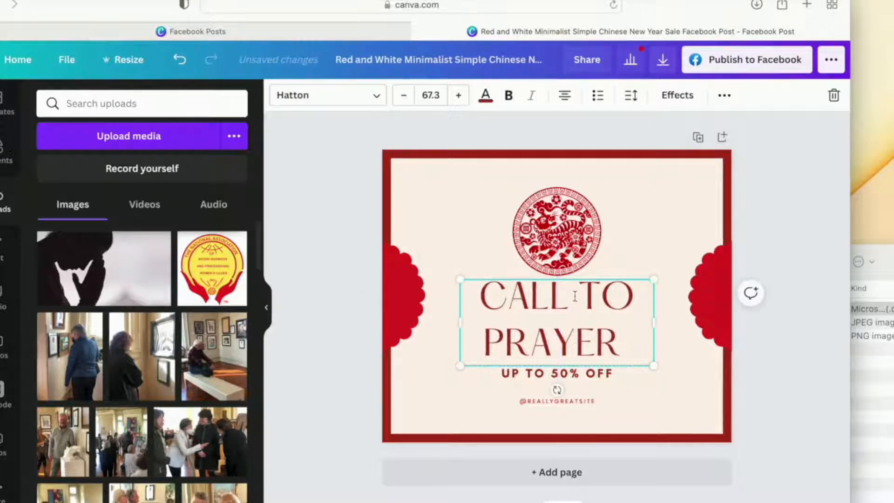
{"action": "left_click", "coordinate": [632, 96]}
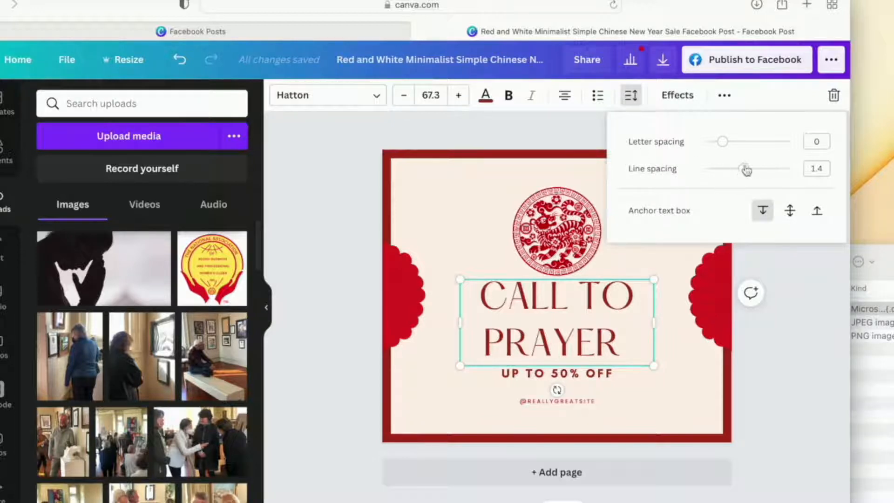
{"action": "left_click_drag", "start_coordinate": [746, 173], "coordinate": [729, 172]}
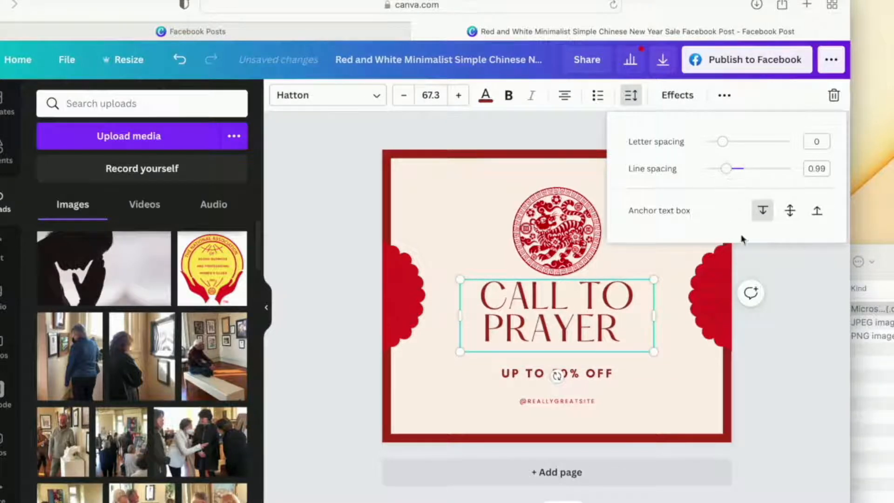
{"action": "left_click", "coordinate": [781, 269]}
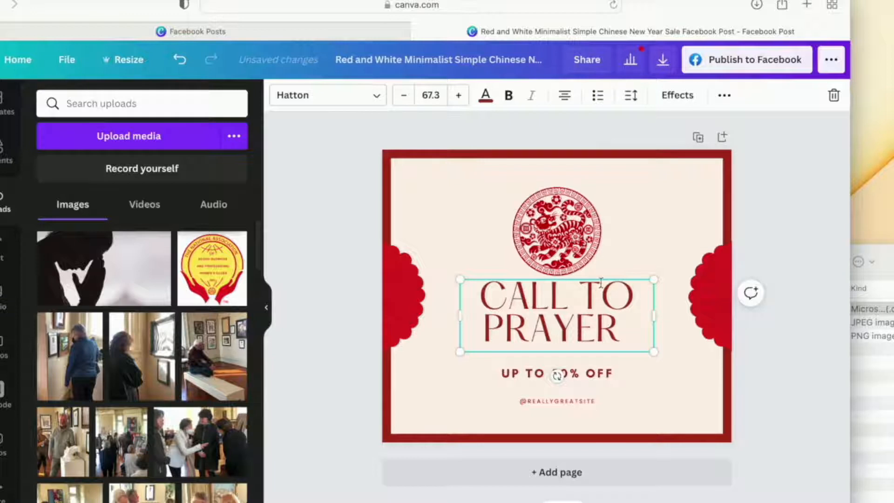
- Fine-tune the heading's vertical position between the round emblem and the "UP TO 50% OFF" line
{"action": "left_click", "coordinate": [661, 365]}
{"action": "left_click_drag", "start_coordinate": [599, 314], "coordinate": [599, 321]}
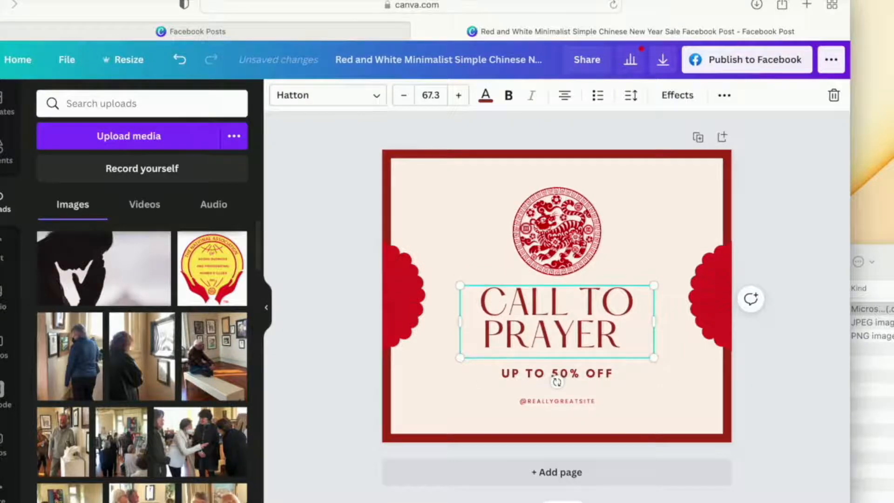
{"action": "left_click", "coordinate": [584, 293]}
{"action": "mouse_move", "coordinate": [586, 284]}
{"action": "left_mouse_down"}
{"action": "mouse_move", "coordinate": [585, 303]}
{"action": "mouse_move", "coordinate": [586, 282]}
{"action": "left_mouse_up"}
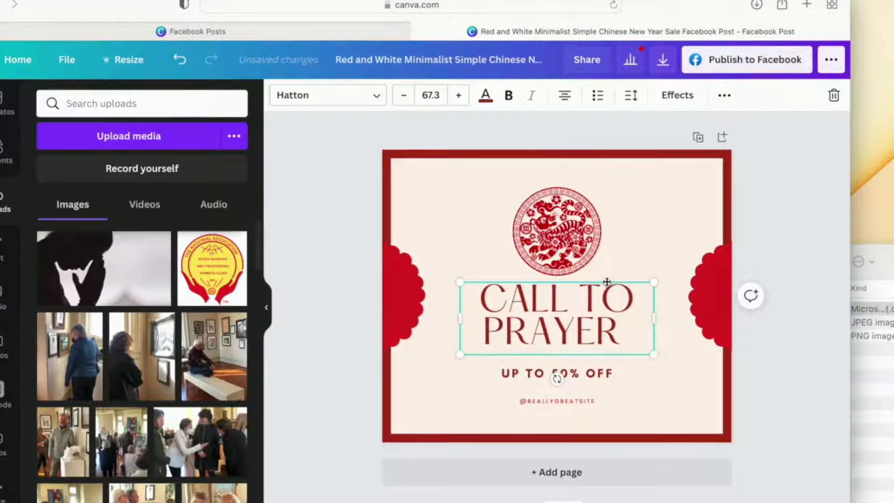
{"action": "mouse_move", "coordinate": [607, 281]}
{"action": "left_mouse_down"}
{"action": "mouse_move", "coordinate": [608, 292]}
{"action": "mouse_move", "coordinate": [609, 282]}
{"action": "left_mouse_up"}
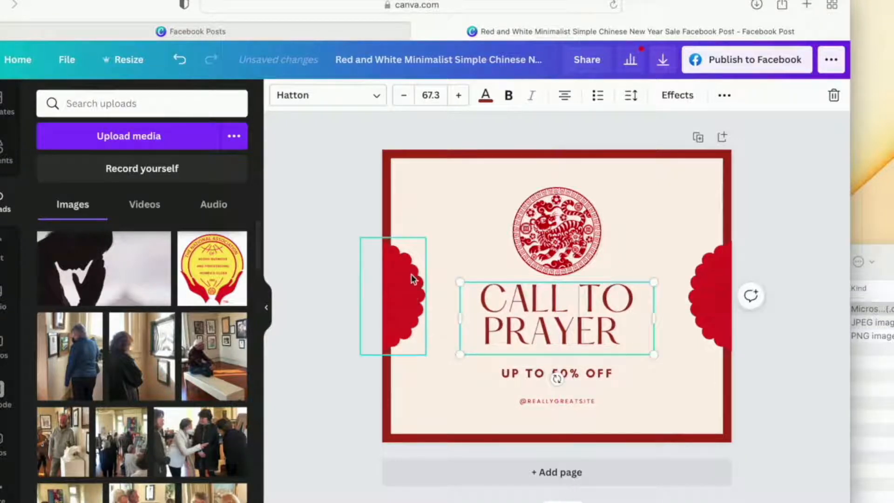
- Replace the round red tiger emblem with a circular image frame, shrunk to about half size and centered above the heading
{"action": "left_click", "coordinate": [557, 235]}
{"action": "key", "text": "BackSpace"}
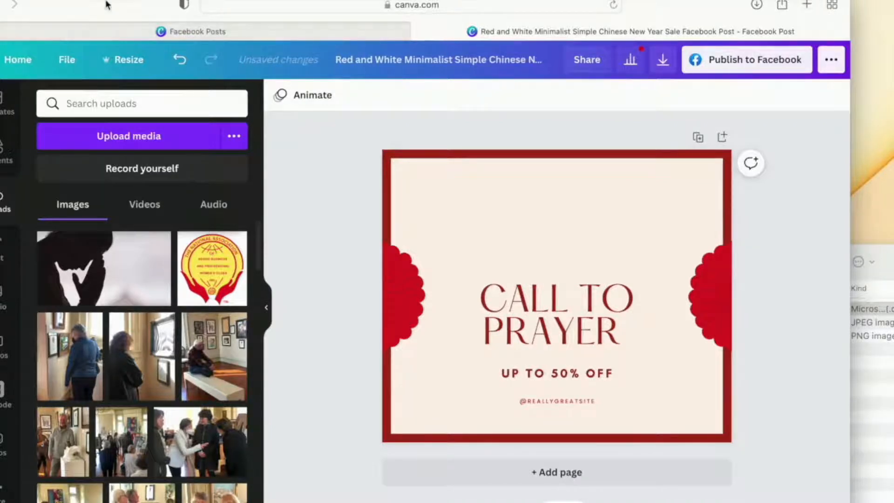
{"action": "left_click_drag", "start_coordinate": [107, 2], "coordinate": [147, 2]}
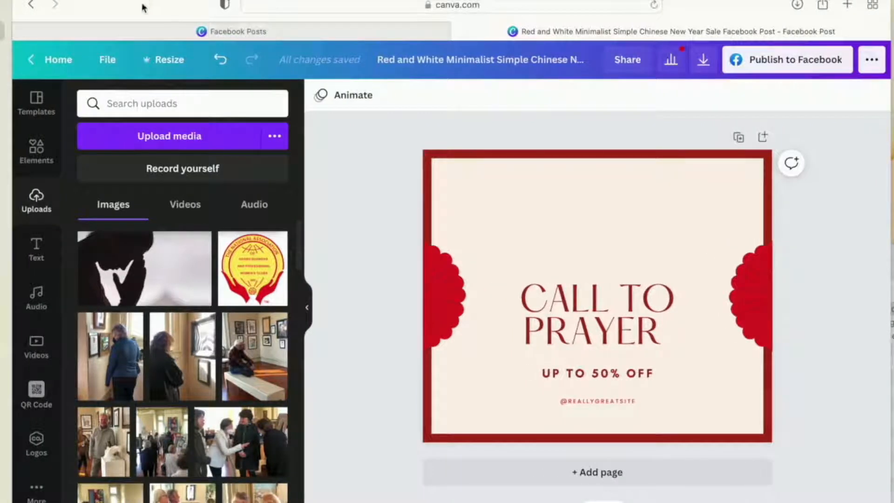
{"action": "left_click", "coordinate": [36, 151]}
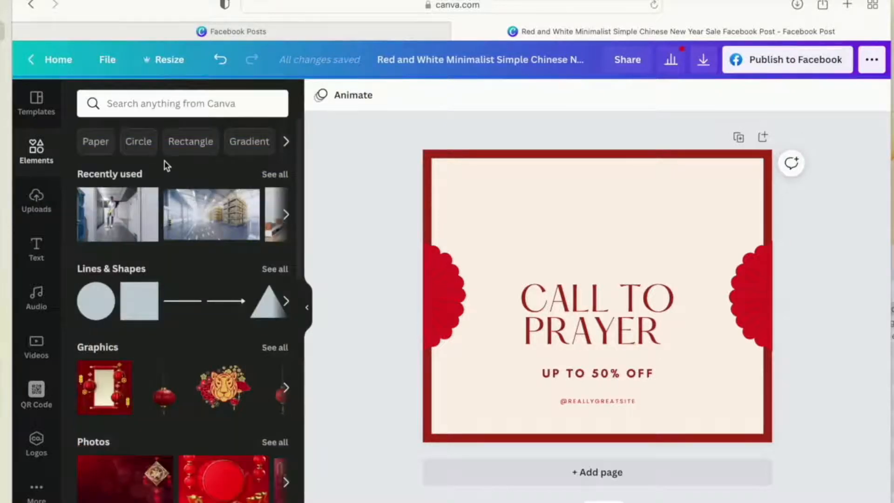
{"action": "scroll", "coordinate": [161, 362], "scroll_direction": "down", "scroll_amount": 10}
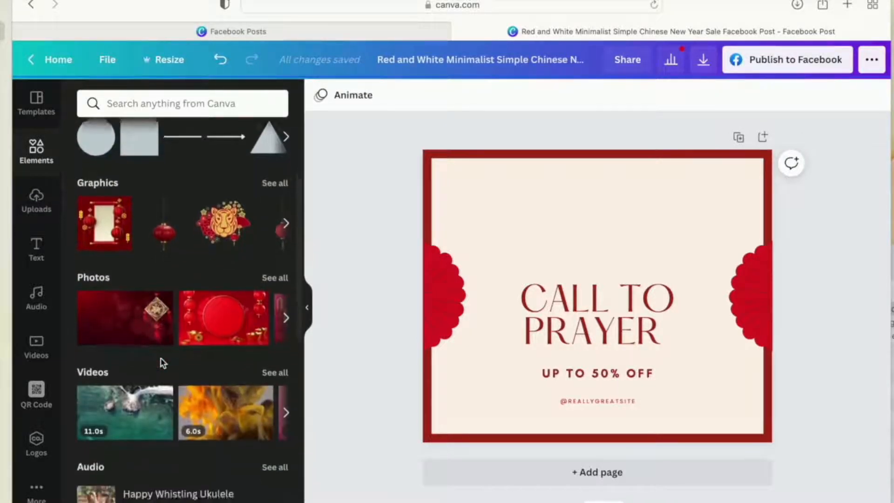
{"action": "scroll", "coordinate": [160, 362], "scroll_direction": "down", "scroll_amount": 5}
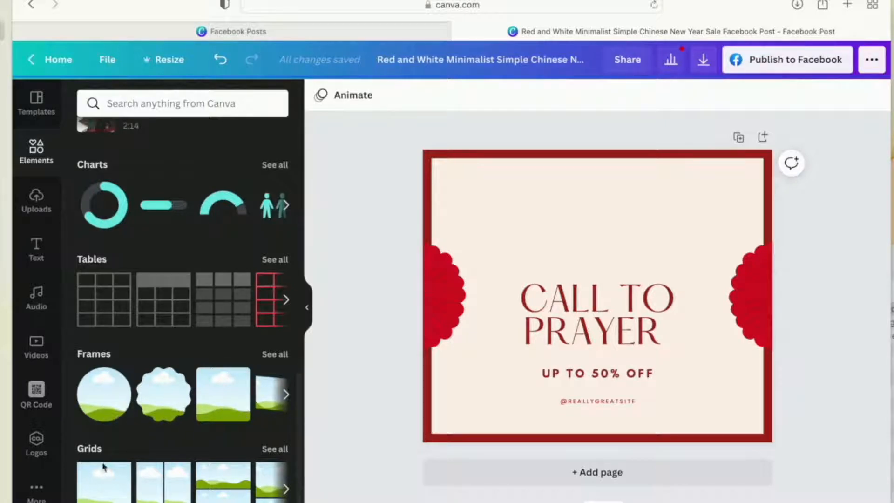
{"action": "left_click", "coordinate": [99, 402]}
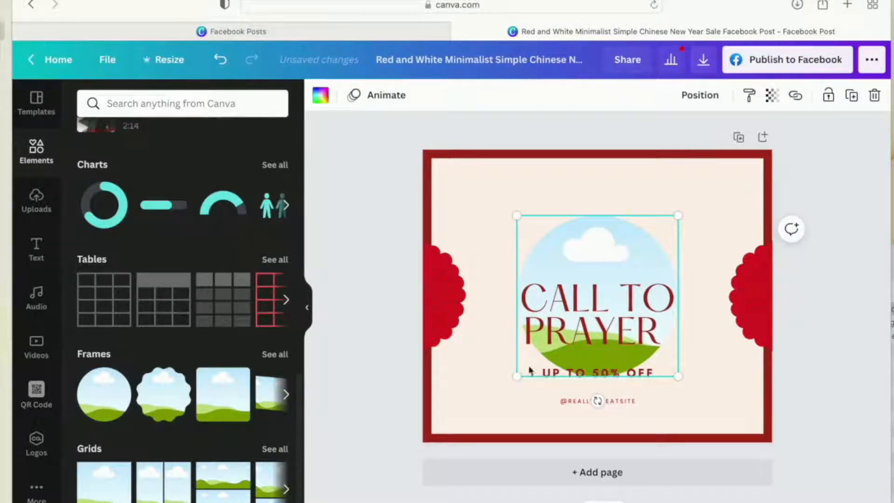
{"action": "left_click_drag", "start_coordinate": [516, 375], "coordinate": [600, 285]}
{"action": "left_click_drag", "start_coordinate": [644, 250], "coordinate": [606, 229]}
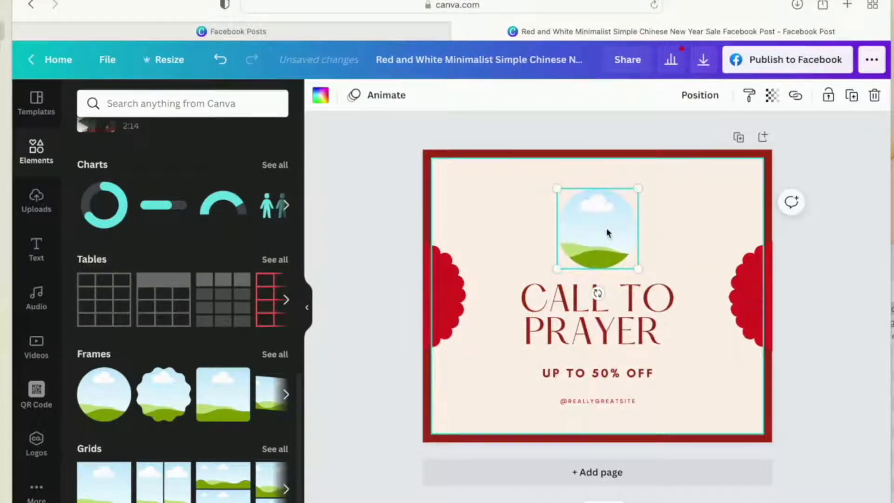
- Fill the circular frame above the heading with the uploaded National Association logo
{"action": "left_click", "coordinate": [42, 214]}
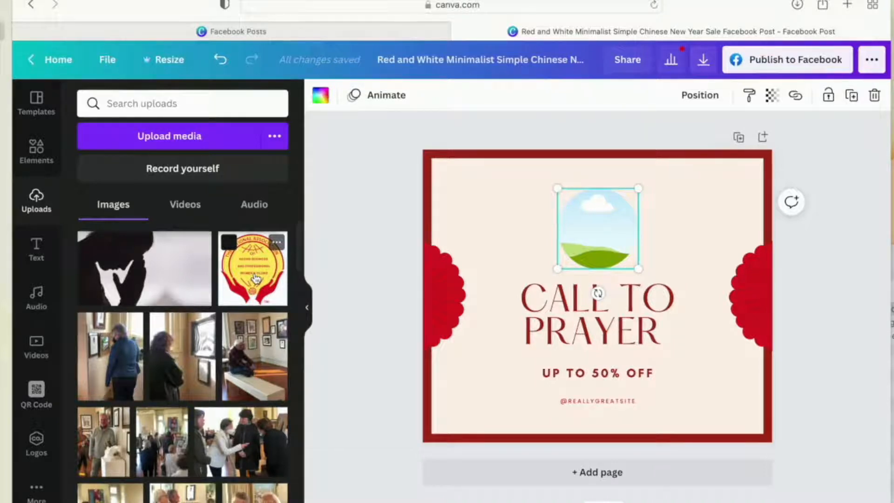
{"action": "left_click_drag", "start_coordinate": [255, 278], "coordinate": [585, 224]}
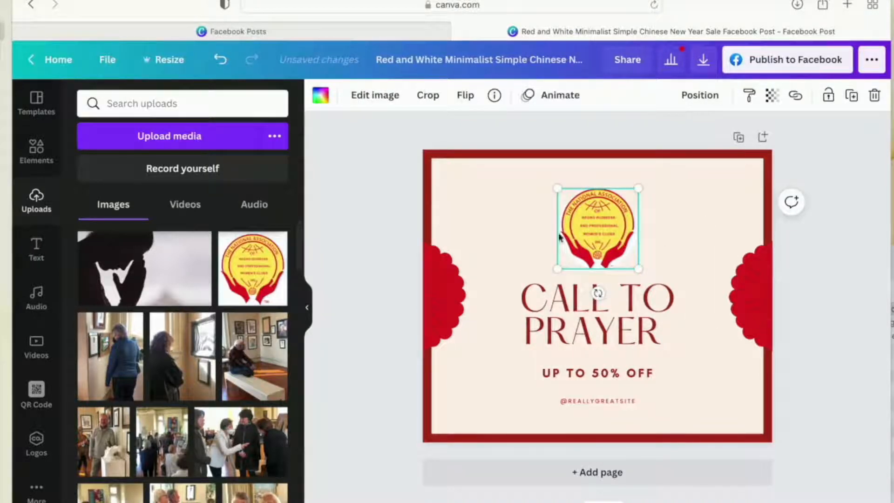
{"action": "left_click", "coordinate": [805, 259]}
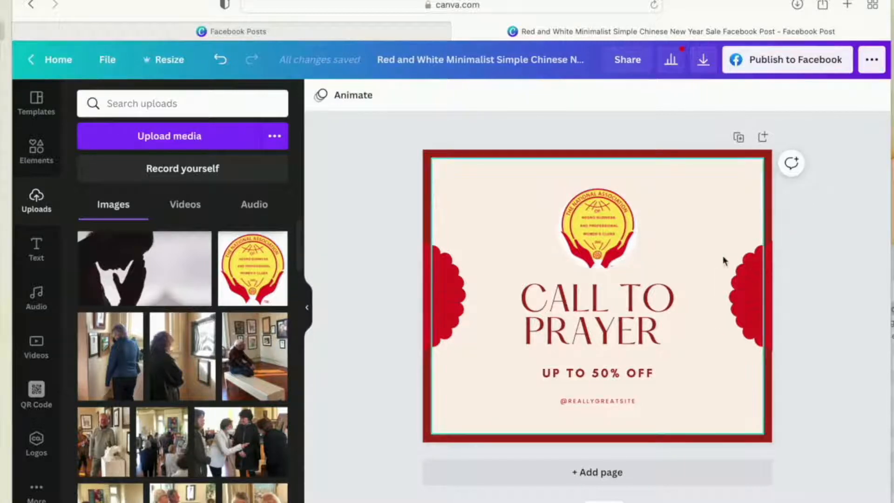
- Apply the background remover to the organization logo in the circular frame
{"action": "left_click", "coordinate": [596, 241]}
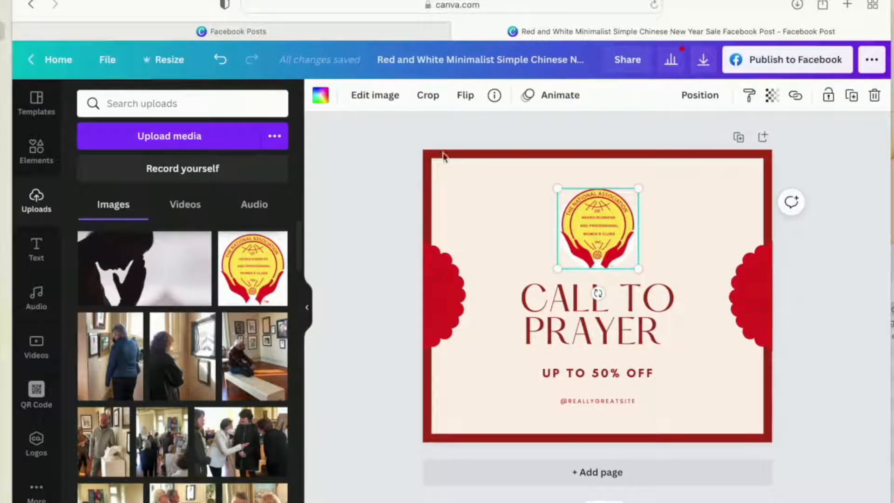
{"action": "left_click", "coordinate": [387, 100]}
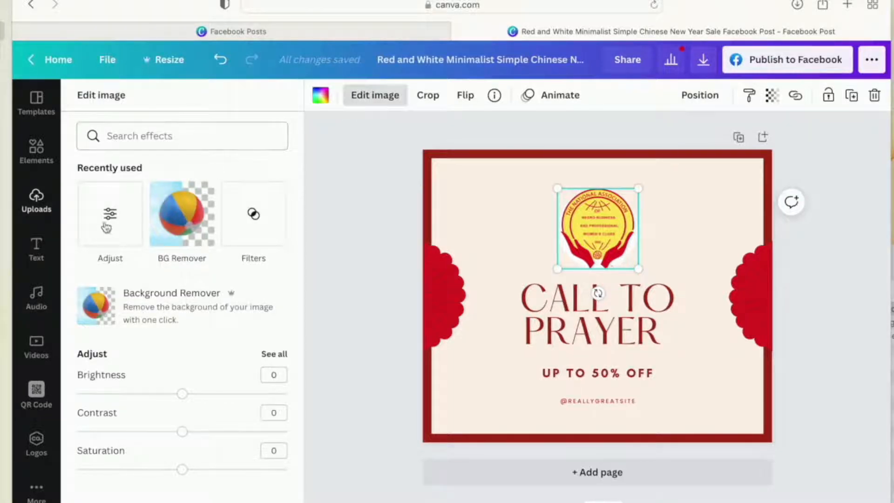
{"action": "left_click", "coordinate": [185, 223]}
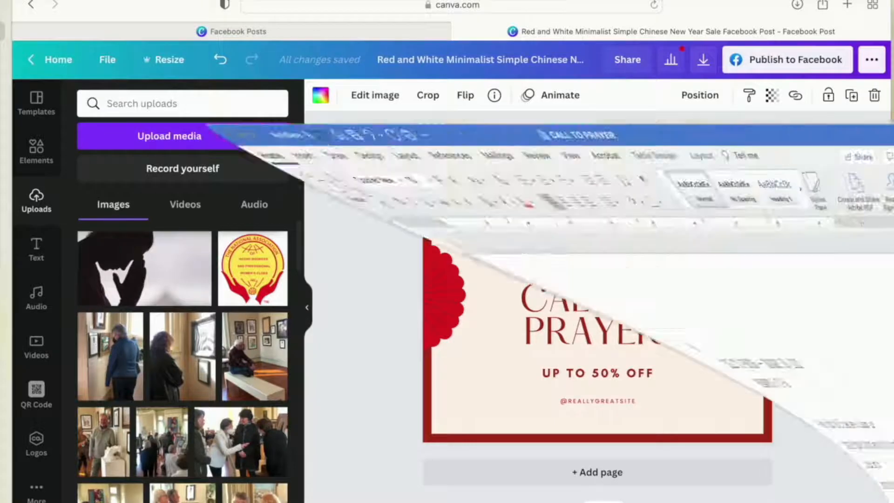
- In the CALL TO PRAYER Word document, copy "Sunday, January 30, 2022 at 8:00 pm EST (7pm CST/6 pm MST/5 pm PST)."
{"action": "scroll", "coordinate": [582, 478], "scroll_direction": "down", "scroll_amount": 5}
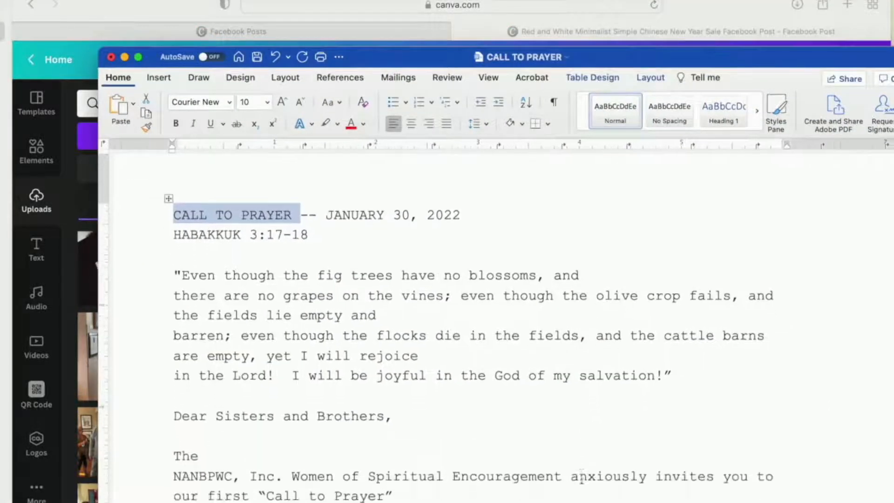
{"action": "scroll", "coordinate": [581, 479], "scroll_direction": "down", "scroll_amount": 1}
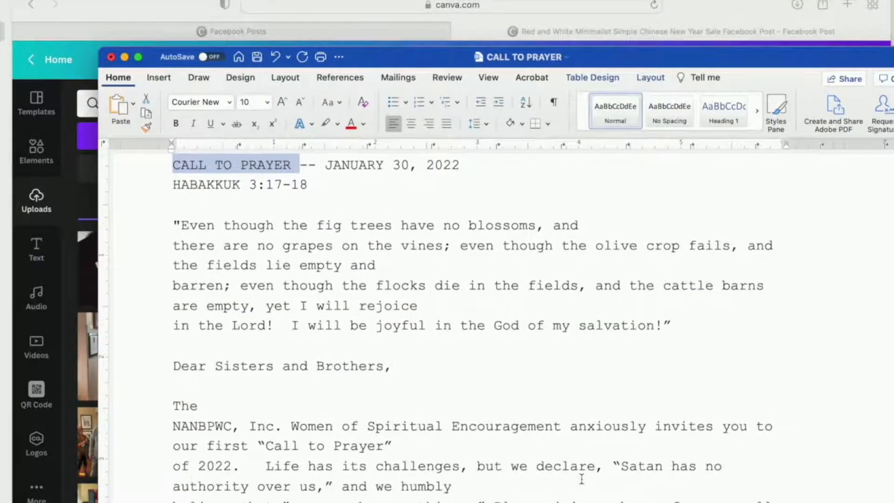
{"action": "scroll", "coordinate": [582, 479], "scroll_direction": "up", "scroll_amount": 2}
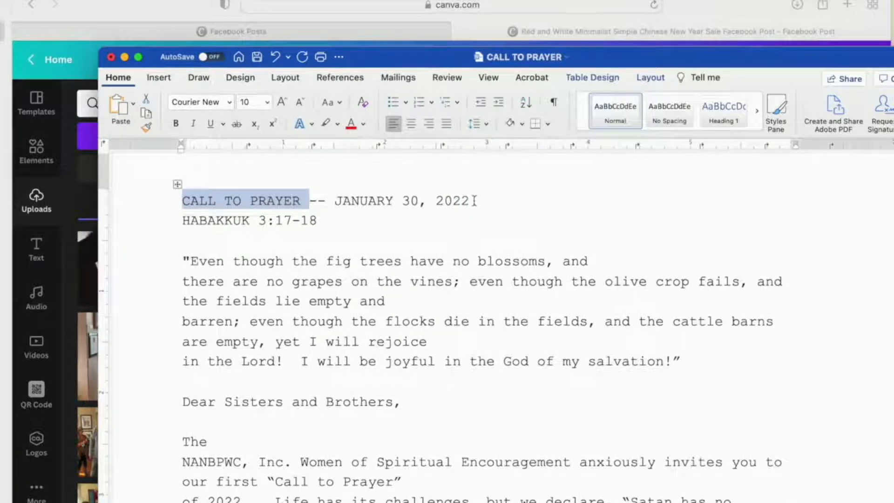
{"action": "left_click_drag", "start_coordinate": [473, 200], "coordinate": [354, 202]}
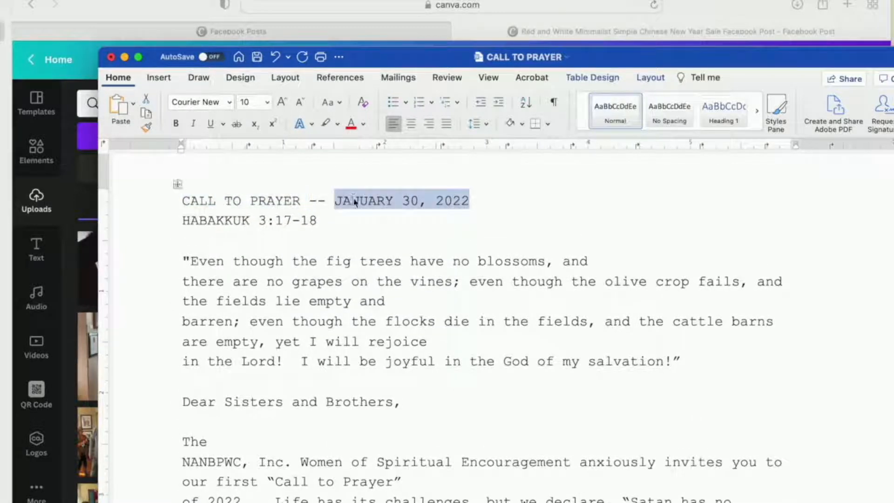
{"action": "scroll", "coordinate": [353, 197], "scroll_direction": "down", "scroll_amount": 12}
{"action": "left_click_drag", "start_coordinate": [205, 332], "coordinate": [539, 356]}
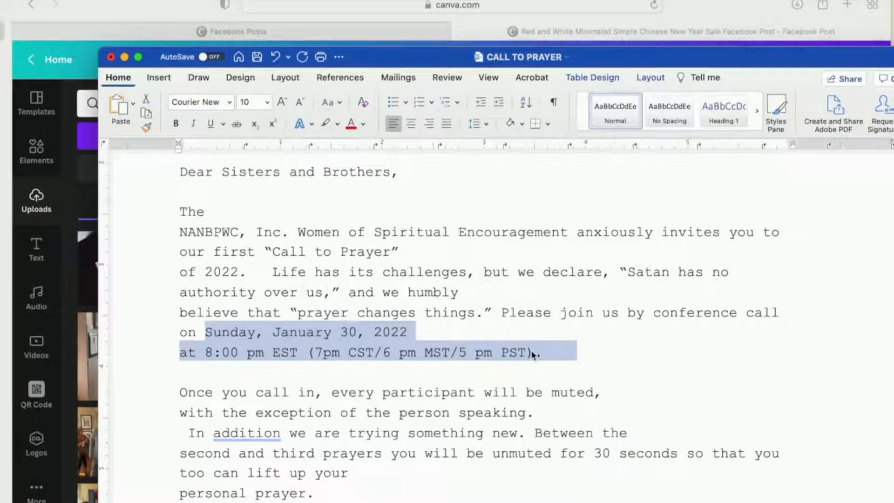
{"action": "scroll", "coordinate": [421, 405], "scroll_direction": "down", "scroll_amount": 2}
- Return to Canva and replace the "UP TO 50% OFF" text with the copied event date and time
{"action": "left_click", "coordinate": [492, 29]}
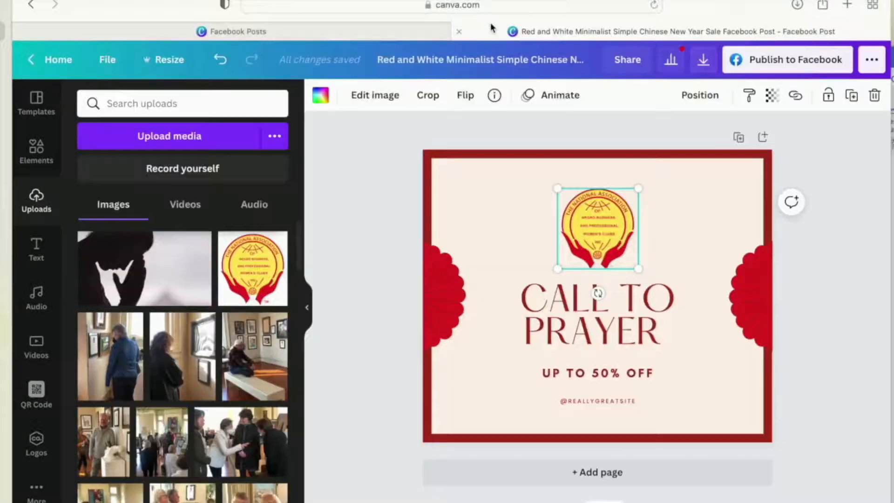
{"action": "left_click", "coordinate": [565, 371]}
{"action": "double_click", "coordinate": [564, 371]}
{"action": "type", "text": "SUNDAY, JANUARY 30, 2022 AT 8:00 PM EST (7PM CST/6 PM MST/5 PM PST)."}
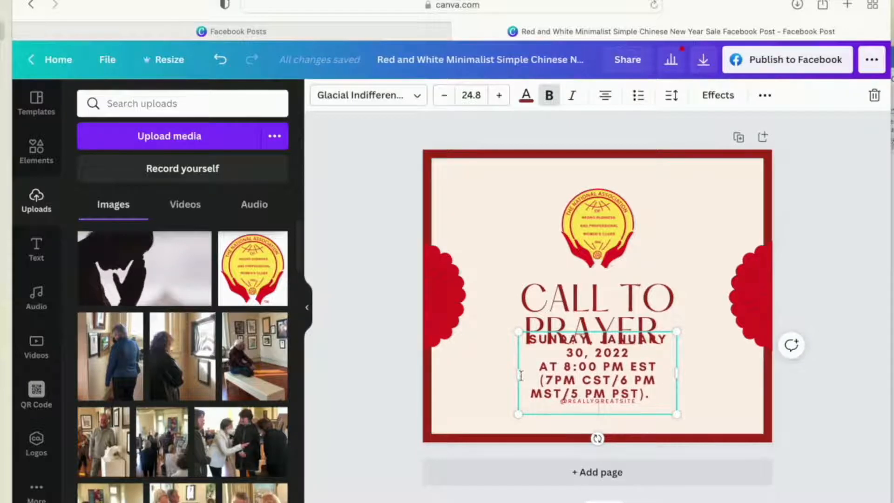
- Widen the date and time text box to nearly the card's full width and lower it slightly beneath the heading
{"action": "left_click_drag", "start_coordinate": [518, 375], "coordinate": [447, 371]}
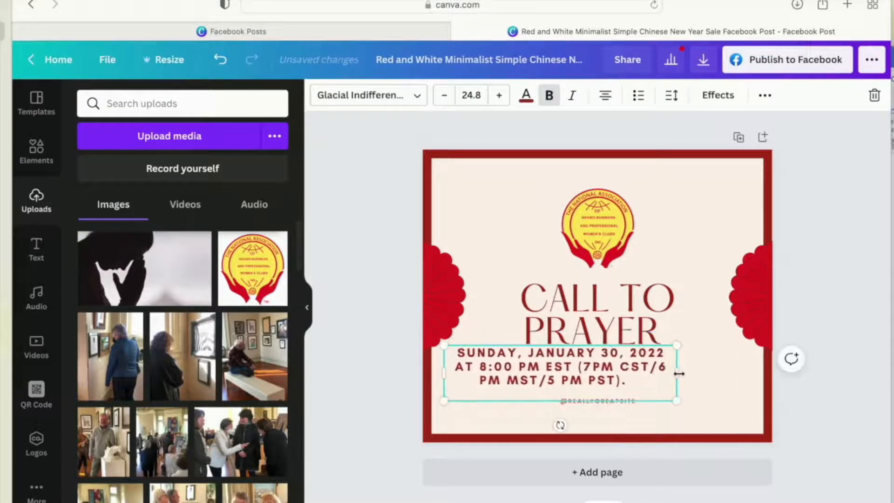
{"action": "left_click_drag", "start_coordinate": [679, 371], "coordinate": [762, 369]}
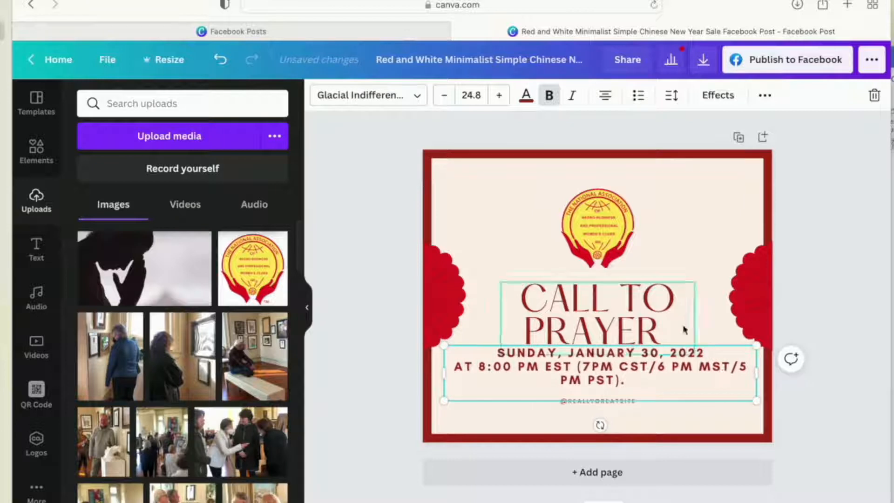
{"action": "left_click", "coordinate": [469, 345]}
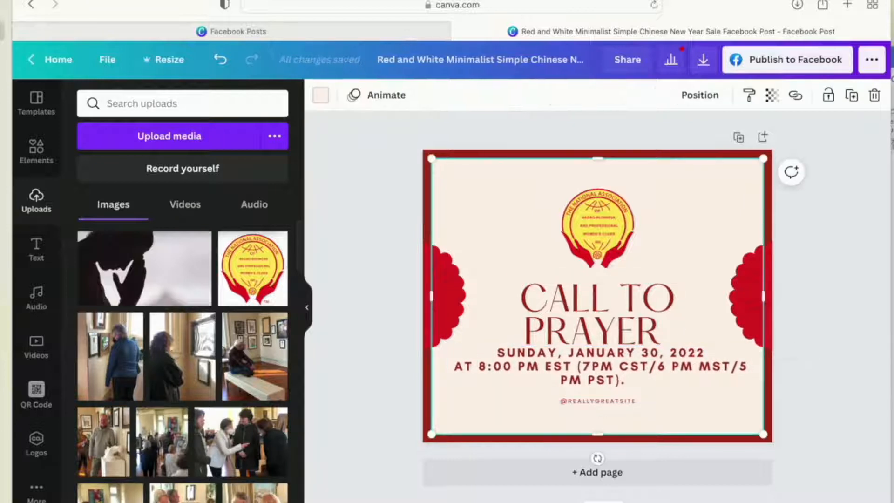
{"action": "left_click", "coordinate": [508, 367]}
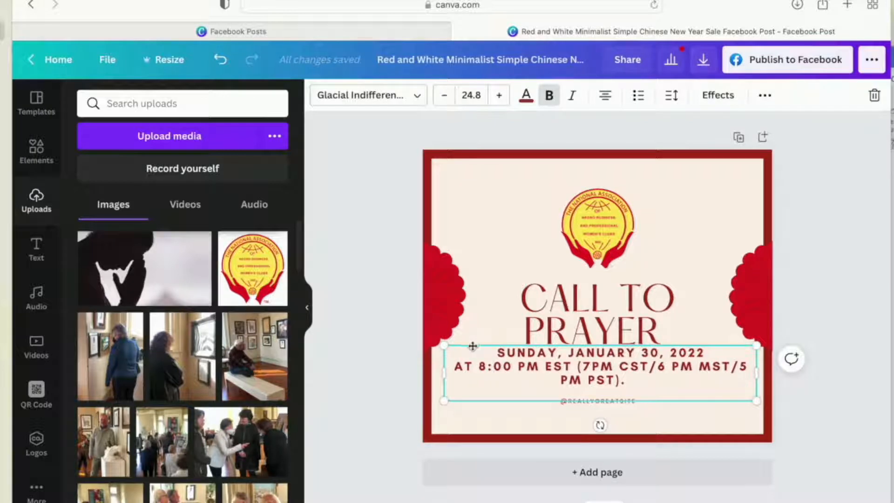
{"action": "left_click_drag", "start_coordinate": [472, 345], "coordinate": [471, 354]}
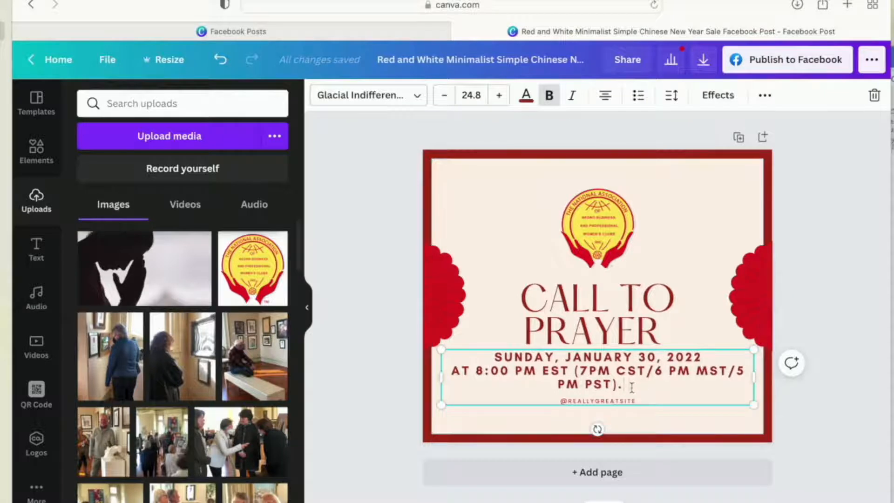
- Remove the leading "at" and final period from the time line, and set that line's font size to 18
{"action": "left_click_drag", "start_coordinate": [632, 386], "coordinate": [618, 386]}
{"action": "key", "text": "BackSpace"}
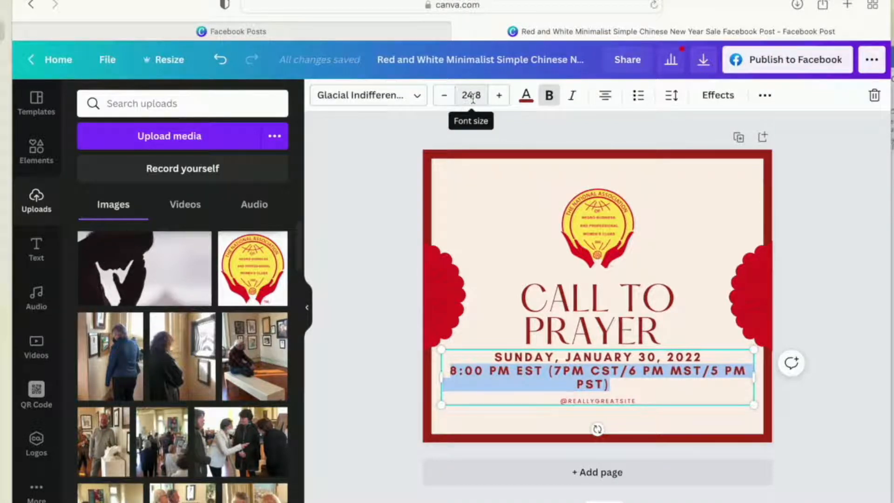
{"action": "left_click", "coordinate": [445, 97]}
{"action": "left_click", "coordinate": [444, 97]}
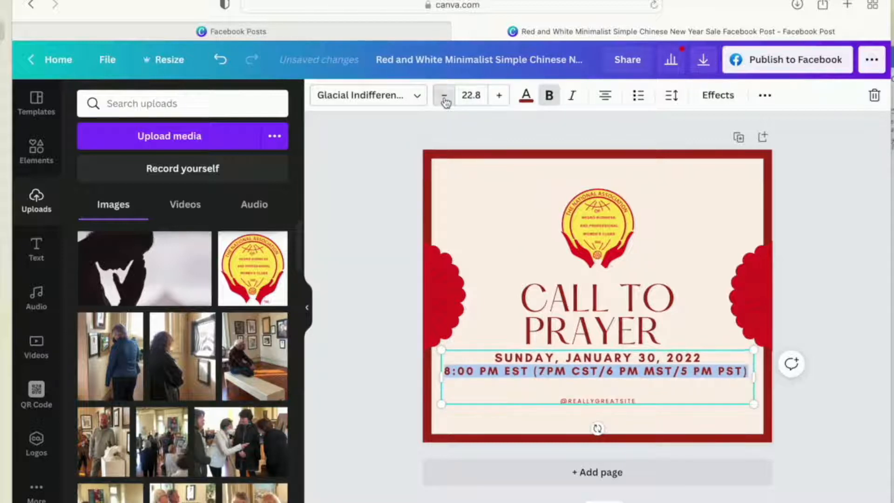
{"action": "left_click", "coordinate": [445, 97]}
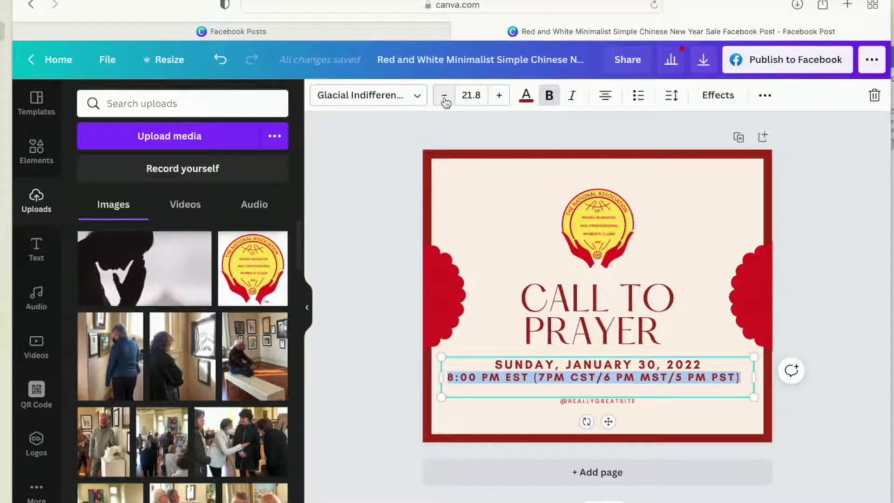
{"action": "left_click", "coordinate": [471, 93]}
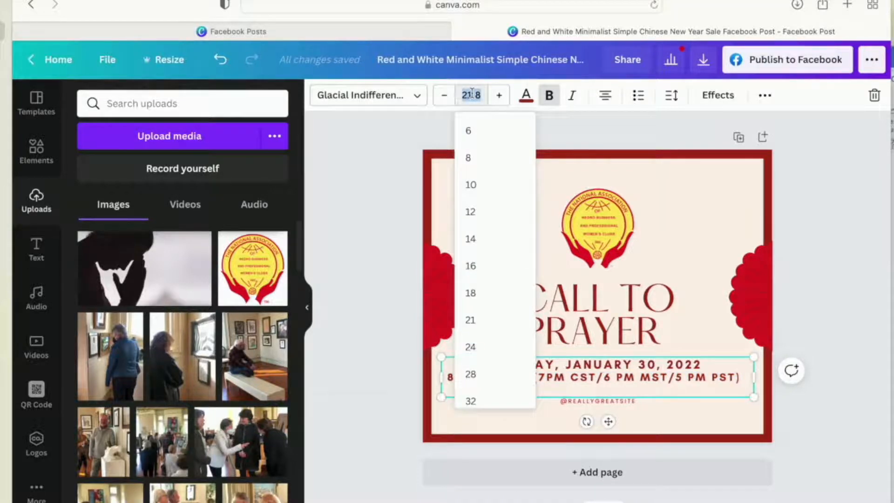
{"action": "left_click", "coordinate": [478, 293]}
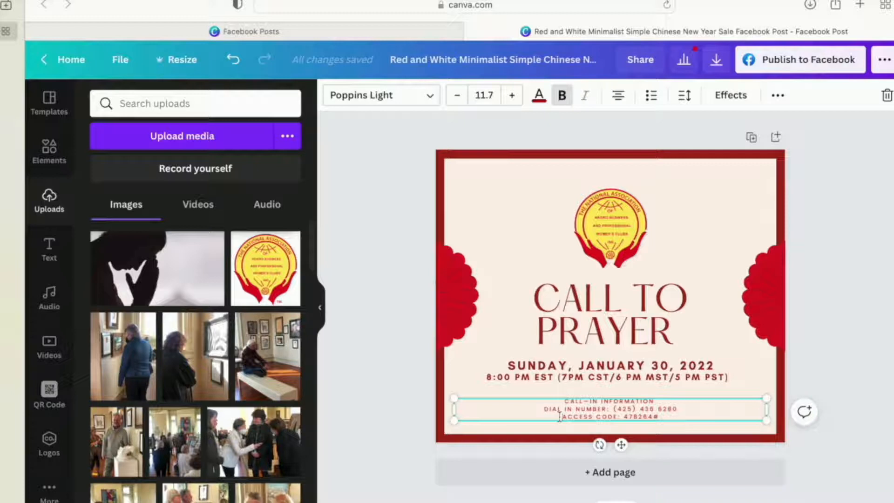
- Join the access code onto the dial-in number's line and remove bold from the "CALL-IN INFORMATION" line
{"action": "left_click", "coordinate": [560, 416]}
{"action": "key", "text": "BackSpace"}
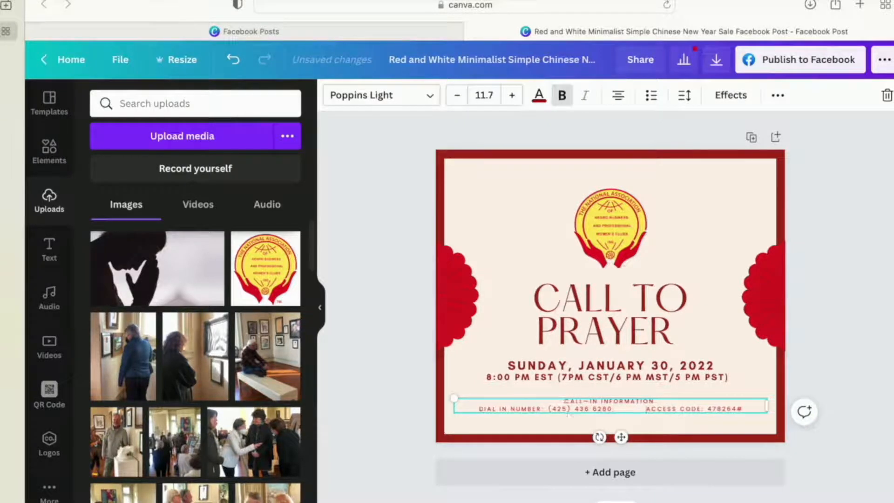
{"action": "left_click_drag", "start_coordinate": [648, 401], "coordinate": [570, 400]}
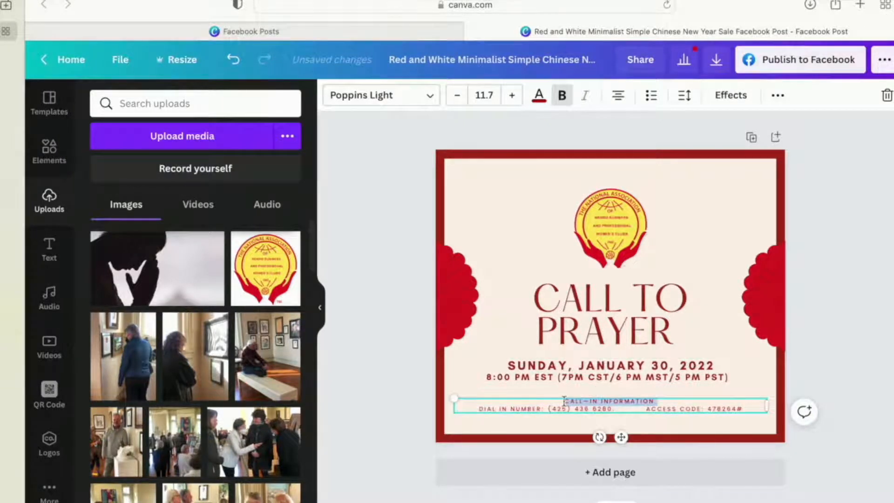
{"action": "left_click", "coordinate": [562, 95]}
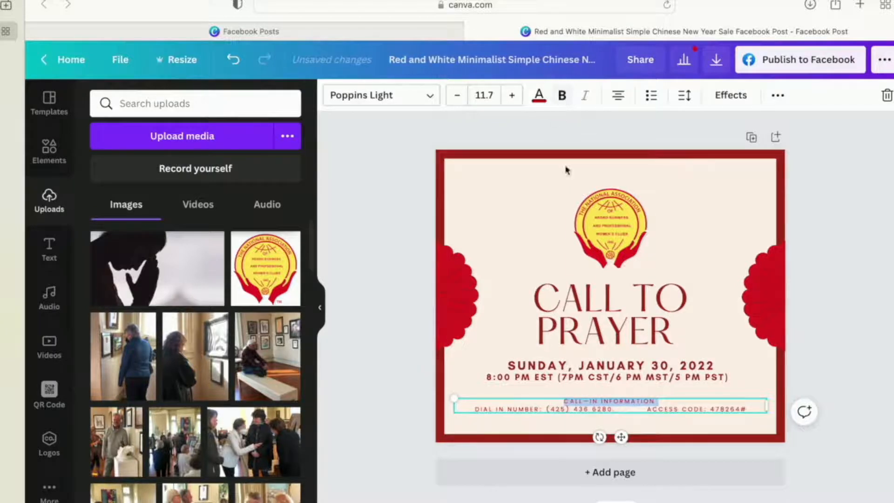
- Increase the call-in details' font size to 13.7 and toggle bold on the "CALL-IN INFORMATION" line
{"action": "left_click", "coordinate": [823, 405]}
{"action": "left_click", "coordinate": [741, 409]}
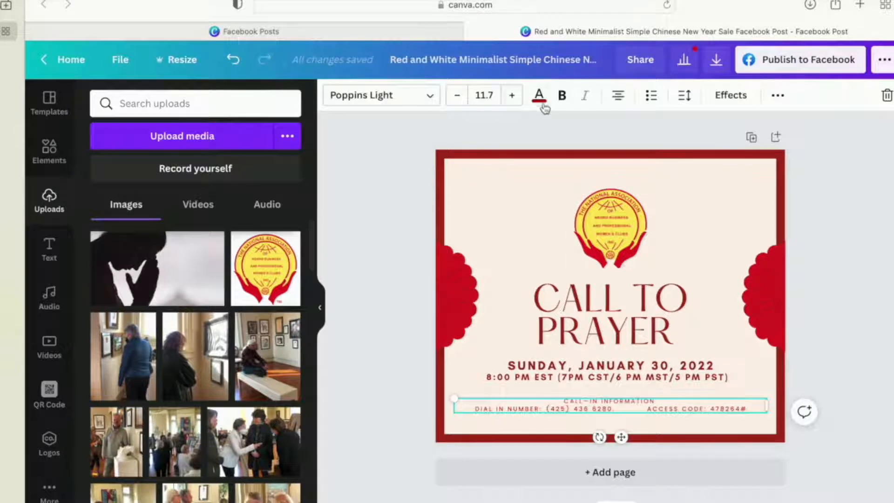
{"action": "left_click", "coordinate": [513, 96]}
{"action": "left_click", "coordinate": [512, 96]}
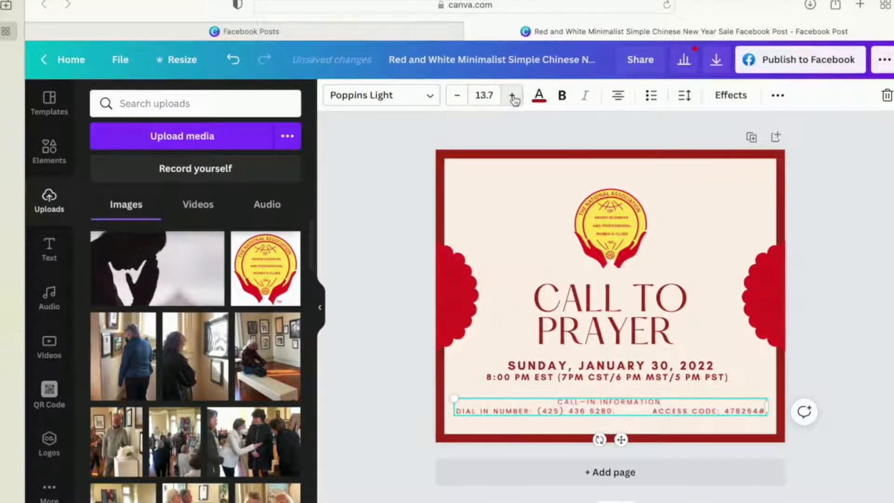
{"action": "left_click", "coordinate": [645, 408]}
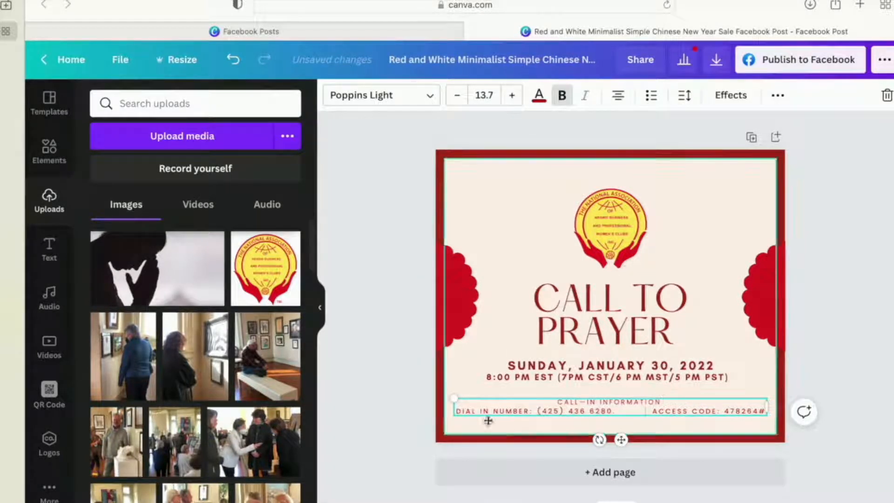
{"action": "triple_click", "coordinate": [617, 401]}
{"action": "left_click", "coordinate": [562, 95]}
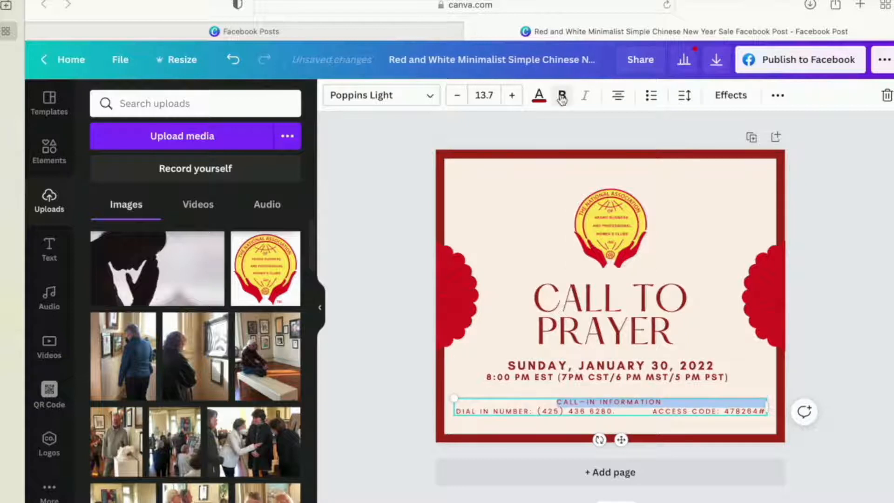
{"action": "left_click", "coordinate": [661, 416]}
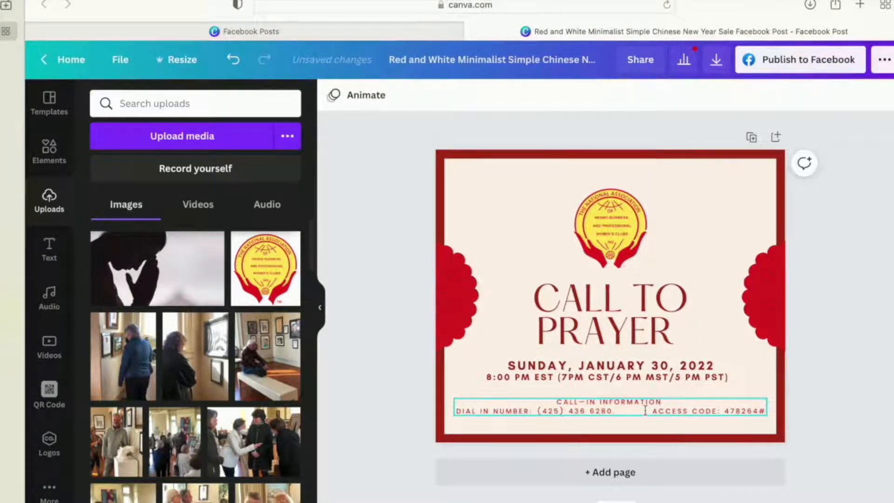
- Nudge the call-in text box up slightly and delete the period after the dial-in number, keeping all its digits
{"action": "left_click", "coordinate": [645, 410]}
{"action": "key", "text": "BackSpace"}
{"action": "key", "text": "super+z"}
{"action": "left_click", "coordinate": [619, 409]}
{"action": "mouse_move", "coordinate": [619, 409]}
{"action": "left_mouse_down"}
{"action": "mouse_move", "coordinate": [626, 413]}
{"action": "mouse_move", "coordinate": [620, 408]}
{"action": "left_mouse_up"}
{"action": "left_click", "coordinate": [619, 408]}
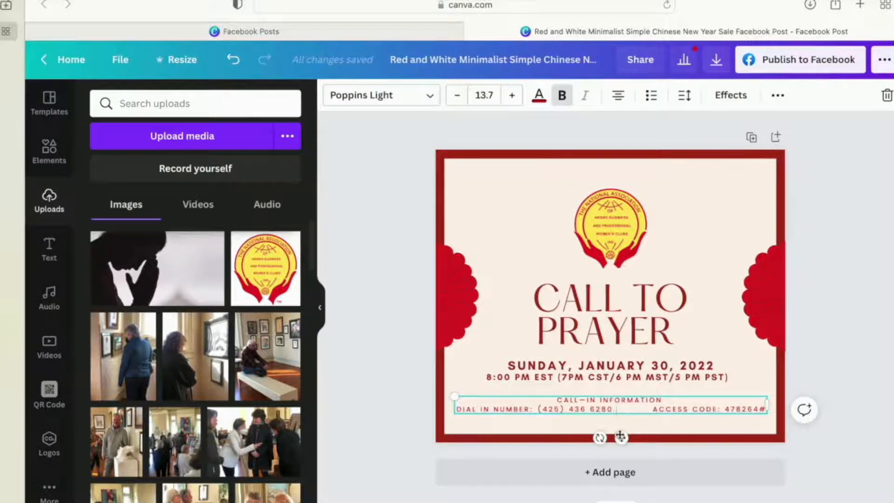
{"action": "key", "text": "BackSpace"}
- Close up the gap between the dial-in number and the access code, and hyphenate "DIAL-IN"
{"action": "key", "text": "BackSpace"}
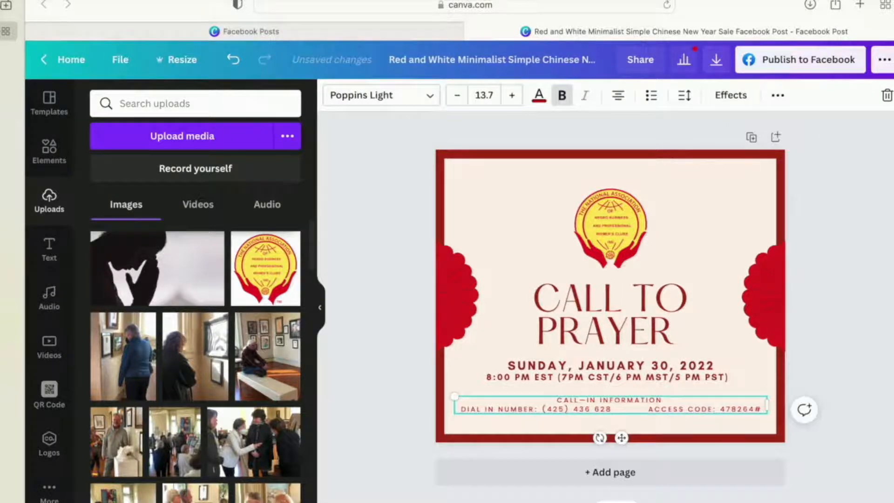
{"action": "key", "text": "ctrl+z"}
{"action": "key", "text": "BackSpace"}
{"action": "key", "text": "BackSpace"}
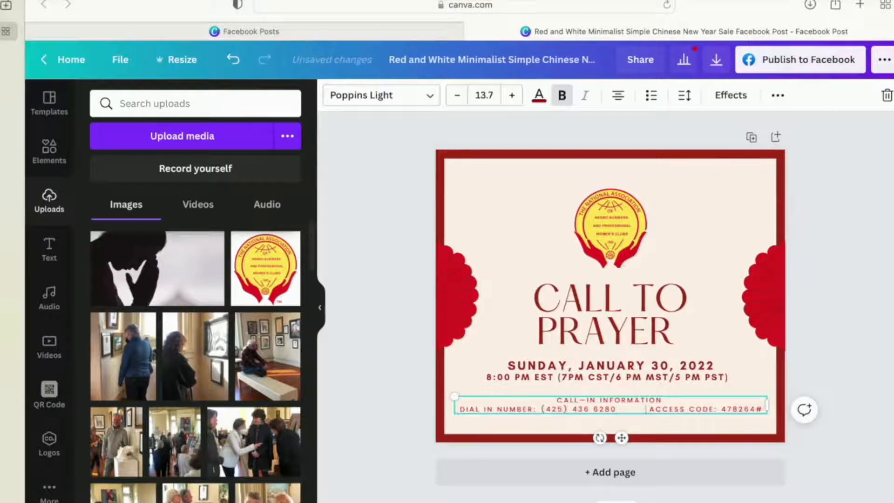
{"action": "key", "text": "BackSpace"}
{"action": "key", "text": "BackSpace"}
{"action": "key", "text": "BackSpace"}
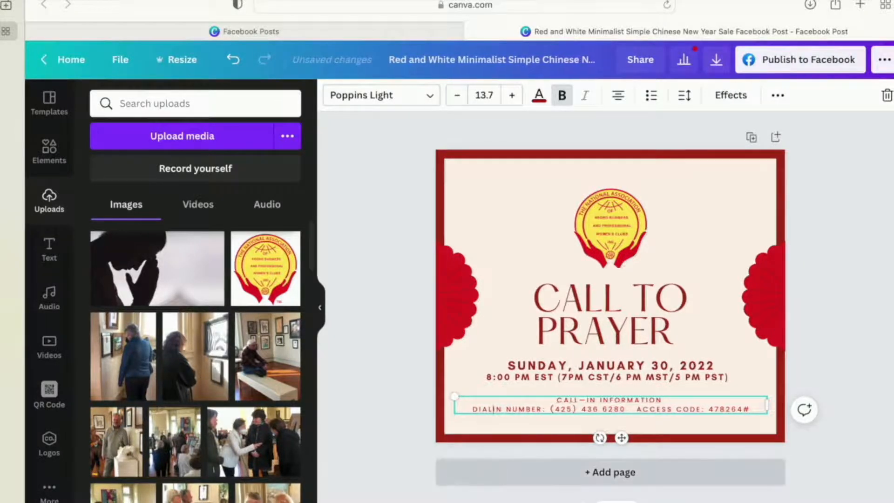
{"action": "key", "text": "BackSpace"}
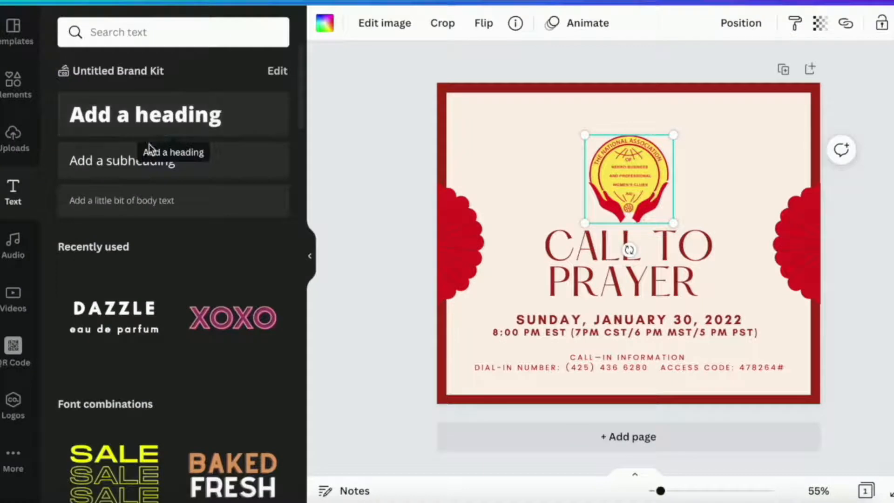
- Add a body text box spanning the card above the logo and fill it with the Habakkuk 3:17-18 scripture passage
{"action": "left_click", "coordinate": [139, 201]}
{"action": "left_click_drag", "start_coordinate": [623, 223], "coordinate": [495, 97]}
{"action": "left_click_drag", "start_coordinate": [546, 116], "coordinate": [797, 112]}
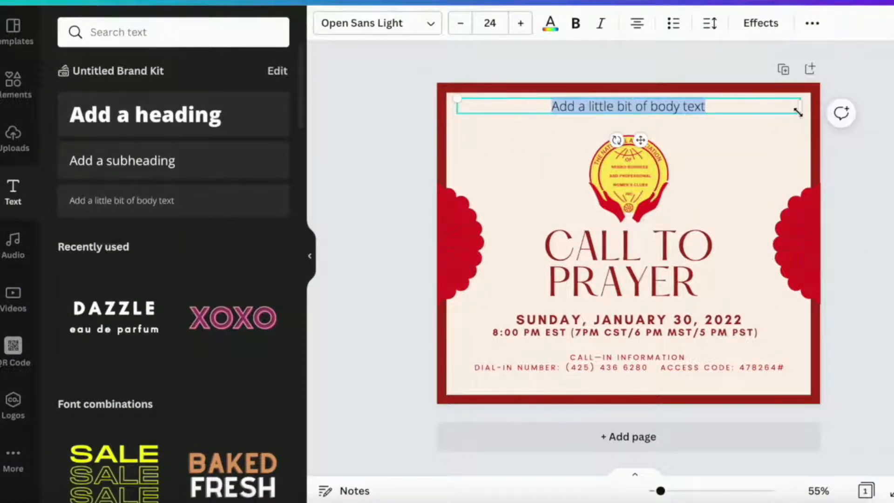
{"action": "double_click", "coordinate": [635, 107]}
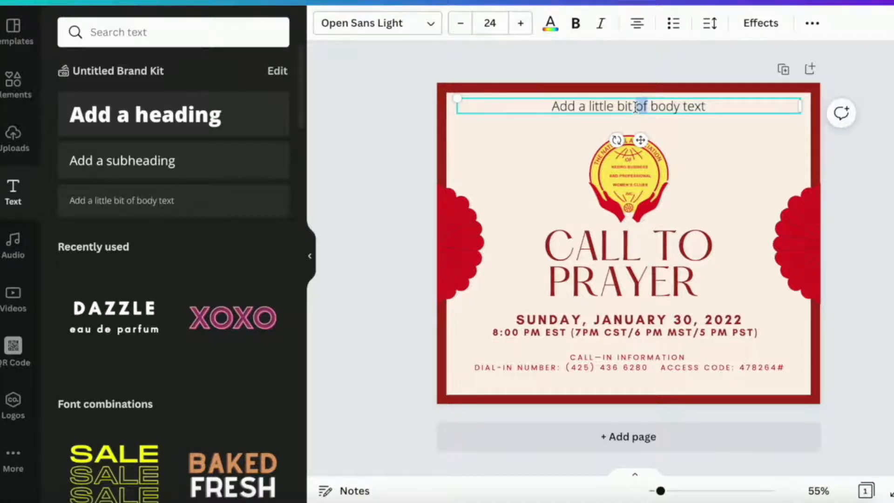
{"action": "triple_click", "coordinate": [636, 107]}
{"action": "type", "text": "HABAKKUK 3:17-18  \"Even though the fig trees have no blossoms, and there are no grapes on the vines; even though the olive crop fails, and the fields lie empty and barren; even though the flocks die in the fields, and the cattle barns are empty, yet I will rejoice in the Lord!  I will be joyful in the God of my salvation!\""}
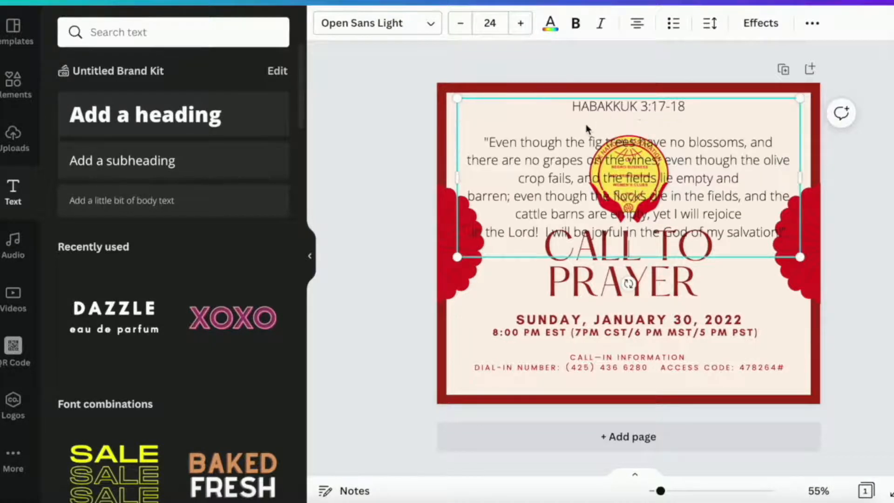
- Reduce the font size of the entire scripture passage to 9
{"action": "left_click_drag", "start_coordinate": [570, 107], "coordinate": [745, 250]}
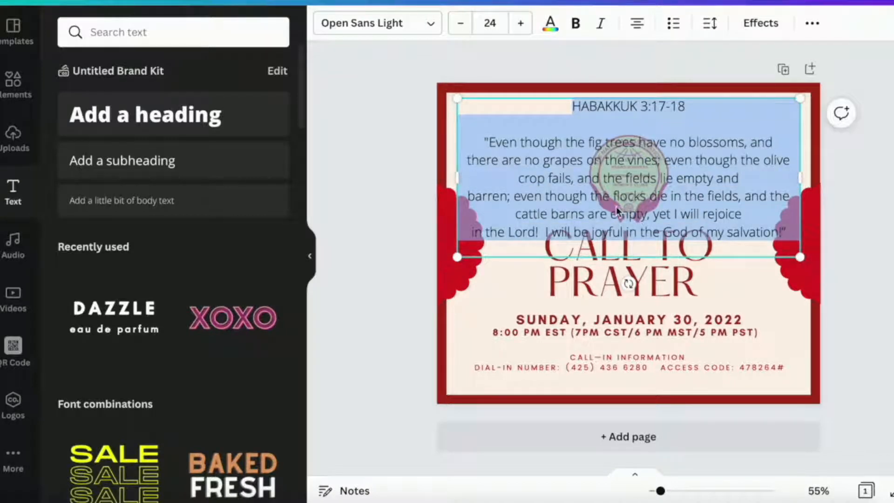
{"action": "left_click", "coordinate": [459, 23]}
{"action": "left_click", "coordinate": [460, 23]}
{"action": "left_click", "coordinate": [459, 24]}
{"action": "left_click", "coordinate": [460, 23]}
{"action": "left_click", "coordinate": [459, 23]}
- Reduce the scripture passage's font size to 8 and color its text with the logo's red
{"action": "left_click", "coordinate": [459, 23]}
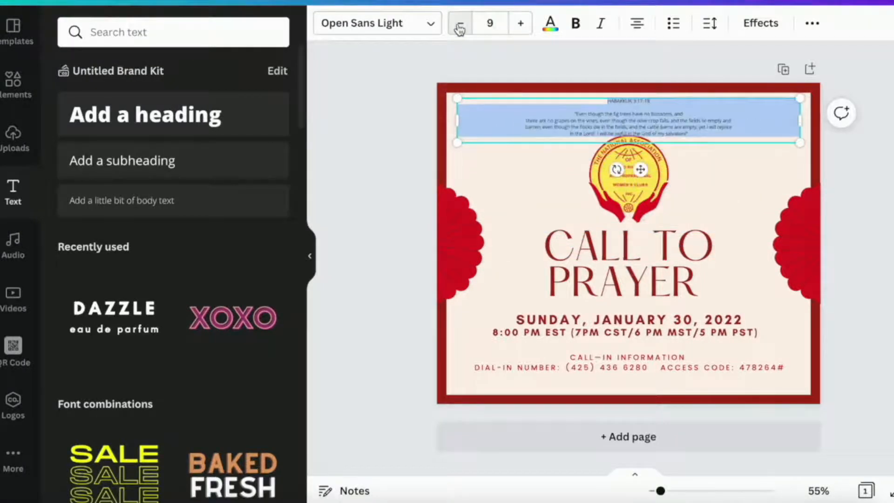
{"action": "left_click", "coordinate": [460, 23]}
{"action": "key", "text": "ctrl+plus"}
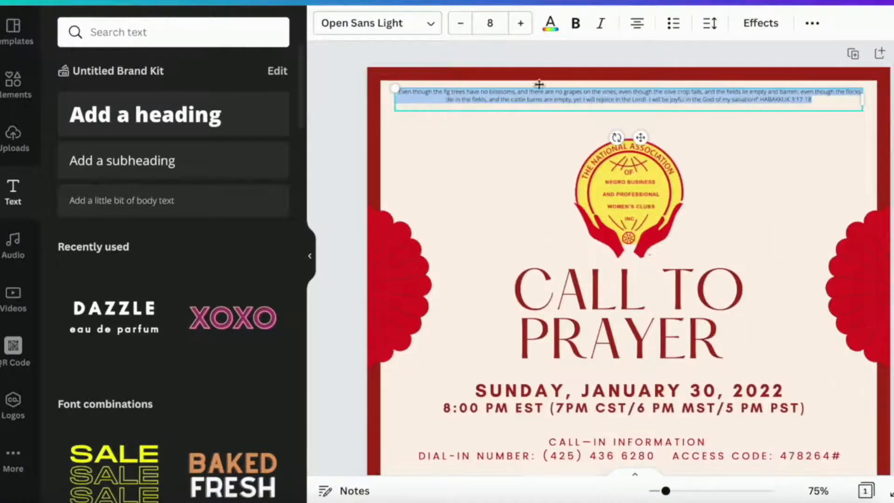
{"action": "left_click", "coordinate": [550, 28]}
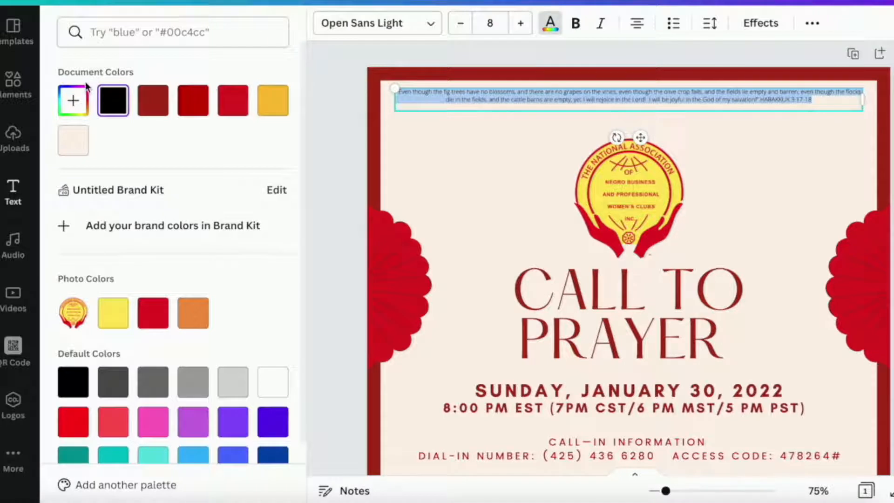
{"action": "scroll", "coordinate": [79, 275], "scroll_direction": "down", "scroll_amount": 3}
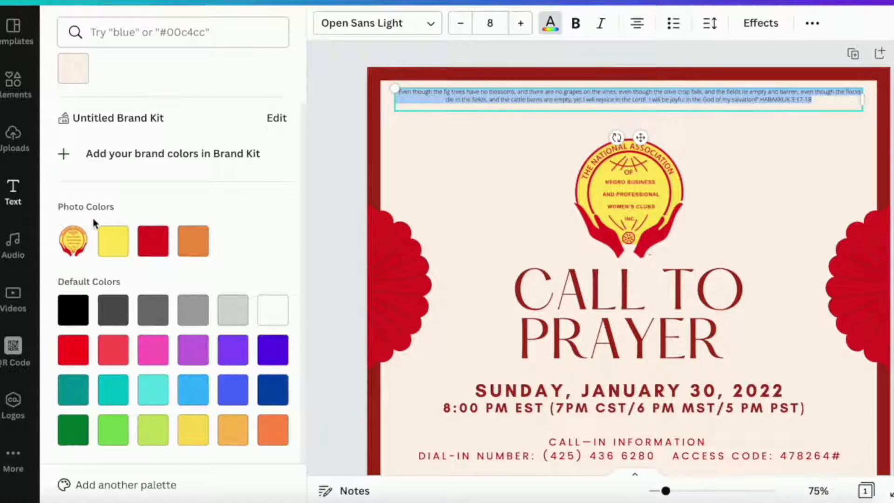
{"action": "left_click", "coordinate": [156, 246]}
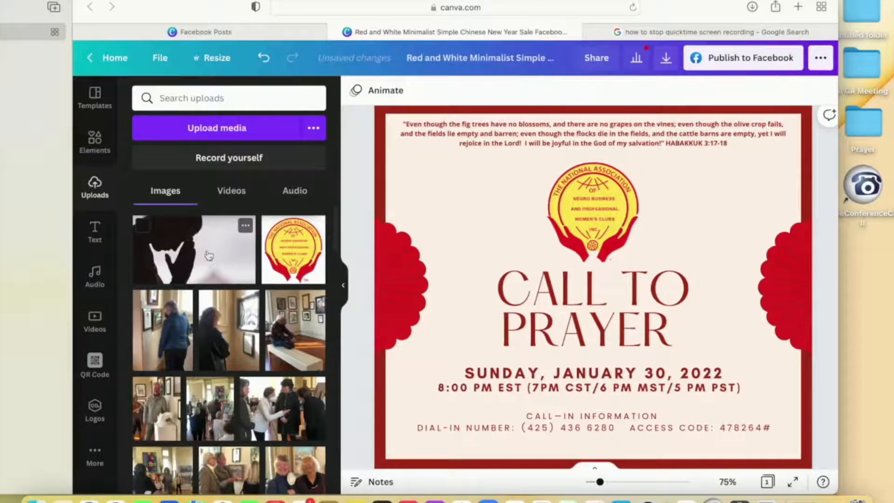
- Add a single full-page grid to the design and fill it with the uploaded silhouette photo of the praying person, instead of placing it loose
{"action": "left_click_drag", "start_coordinate": [209, 255], "coordinate": [454, 189]}
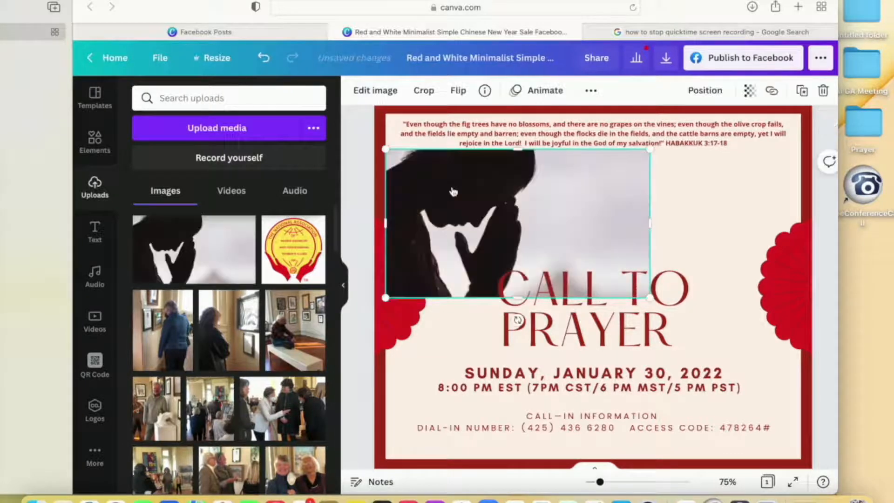
{"action": "key", "text": "Delete"}
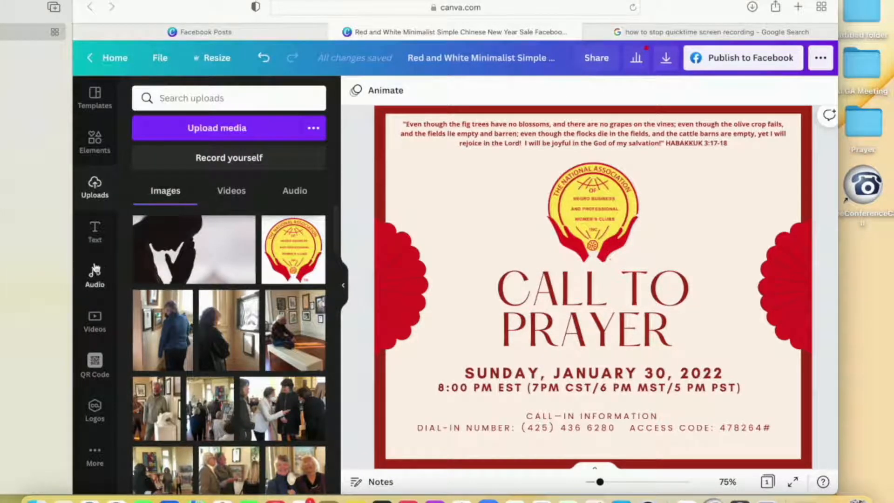
{"action": "left_click", "coordinate": [95, 140]}
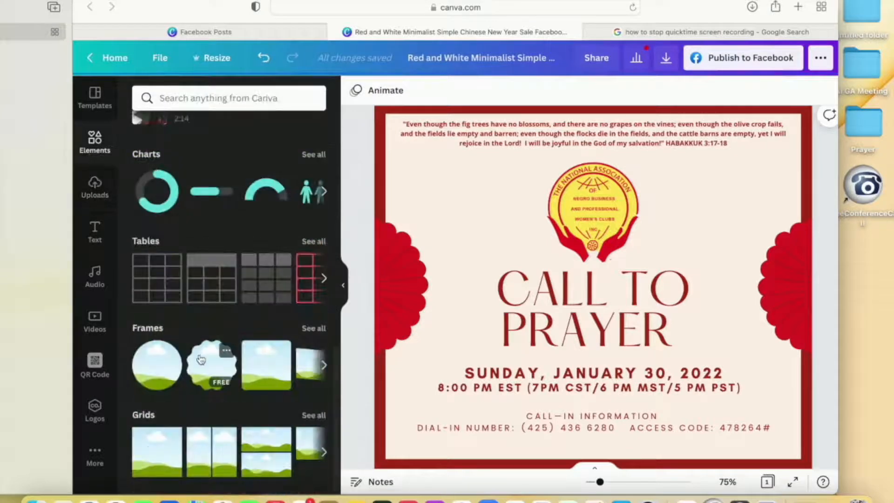
{"action": "left_click", "coordinate": [154, 457]}
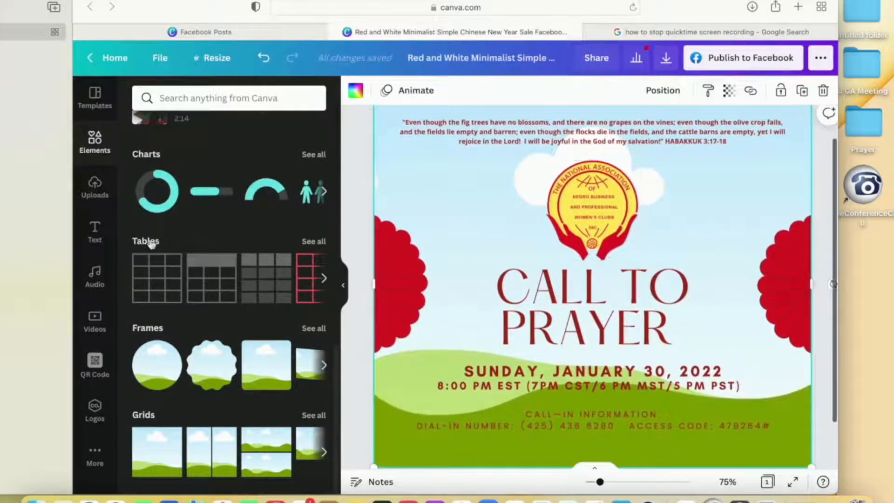
{"action": "left_click", "coordinate": [95, 188]}
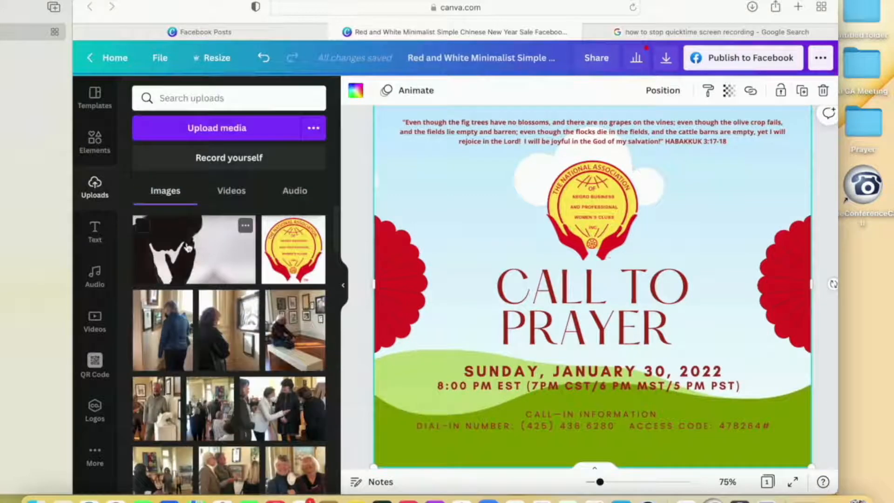
{"action": "left_click_drag", "start_coordinate": [188, 246], "coordinate": [436, 176]}
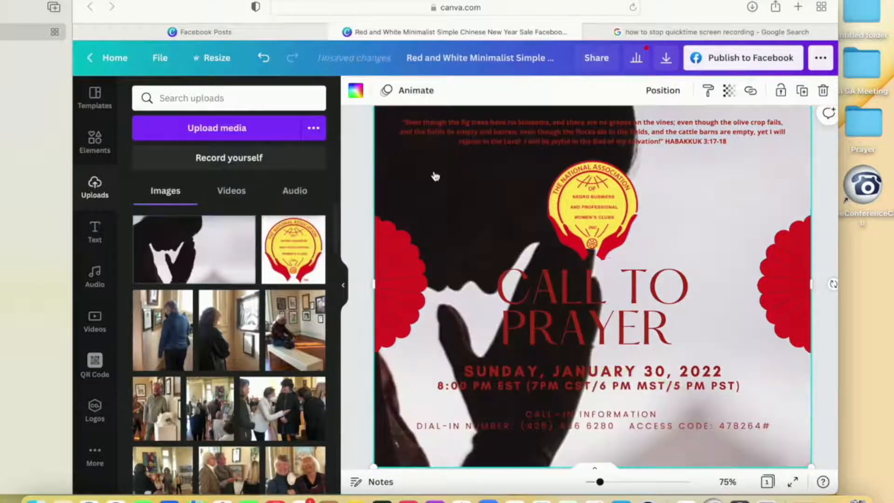
- Send the full-page prayer photo backward behind the cream panel and make the panel partly transparent
{"action": "key", "text": "super+["}
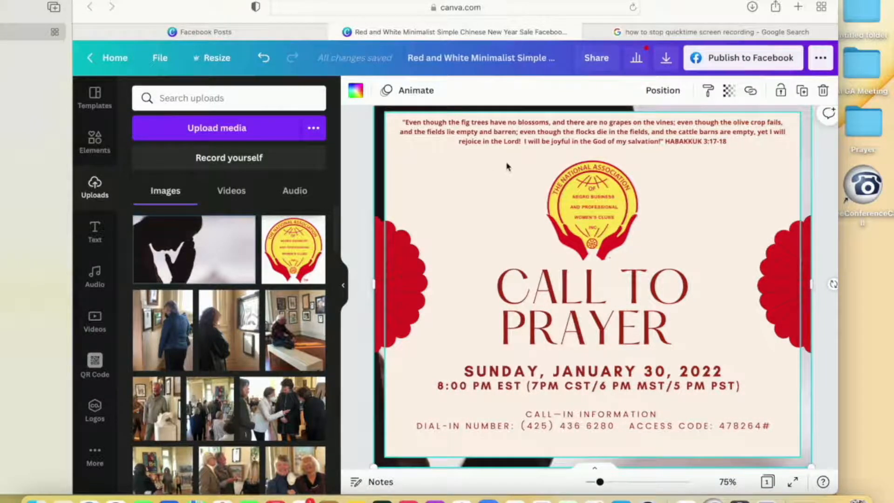
{"action": "key", "text": "super+]"}
{"action": "left_click", "coordinate": [667, 91]}
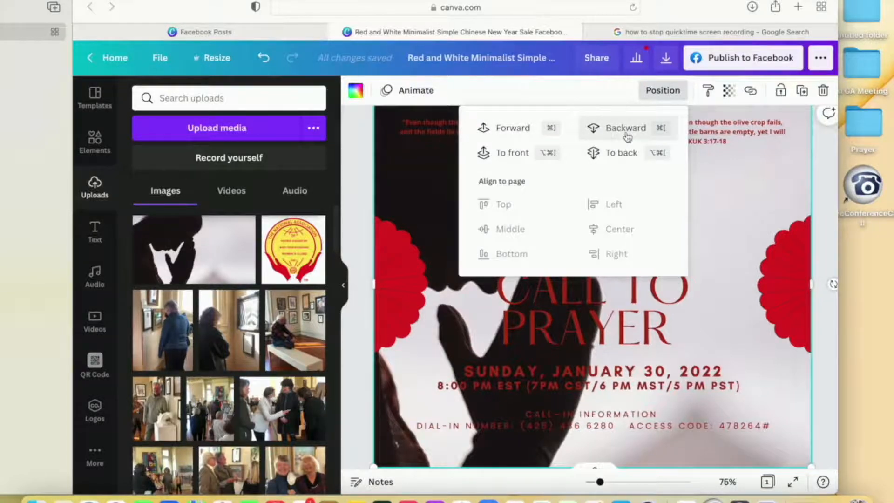
{"action": "left_click", "coordinate": [627, 134]}
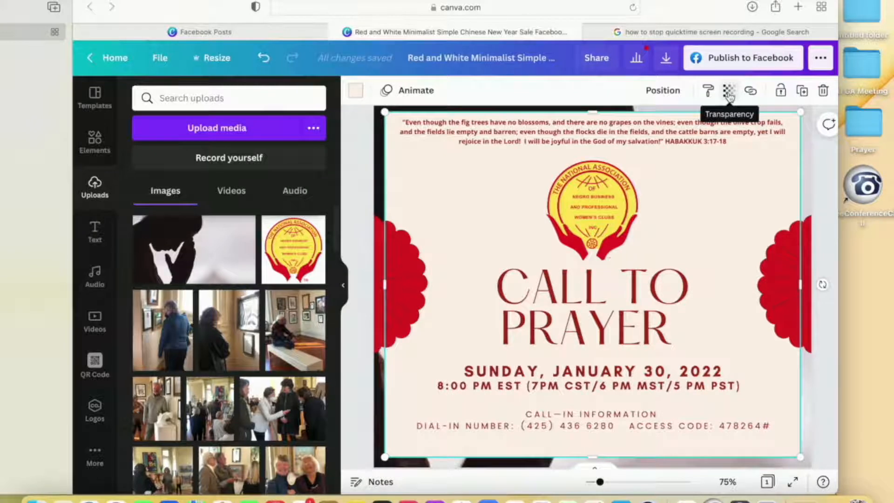
{"action": "left_click", "coordinate": [728, 91]}
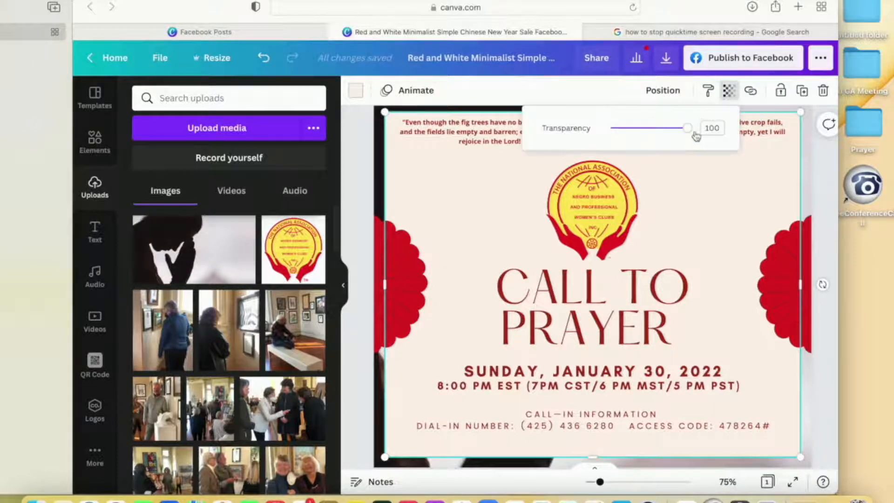
{"action": "left_click_drag", "start_coordinate": [687, 130], "coordinate": [659, 132]}
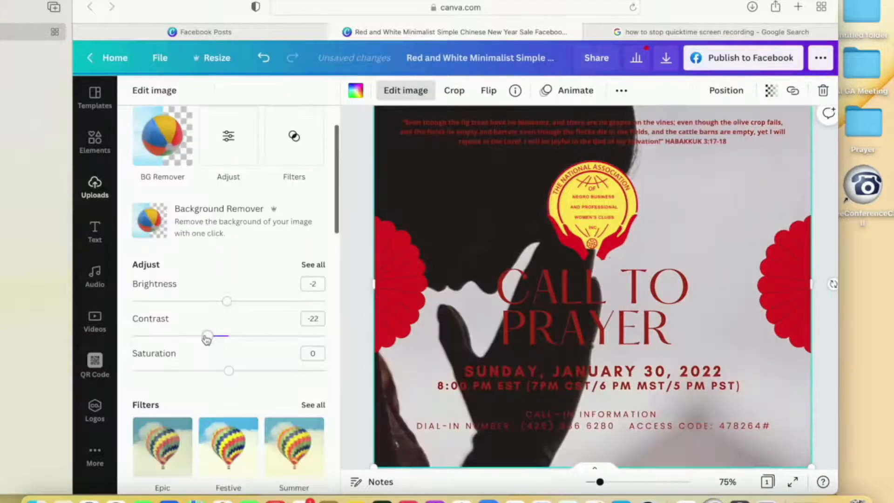
- Raise the background prayer photo's contrast to 84 and turn it black and white, trying the Greyscale and Street filters
{"action": "left_click_drag", "start_coordinate": [208, 335], "coordinate": [311, 331]}
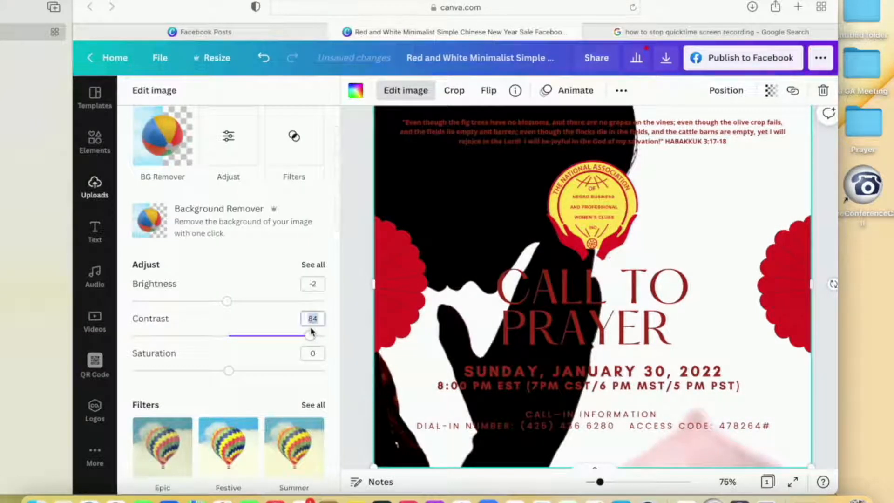
{"action": "scroll", "coordinate": [229, 409], "scroll_direction": "down", "scroll_amount": 3}
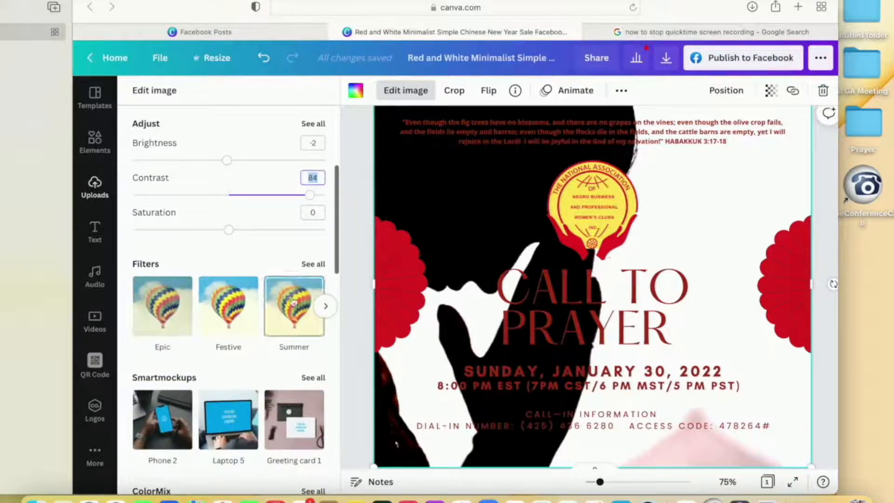
{"action": "left_click", "coordinate": [316, 264]}
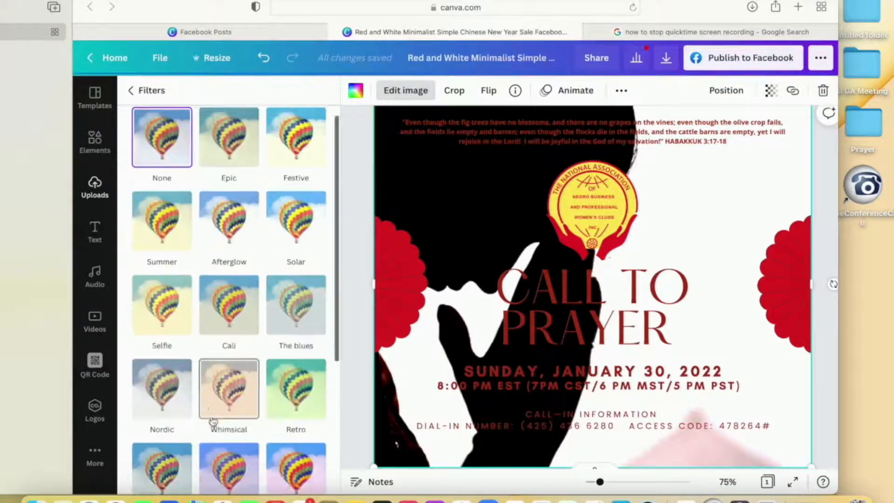
{"action": "scroll", "coordinate": [214, 422], "scroll_direction": "down", "scroll_amount": 5}
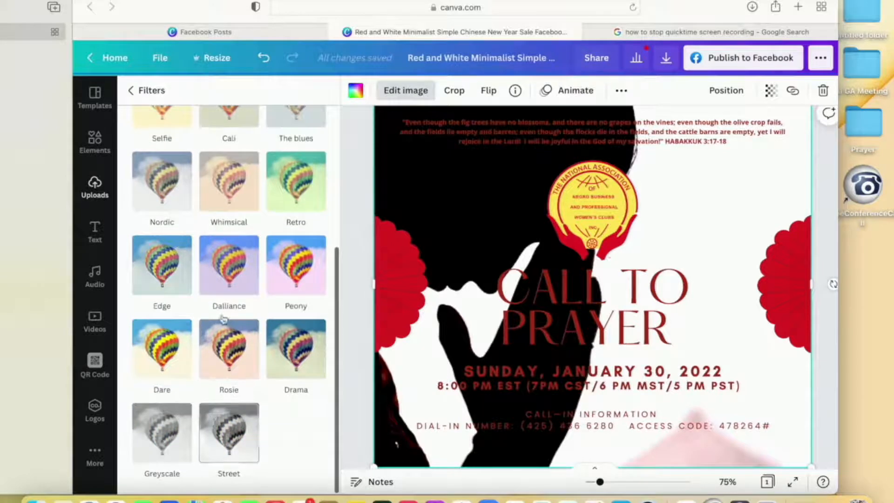
{"action": "scroll", "coordinate": [224, 312], "scroll_direction": "up", "scroll_amount": 3}
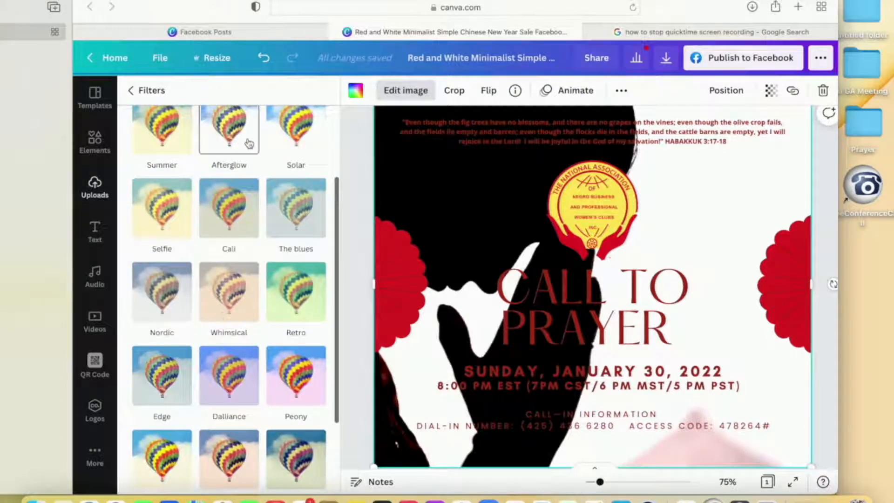
{"action": "left_click", "coordinate": [159, 281]}
{"action": "scroll", "coordinate": [158, 274], "scroll_direction": "down", "scroll_amount": 2}
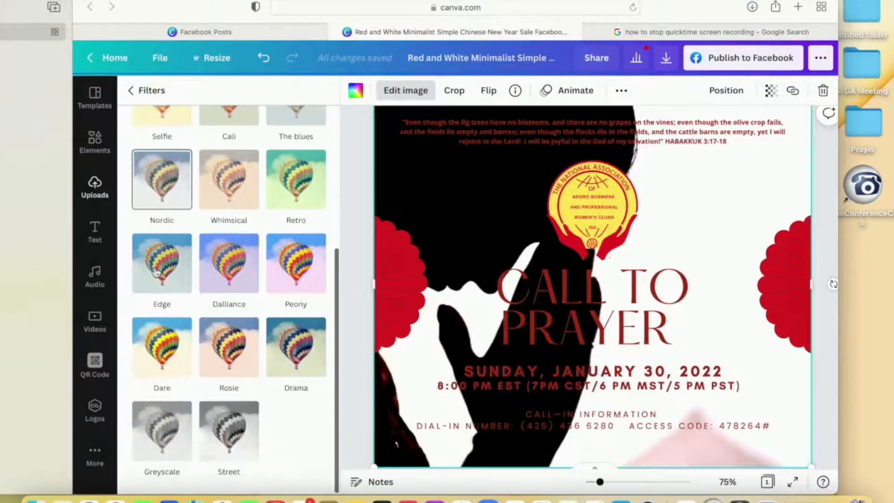
{"action": "left_click", "coordinate": [163, 438]}
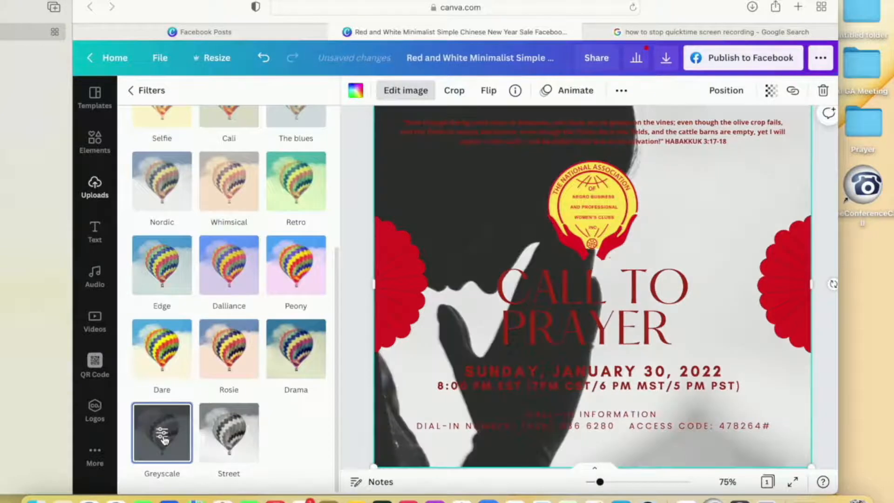
{"action": "left_click", "coordinate": [232, 437]}
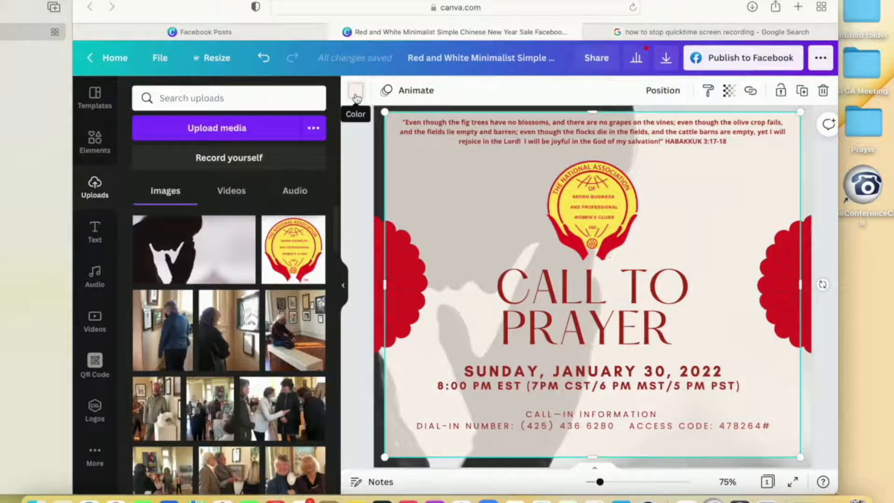
- Recolor the semi-transparent panel, trying white, golden orange and red before settling on the logo's yellow
{"action": "left_click", "coordinate": [356, 96]}
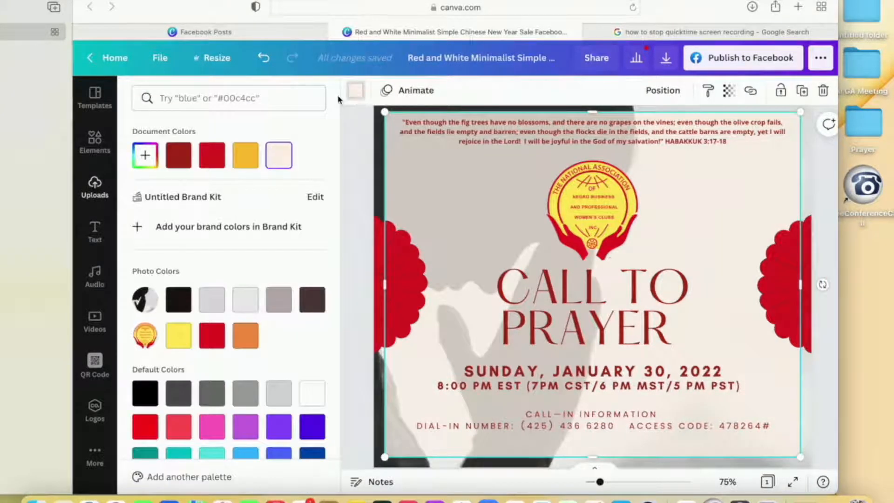
{"action": "left_click", "coordinate": [312, 393]}
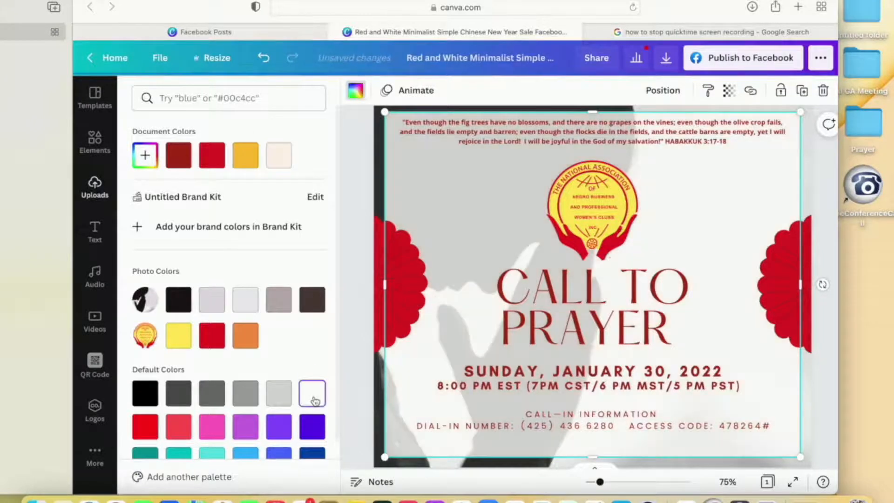
{"action": "left_click", "coordinate": [245, 155]}
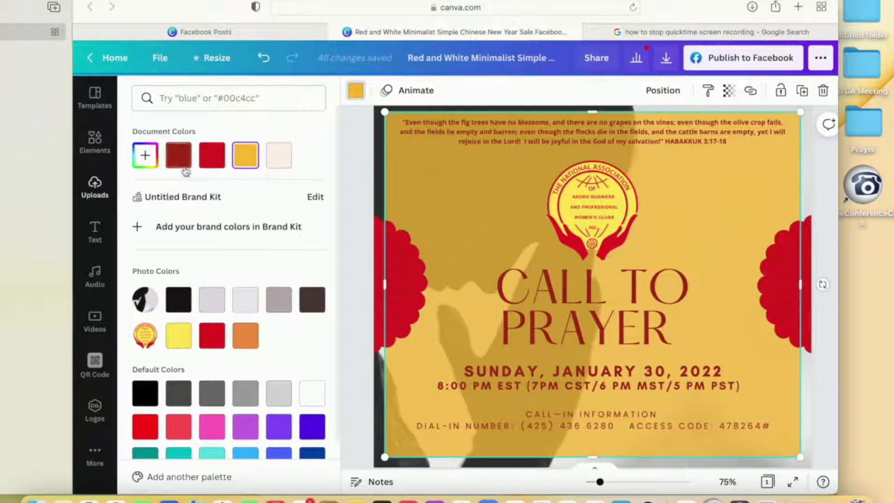
{"action": "left_click", "coordinate": [209, 338]}
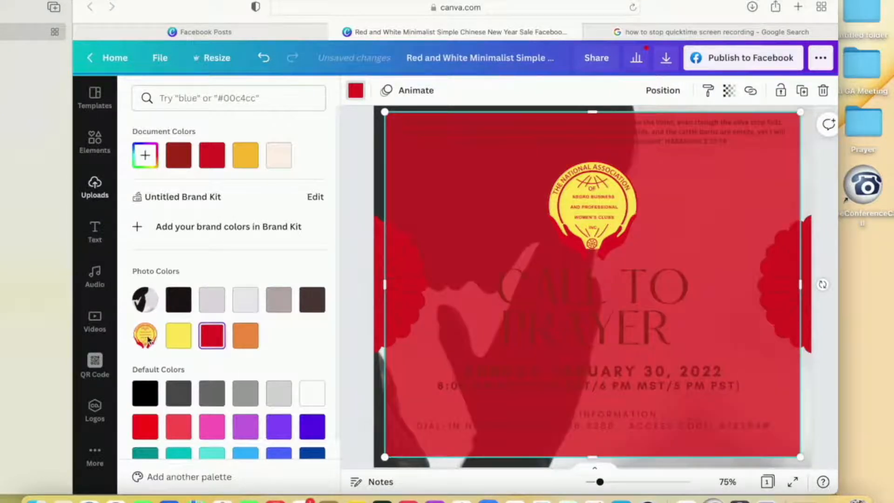
{"action": "left_click", "coordinate": [172, 343]}
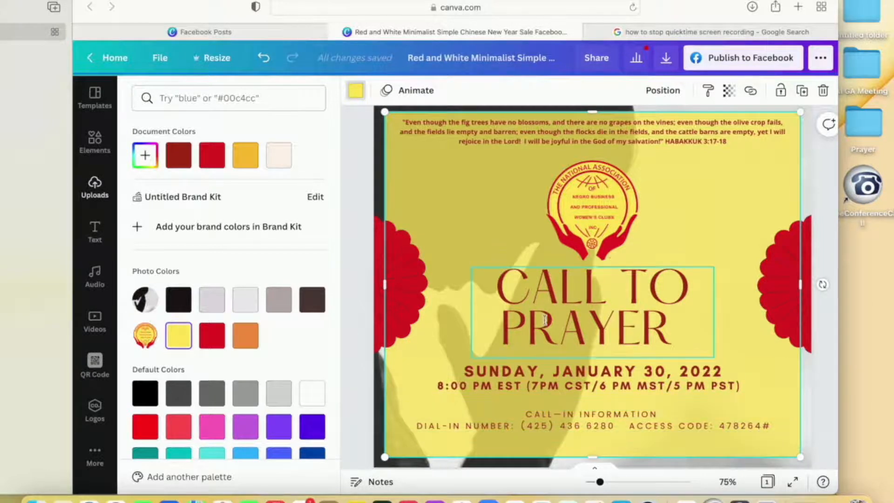
- Change the "CALL TO PRAYER" title's text color to a brighter red
{"action": "left_click", "coordinate": [472, 331]}
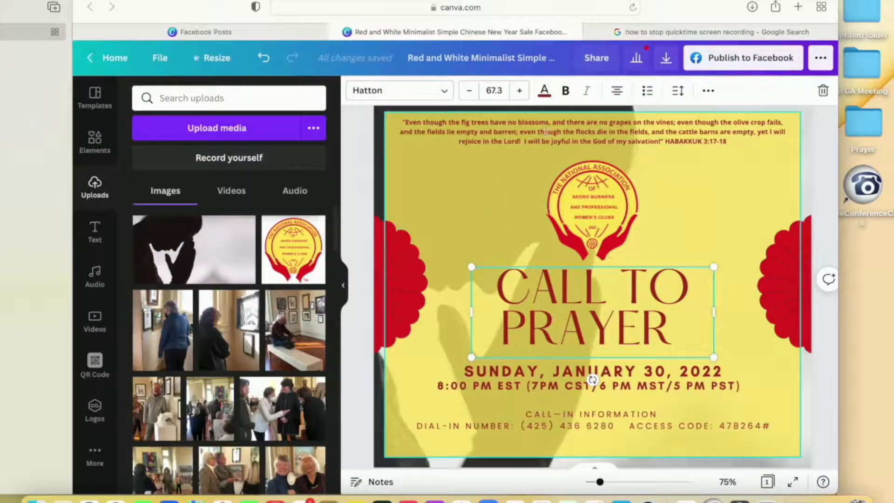
{"action": "left_click", "coordinate": [544, 90]}
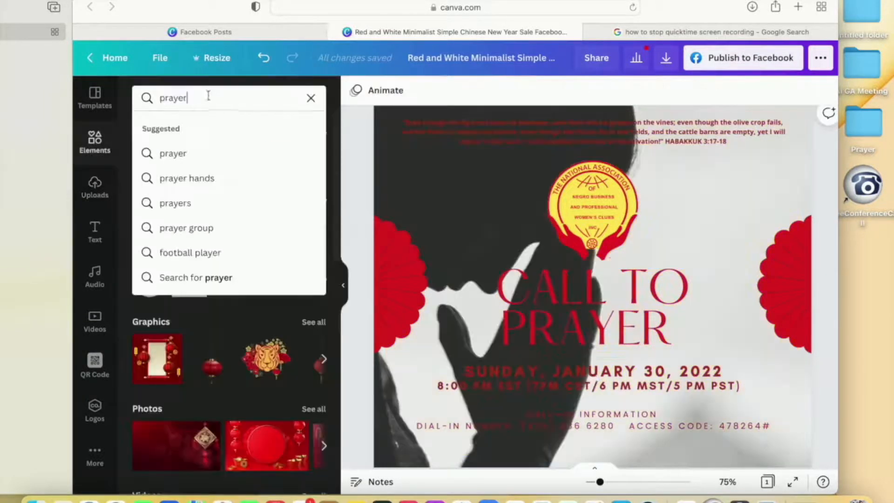
- Search the elements library for "prayer" and narrow the results to photos
{"action": "key", "text": "Return"}
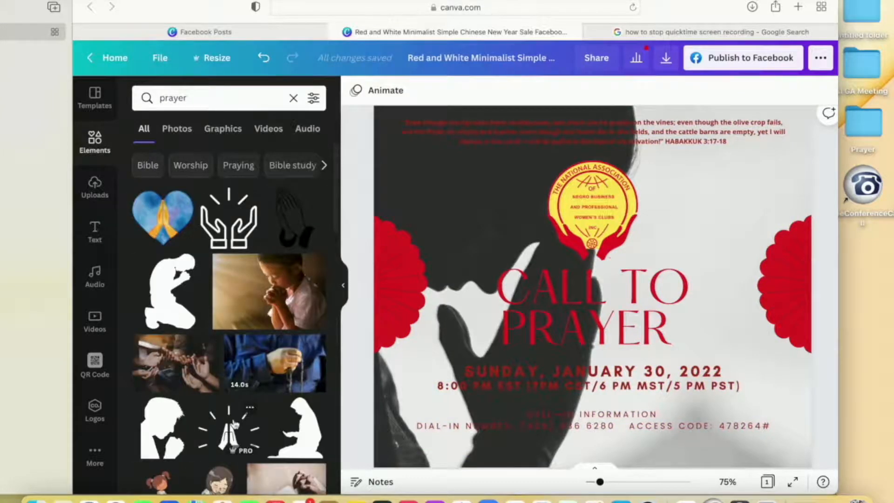
{"action": "scroll", "coordinate": [235, 419], "scroll_direction": "down", "scroll_amount": 3}
{"action": "scroll", "coordinate": [235, 424], "scroll_direction": "up", "scroll_amount": 3}
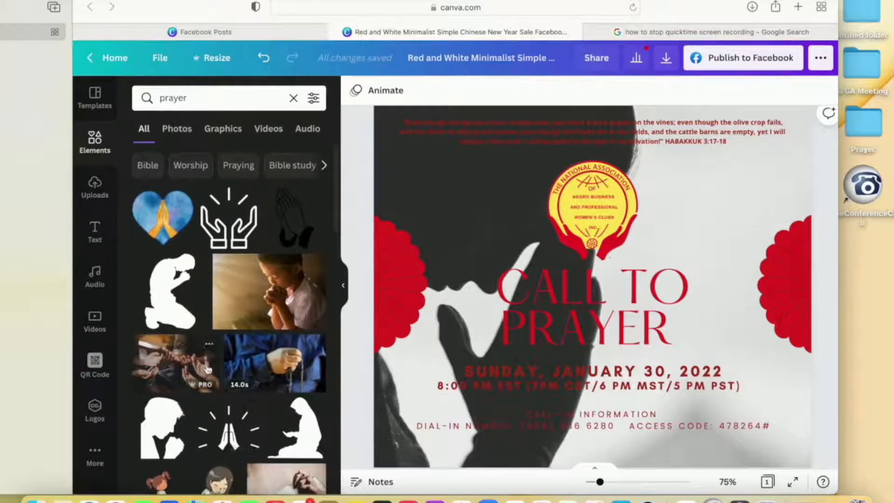
{"action": "left_click", "coordinate": [176, 130]}
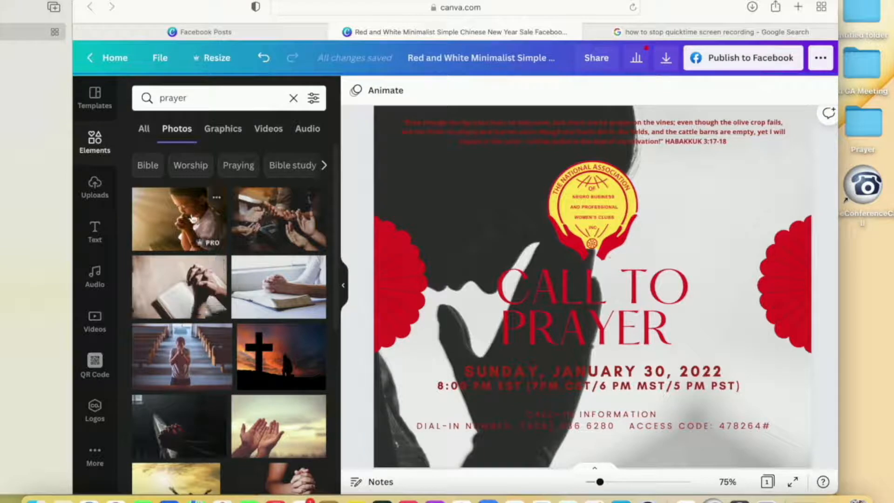
- Replace the background photo with the praying child photo, and try the padlock photo from the Magic Recommendations in its place
{"action": "left_click_drag", "start_coordinate": [184, 218], "coordinate": [579, 203]}
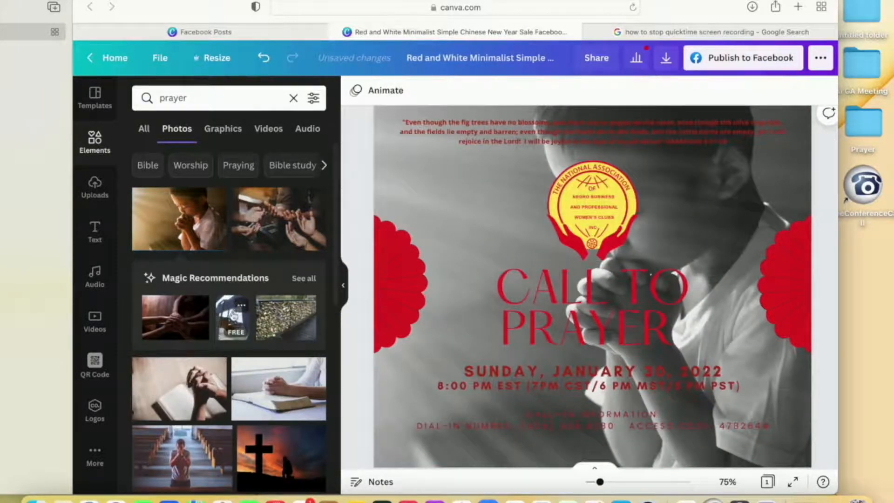
{"action": "left_click_drag", "start_coordinate": [237, 305], "coordinate": [425, 195]}
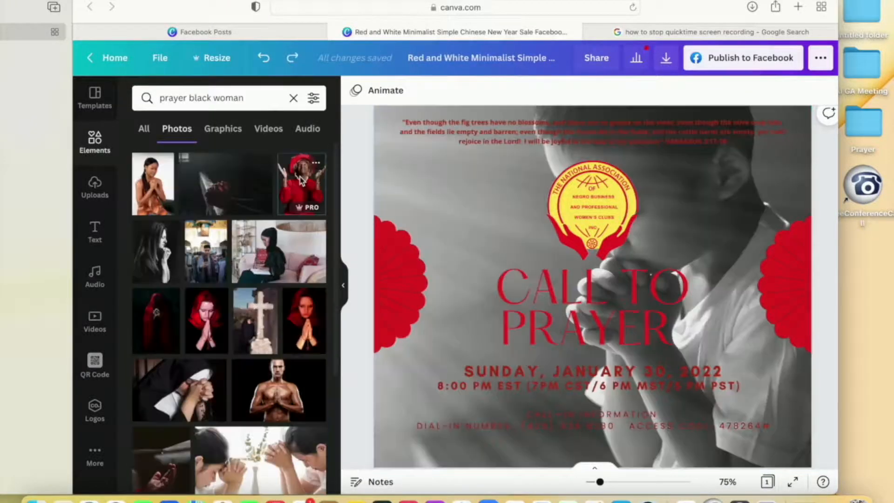
- Add the photo of the woman in the red hat from a "prayer black woman" search, shrink it, and place it at the page's lower right
{"action": "left_click_drag", "start_coordinate": [300, 177], "coordinate": [381, 248]}
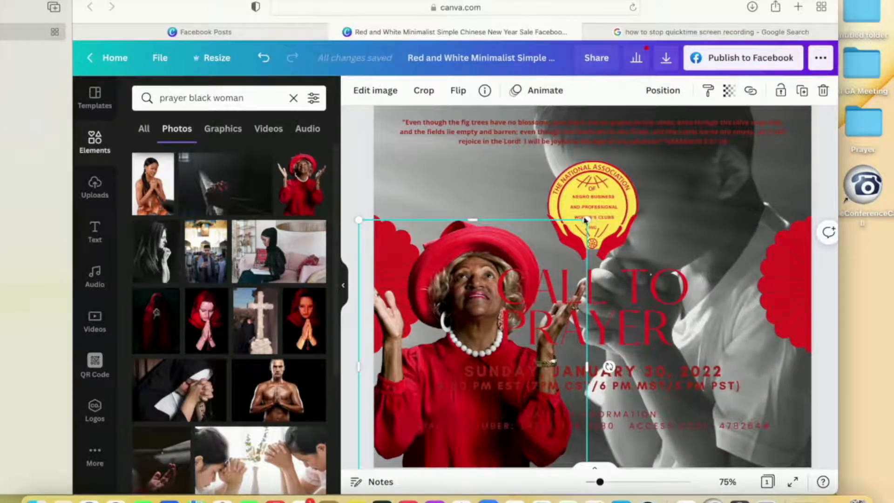
{"action": "left_click", "coordinate": [347, 167]}
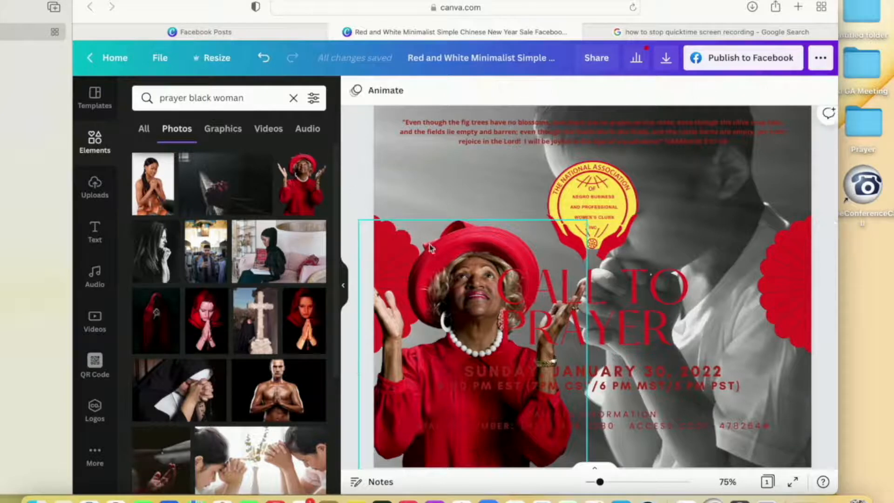
{"action": "left_click", "coordinate": [462, 263]}
{"action": "left_click_drag", "start_coordinate": [587, 222], "coordinate": [492, 308]}
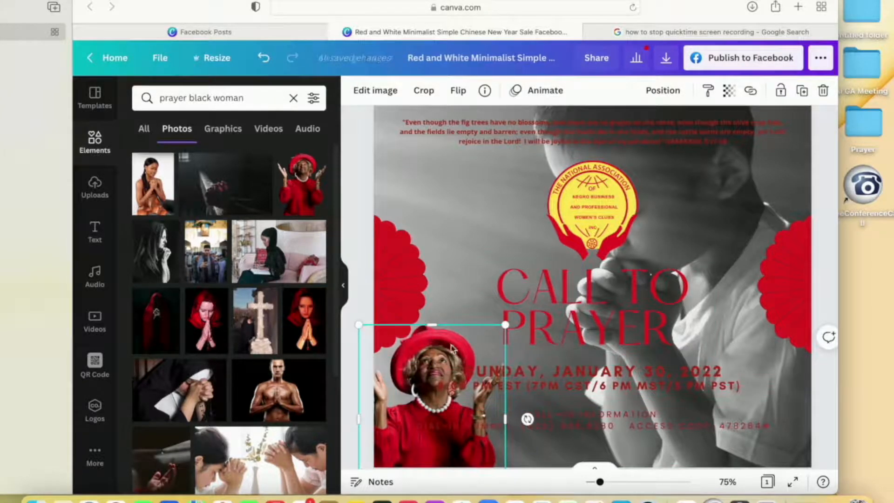
{"action": "left_click_drag", "start_coordinate": [437, 340], "coordinate": [762, 294]}
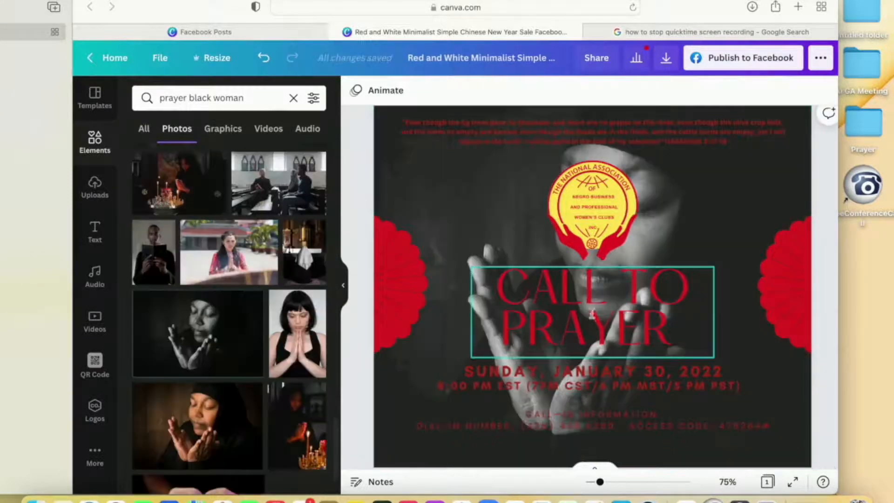
- Move the logo to the page's left half, and shrink the "CALL TO PRAYER" title to 48.4 and place it above the logo
{"action": "left_click_drag", "start_coordinate": [593, 226], "coordinate": [490, 323]}
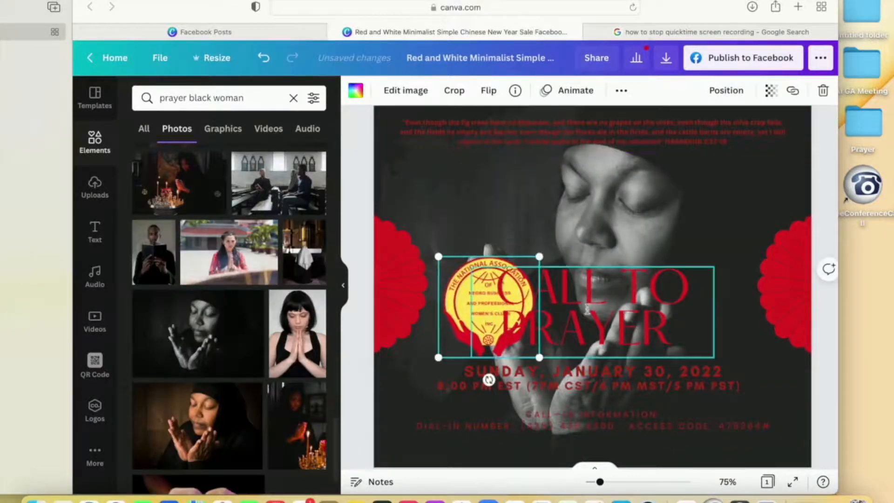
{"action": "left_click", "coordinate": [590, 310]}
{"action": "left_click_drag", "start_coordinate": [471, 359], "coordinate": [539, 332]}
{"action": "left_click", "coordinate": [597, 325]}
{"action": "left_click_drag", "start_coordinate": [594, 337], "coordinate": [455, 233]}
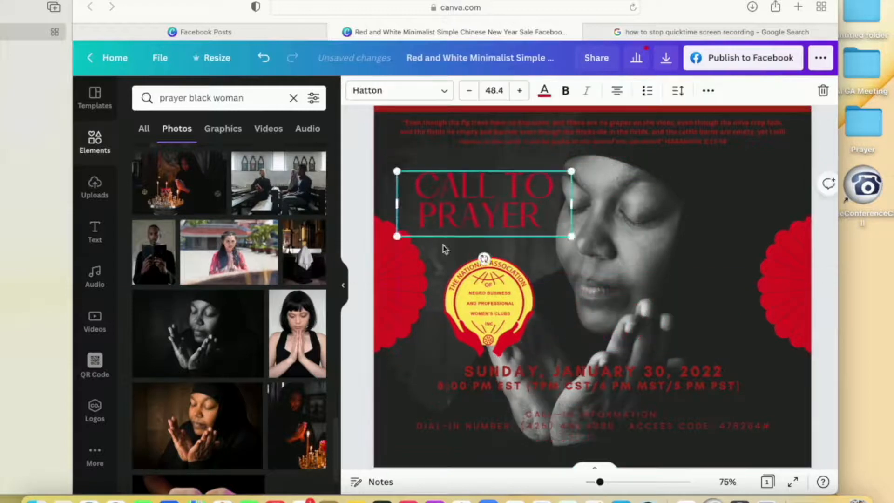
- Push the red scalloped shapes toward the page edges, and restack the logo above the "CALL TO PRAYER" title on the left side
{"action": "left_click_drag", "start_coordinate": [406, 289], "coordinate": [376, 288]}
{"action": "left_click_drag", "start_coordinate": [773, 301], "coordinate": [806, 301]}
{"action": "left_click_drag", "start_coordinate": [489, 303], "coordinate": [454, 199]}
{"action": "left_click_drag", "start_coordinate": [513, 175], "coordinate": [492, 266]}
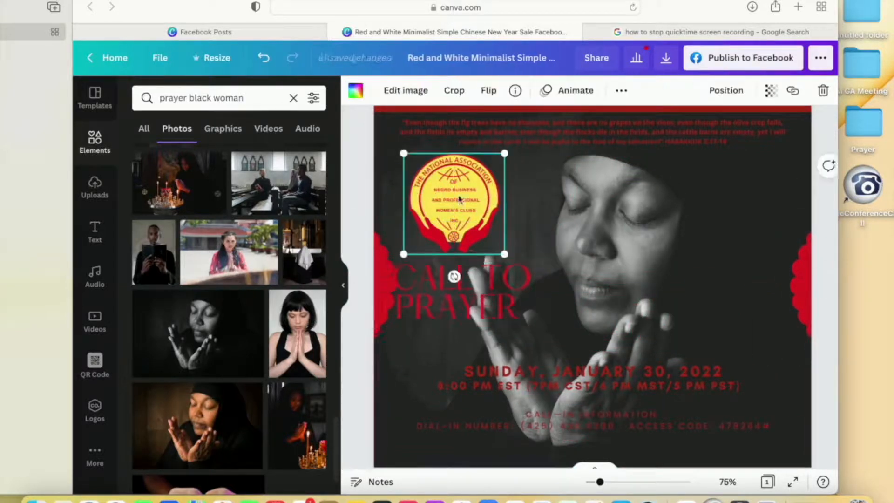
{"action": "left_click_drag", "start_coordinate": [456, 199], "coordinate": [470, 198]}
{"action": "left_click_drag", "start_coordinate": [501, 267], "coordinate": [511, 256]}
- Lower the left red scalloped shape toward the page's bottom corner and delete the right one
{"action": "left_click_drag", "start_coordinate": [384, 256], "coordinate": [388, 374]}
{"action": "left_click_drag", "start_coordinate": [801, 284], "coordinate": [770, 304]}
{"action": "key", "text": "Delete"}
- Try the logo's yellow as the text color of the date and time block
{"action": "left_click", "coordinate": [613, 371]}
{"action": "left_click", "coordinate": [544, 91]}
{"action": "left_click", "coordinate": [281, 156]}
{"action": "left_click", "coordinate": [246, 159]}
{"action": "left_click", "coordinate": [178, 335]}
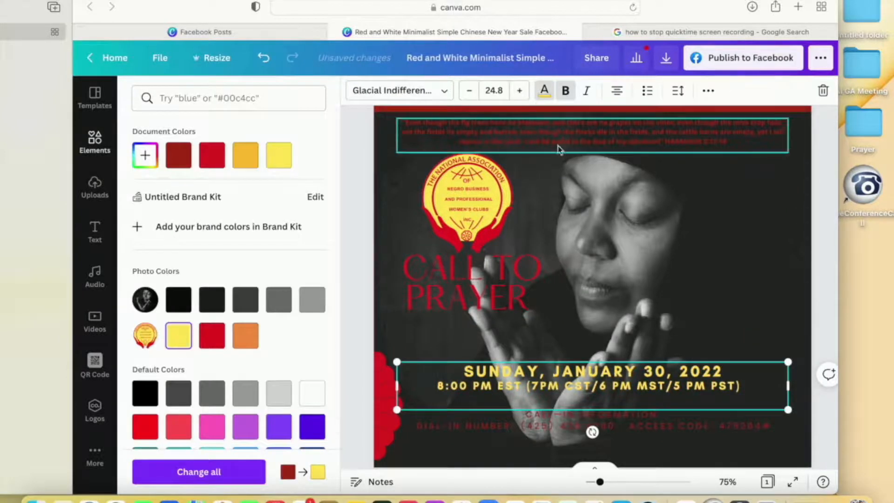
- Change the scripture, call-in information and date texts to white
{"action": "left_click", "coordinate": [558, 144]}
{"action": "left_click", "coordinate": [545, 90]}
{"action": "left_click", "coordinate": [311, 395]}
{"action": "left_click", "coordinate": [572, 423]}
{"action": "left_click", "coordinate": [311, 395]}
{"action": "left_click", "coordinate": [573, 382]}
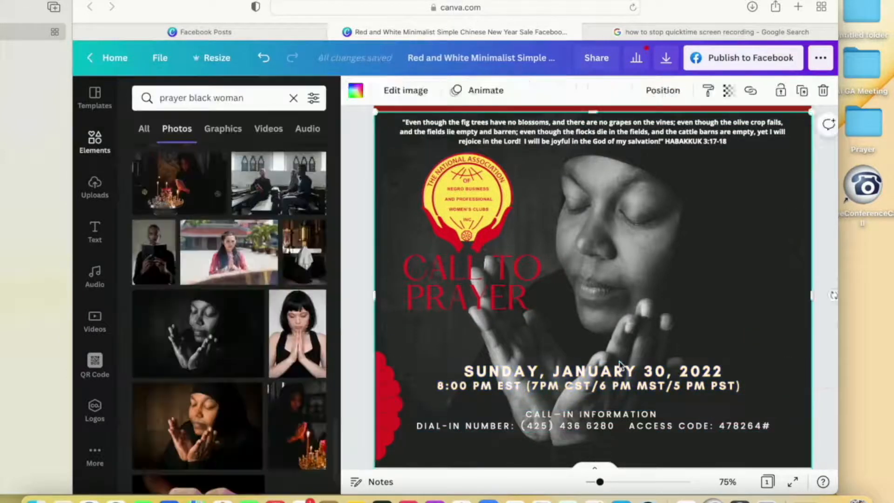
- Enlarge the black-and-white background photo within its crop and shift it so the praying woman sits farther right
{"action": "double_click", "coordinate": [614, 278]}
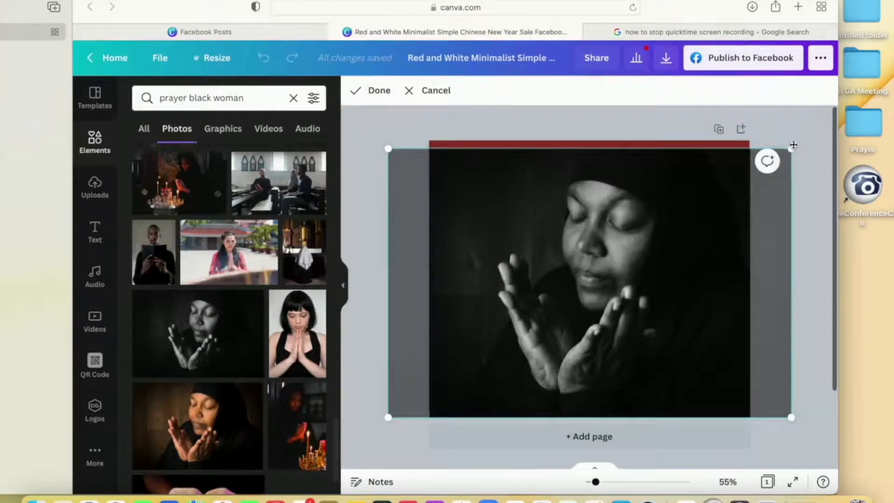
{"action": "left_click_drag", "start_coordinate": [790, 148], "coordinate": [832, 118]}
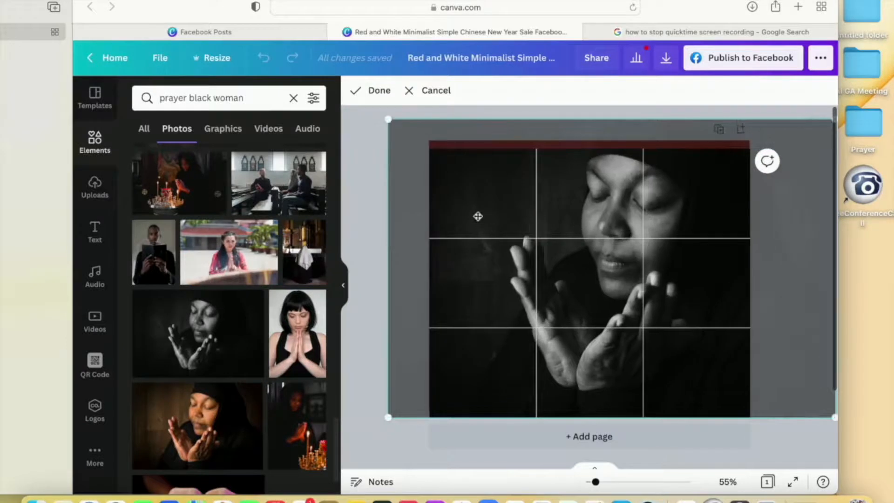
{"action": "left_click_drag", "start_coordinate": [478, 216], "coordinate": [492, 269]}
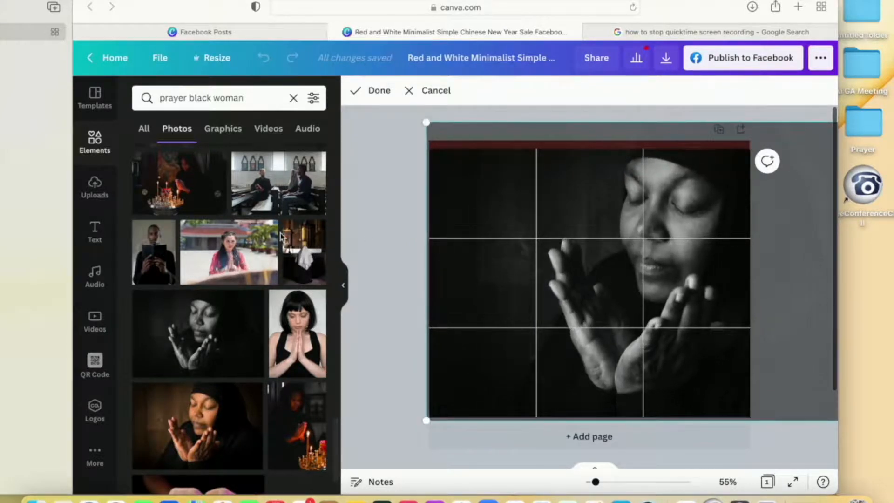
{"action": "left_click", "coordinate": [377, 90]}
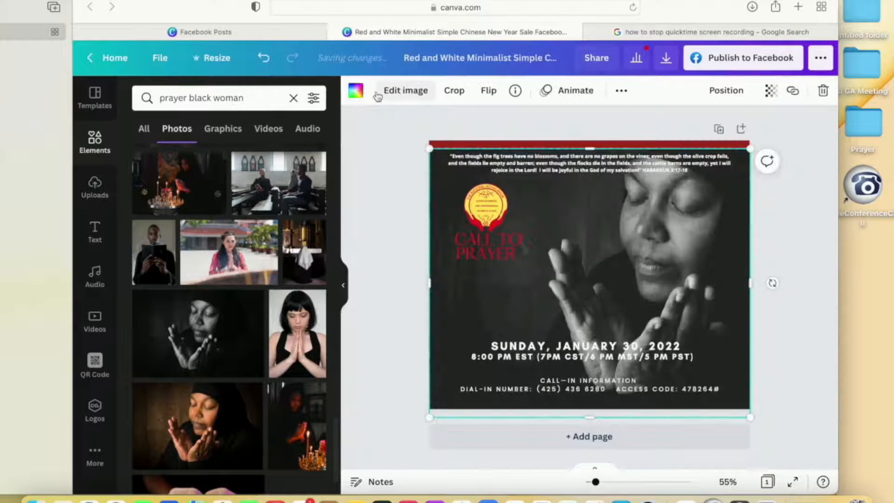
- Narrow the date and time text block and move it to the page's upper right corner
{"action": "left_click", "coordinate": [417, 240]}
{"action": "left_click", "coordinate": [638, 227]}
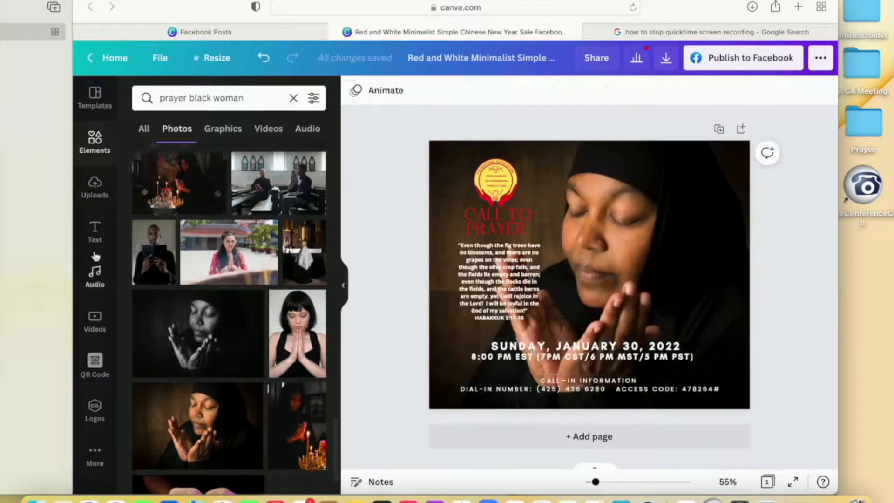
{"action": "left_click", "coordinate": [532, 351]}
{"action": "left_click_drag", "start_coordinate": [442, 358], "coordinate": [601, 357]}
{"action": "left_click_drag", "start_coordinate": [667, 357], "coordinate": [666, 184]}
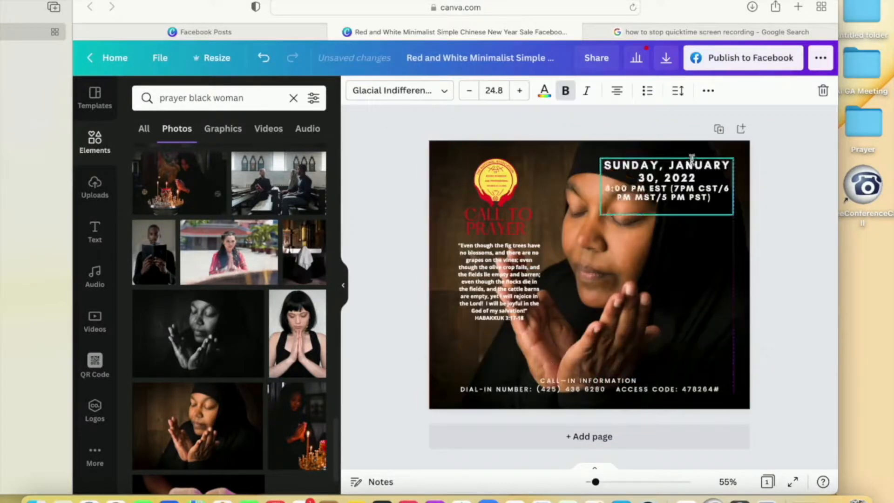
- Shrink the date and time block, and break its first line so "SUNDAY" stands above "JANUARY 30, 2022" without the comma
{"action": "left_click_drag", "start_coordinate": [602, 214], "coordinate": [640, 195]}
{"action": "left_click", "coordinate": [684, 163]}
{"action": "key", "text": "BackSpace"}
{"action": "key", "text": "Return"}
{"action": "left_click_drag", "start_coordinate": [687, 174], "coordinate": [689, 168]}
- Add a square shape and stretch it into a dark red band across the full page width behind the call-in information
{"action": "left_click", "coordinate": [293, 98]}
{"action": "left_click", "coordinate": [197, 268]}
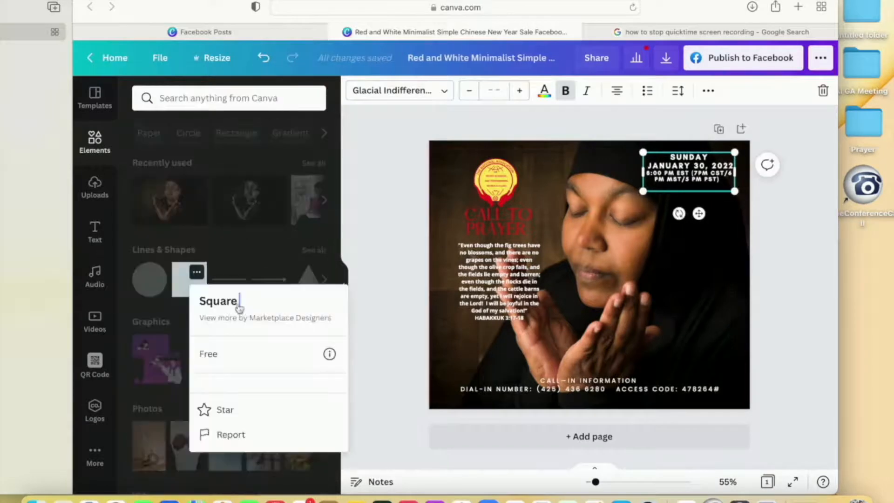
{"action": "left_click", "coordinate": [189, 280]}
{"action": "left_click_drag", "start_coordinate": [589, 275], "coordinate": [554, 405]}
{"action": "left_click_drag", "start_coordinate": [479, 356], "coordinate": [407, 356]}
{"action": "left_click_drag", "start_coordinate": [629, 356], "coordinate": [767, 356]}
{"action": "left_click_drag", "start_coordinate": [588, 384], "coordinate": [589, 368]}
{"action": "left_click_drag", "start_coordinate": [590, 387], "coordinate": [590, 356]}
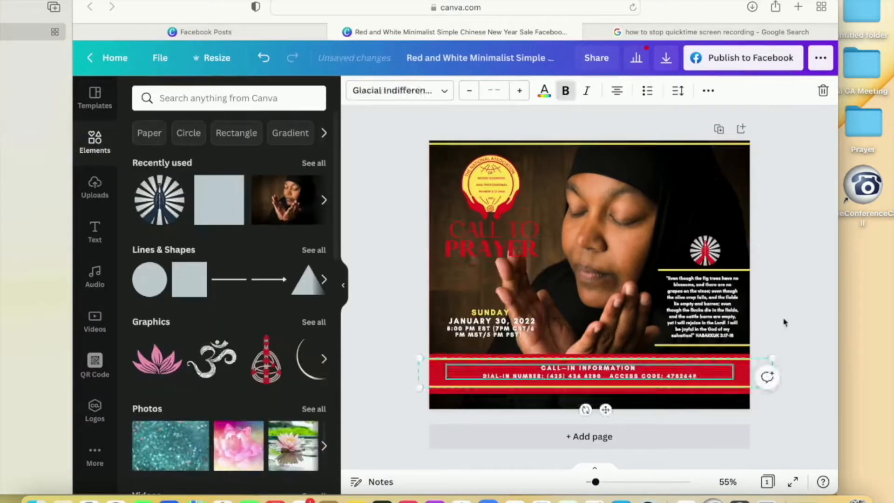
- Move the call-in text and its yellow lines slightly lower, and remove the red band behind them
{"action": "left_click", "coordinate": [689, 375]}
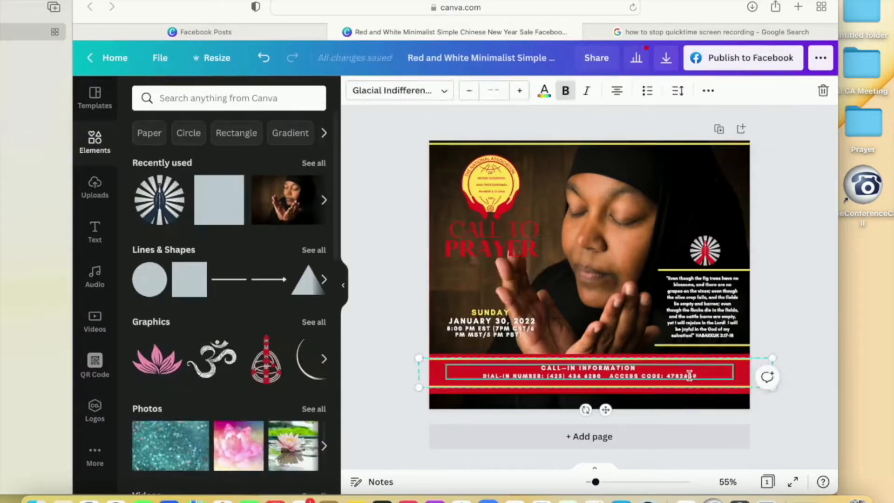
{"action": "left_click_drag", "start_coordinate": [737, 374], "coordinate": [737, 381]}
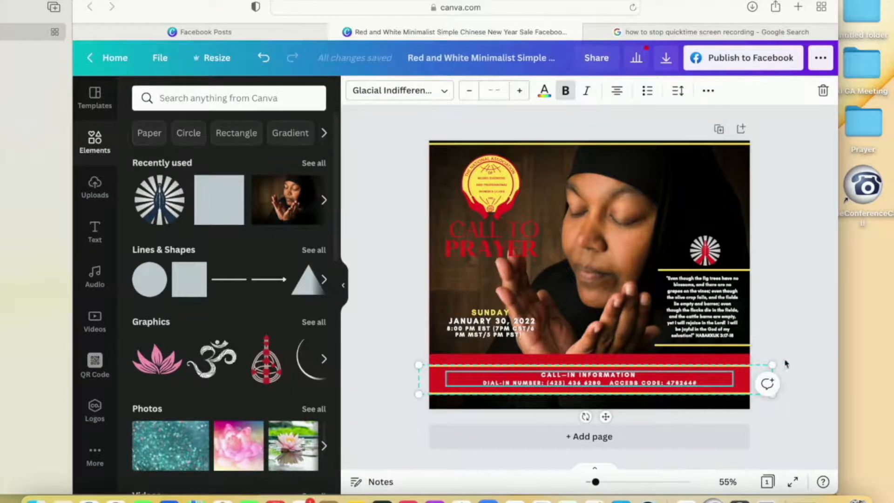
{"action": "left_click", "coordinate": [740, 362]}
{"action": "left_click", "coordinate": [740, 363]}
{"action": "left_click", "coordinate": [443, 347]}
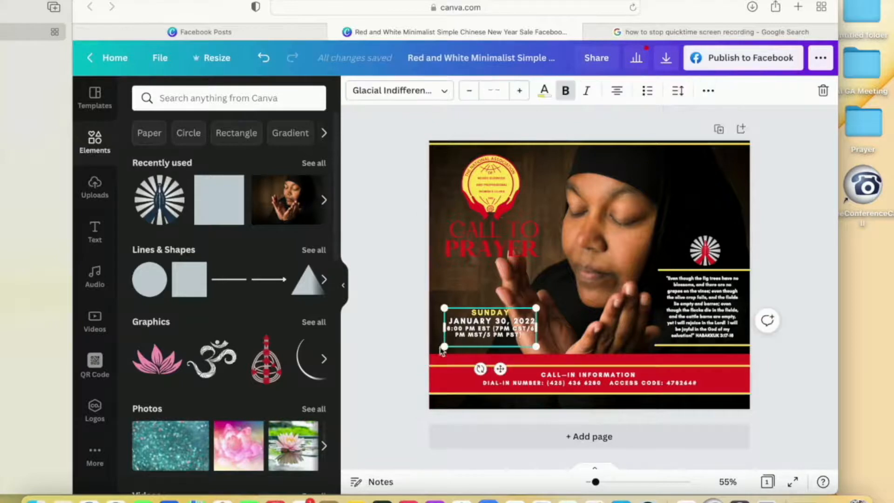
{"action": "left_click", "coordinate": [431, 361]}
{"action": "left_click", "coordinate": [572, 357]}
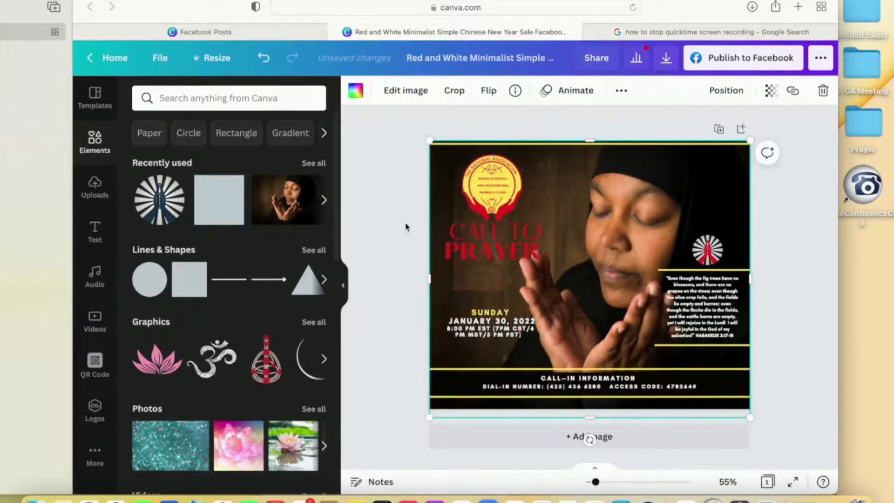
{"action": "left_click", "coordinate": [400, 223]}
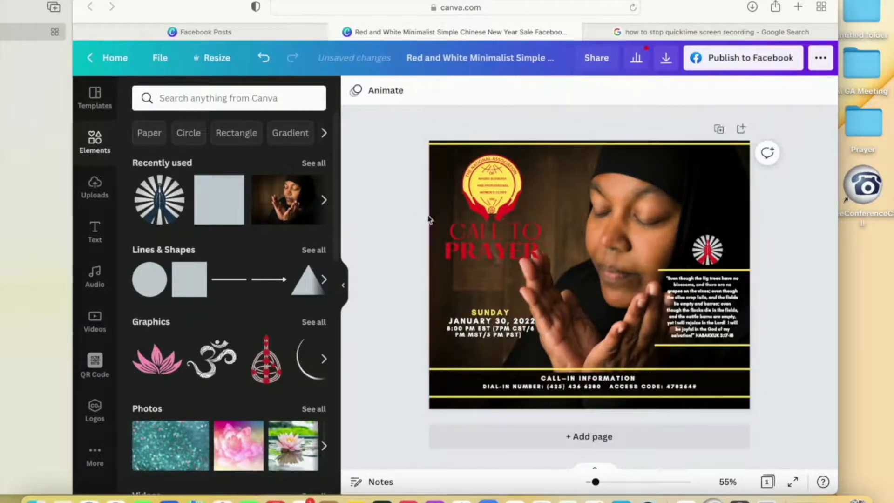
- Reposition the background photo within its frame so the praying woman sits slightly farther left
{"action": "left_click", "coordinate": [592, 231]}
{"action": "double_click", "coordinate": [591, 232]}
{"action": "left_click_drag", "start_coordinate": [592, 232], "coordinate": [574, 232]}
{"action": "left_click", "coordinate": [368, 224]}
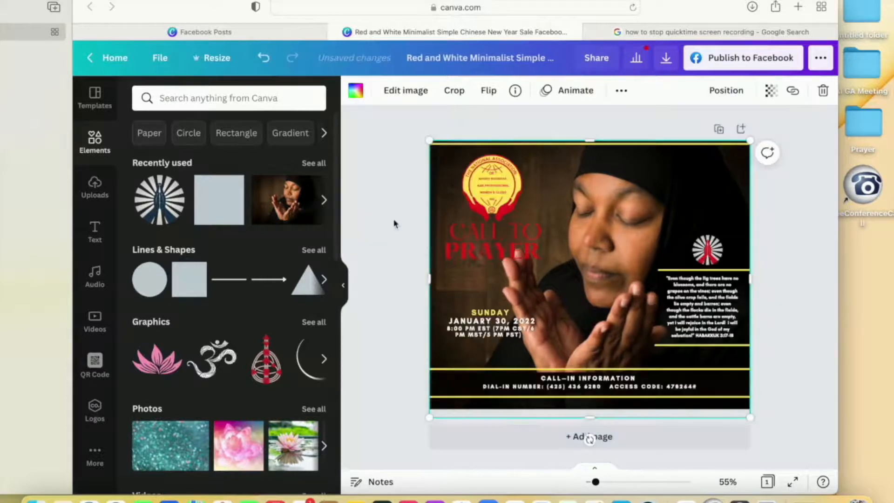
{"action": "left_click", "coordinate": [499, 331]}
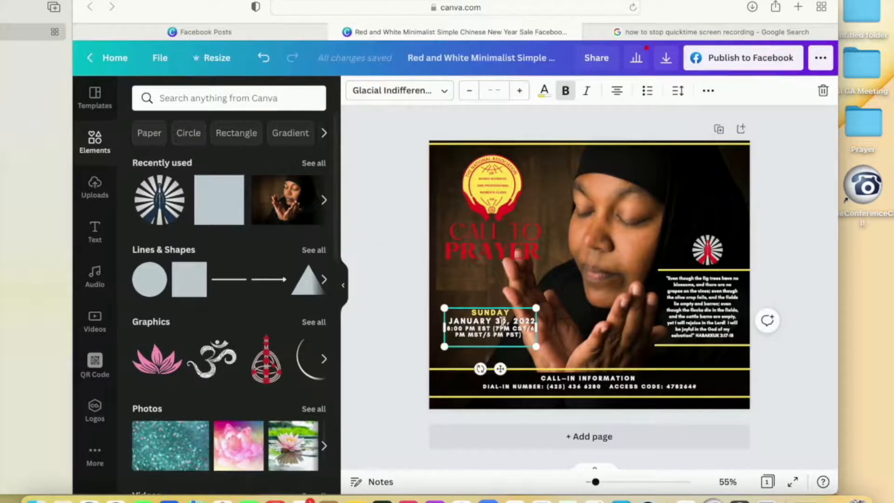
{"action": "left_click", "coordinate": [382, 327]}
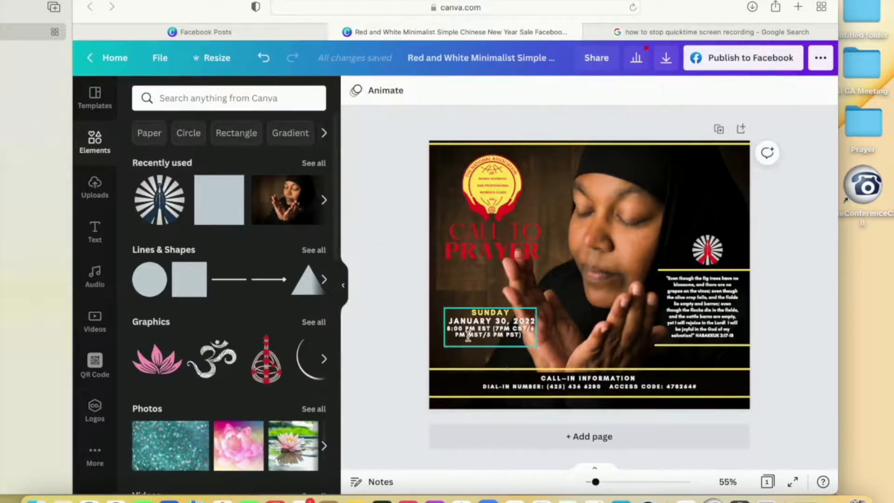
{"action": "left_click", "coordinate": [468, 344]}
{"action": "left_click", "coordinate": [397, 335]}
{"action": "left_click", "coordinate": [475, 321]}
{"action": "left_click", "coordinate": [382, 314]}
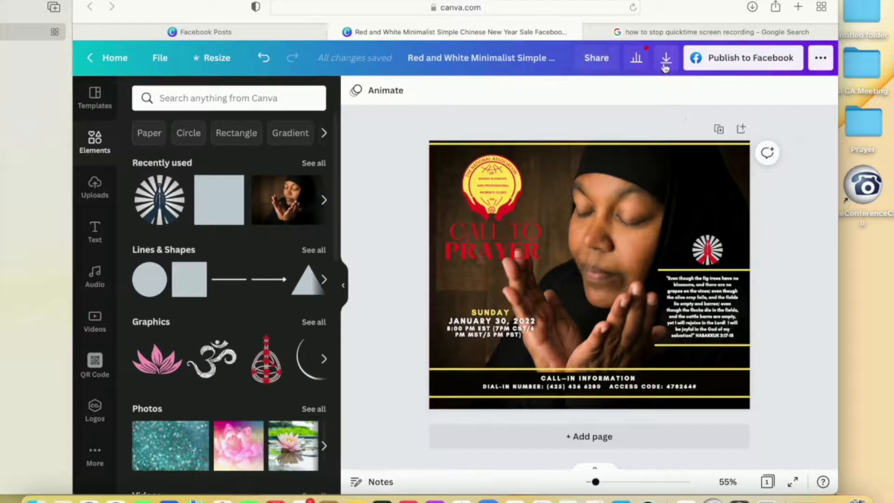
- Move the logo and title group slightly lower, and apply the Lift text effect to the "CALL TO PRAYER" title
{"action": "left_click", "coordinate": [522, 265]}
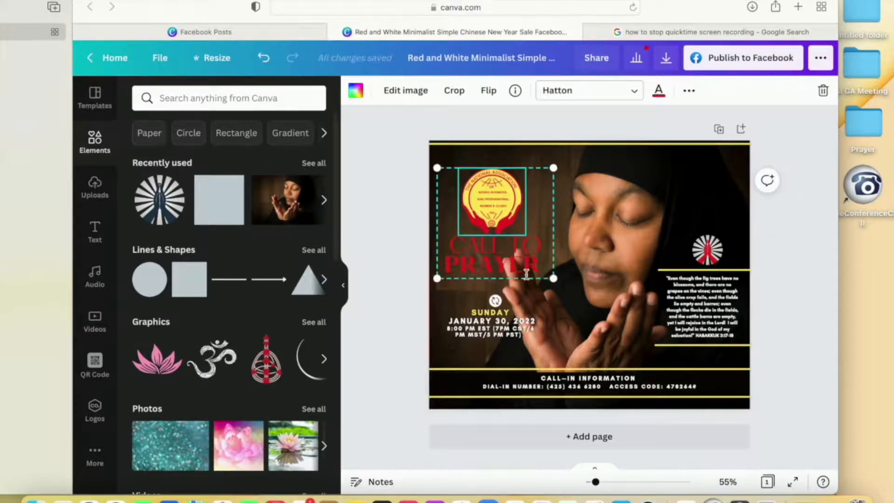
{"action": "left_click", "coordinate": [534, 267]}
{"action": "left_click_drag", "start_coordinate": [535, 266], "coordinate": [451, 240]}
{"action": "left_click", "coordinate": [708, 90]}
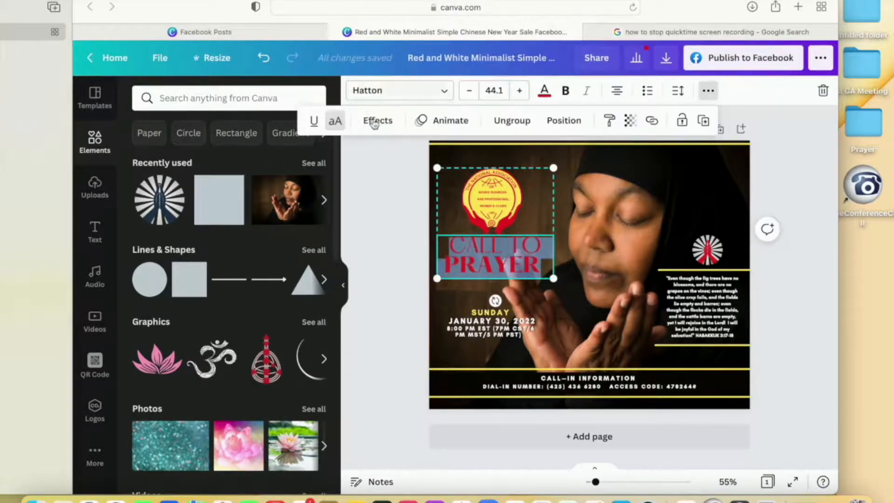
{"action": "left_click", "coordinate": [375, 120]}
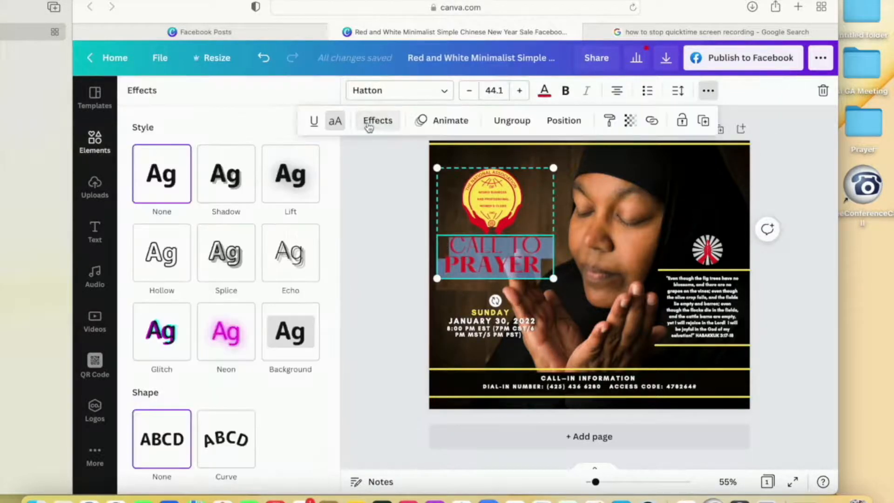
{"action": "left_click", "coordinate": [293, 186]}
{"action": "scroll", "coordinate": [293, 385], "scroll_direction": "down", "scroll_amount": 2}
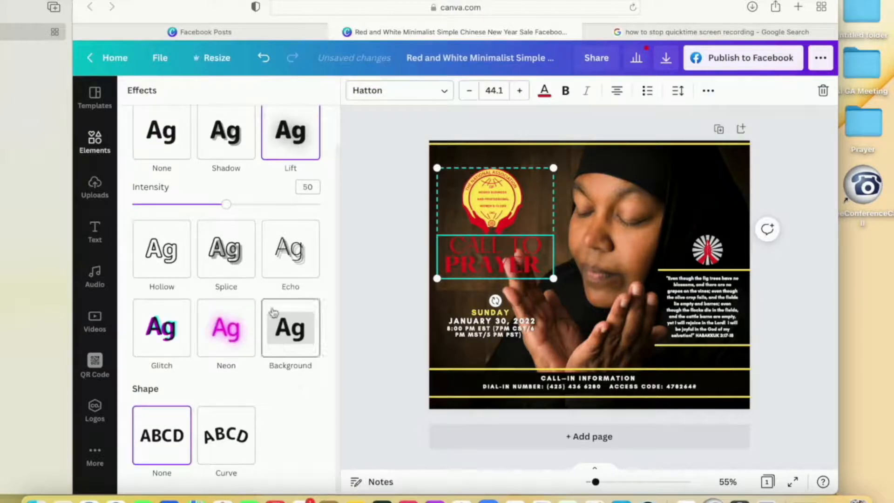
- Try the Shadow, Splice, Background and Glitch text effects on the "CALL TO PRAYER" title
{"action": "left_click", "coordinate": [232, 150]}
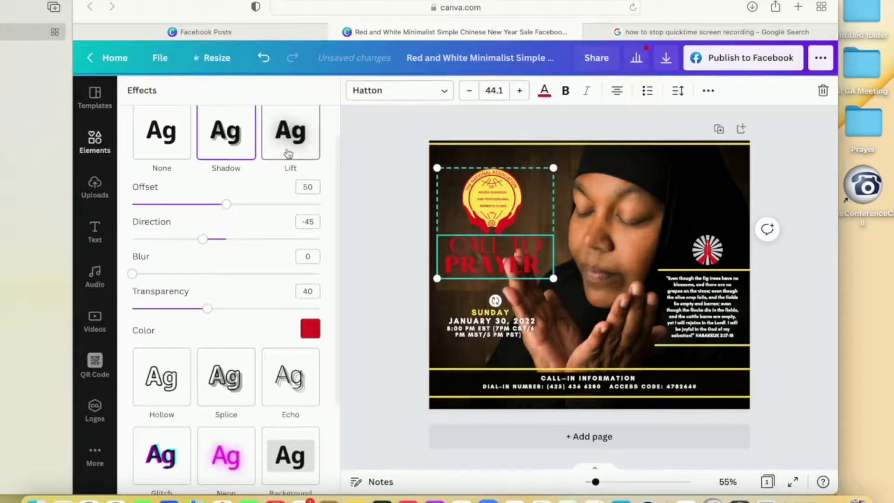
{"action": "left_click", "coordinate": [223, 395]}
{"action": "scroll", "coordinate": [271, 363], "scroll_direction": "down", "scroll_amount": 3}
{"action": "left_click", "coordinate": [271, 362]}
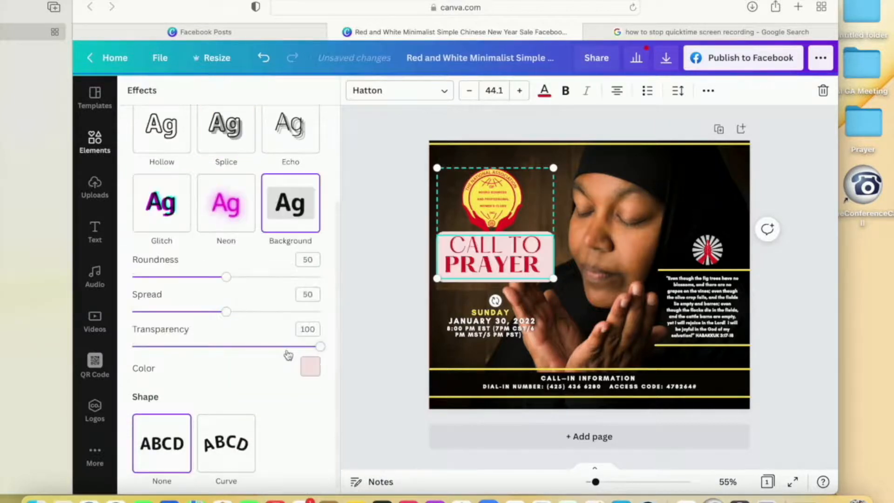
{"action": "scroll", "coordinate": [168, 372], "scroll_direction": "up", "scroll_amount": 3}
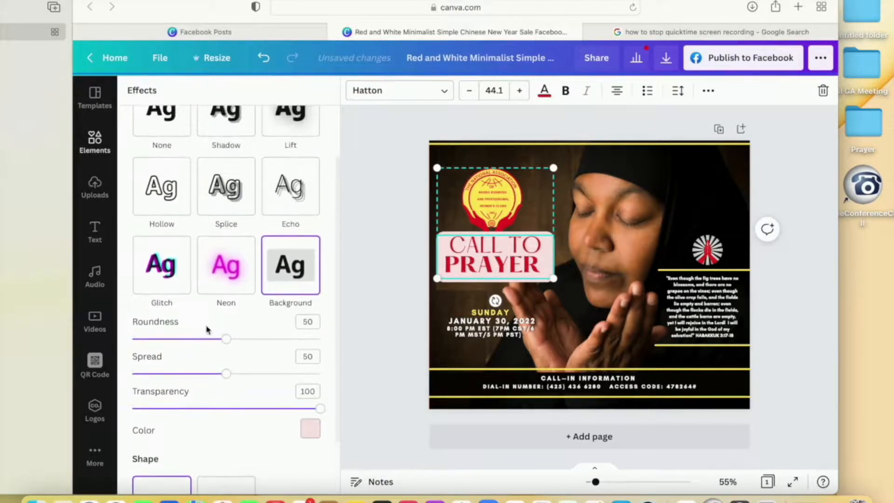
{"action": "left_click", "coordinate": [172, 279]}
- Try the Hollow, Splice and Echo effects on the "CALL TO PRAYER" title before returning it to the Lift effect
{"action": "scroll", "coordinate": [172, 279], "scroll_direction": "up", "scroll_amount": 1}
{"action": "left_click", "coordinate": [169, 240]}
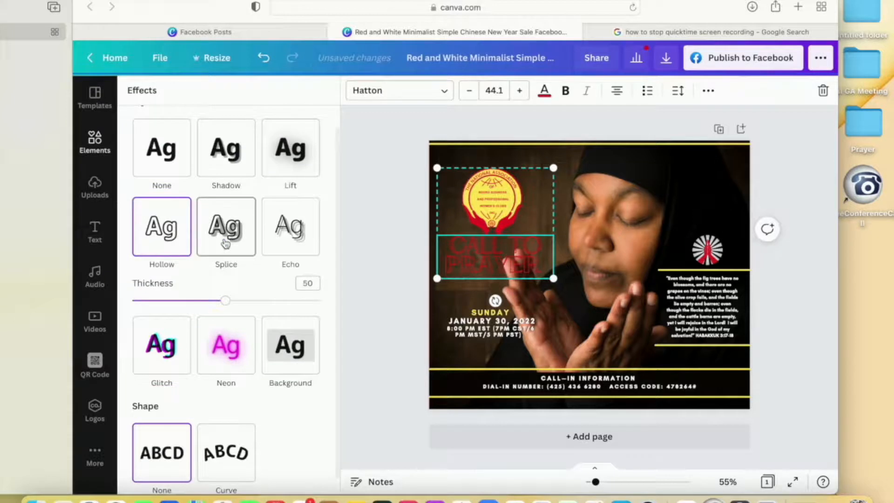
{"action": "left_click", "coordinate": [225, 243]}
{"action": "left_click", "coordinate": [288, 240]}
{"action": "left_click", "coordinate": [294, 154]}
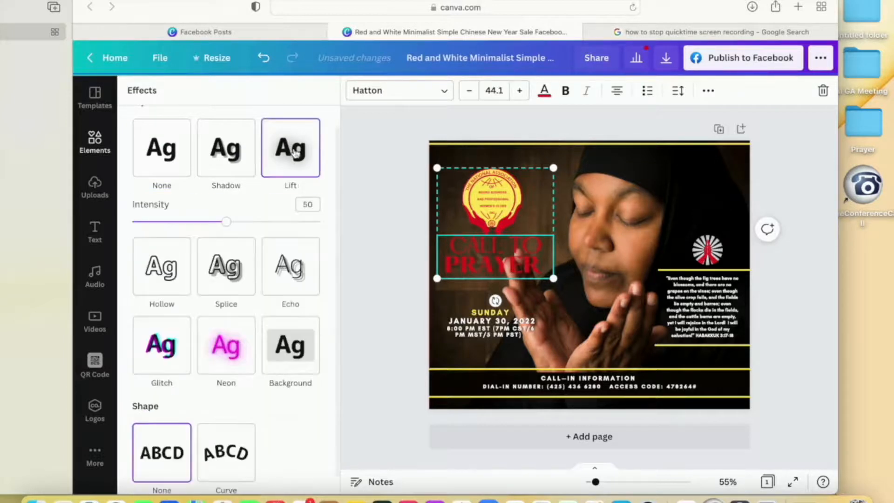
- Try the Shadow effect and the Curve shape on the "CALL TO PRAYER" title before returning it to Lift with no curve
{"action": "left_click", "coordinate": [226, 149]}
{"action": "left_click", "coordinate": [159, 154]}
{"action": "left_click", "coordinate": [285, 174]}
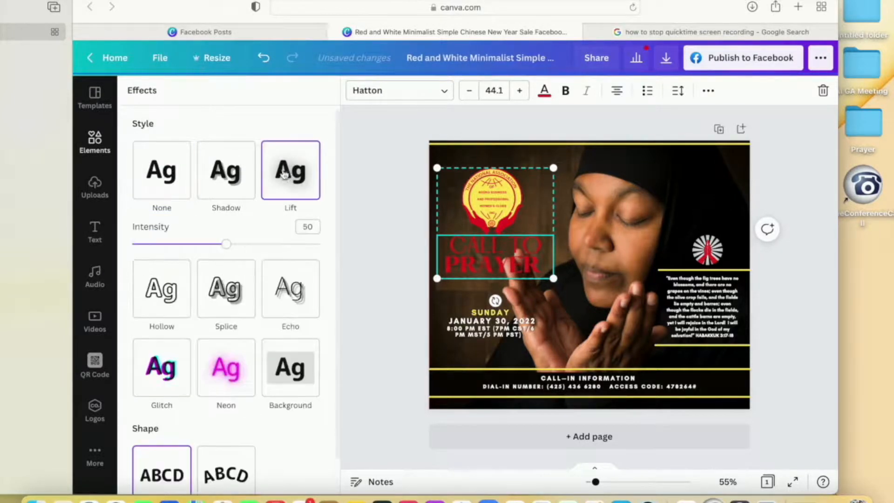
{"action": "scroll", "coordinate": [223, 279], "scroll_direction": "down", "scroll_amount": 2}
{"action": "left_click", "coordinate": [221, 445]}
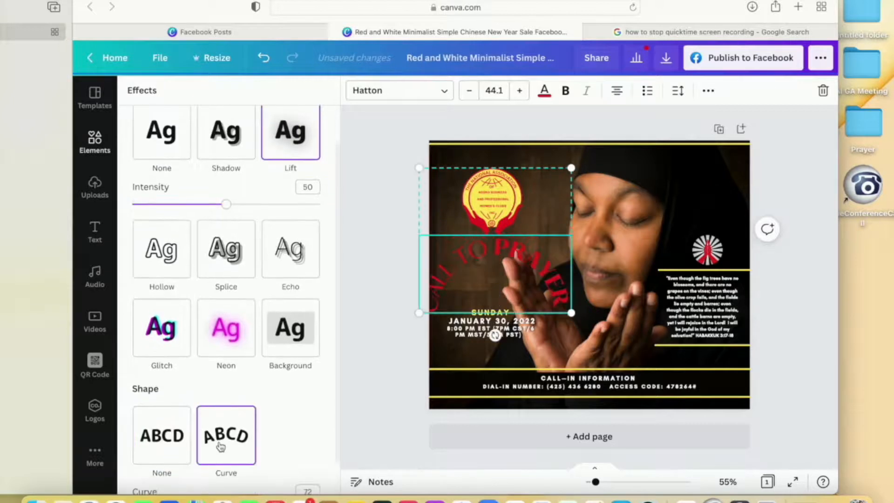
{"action": "left_click", "coordinate": [172, 447]}
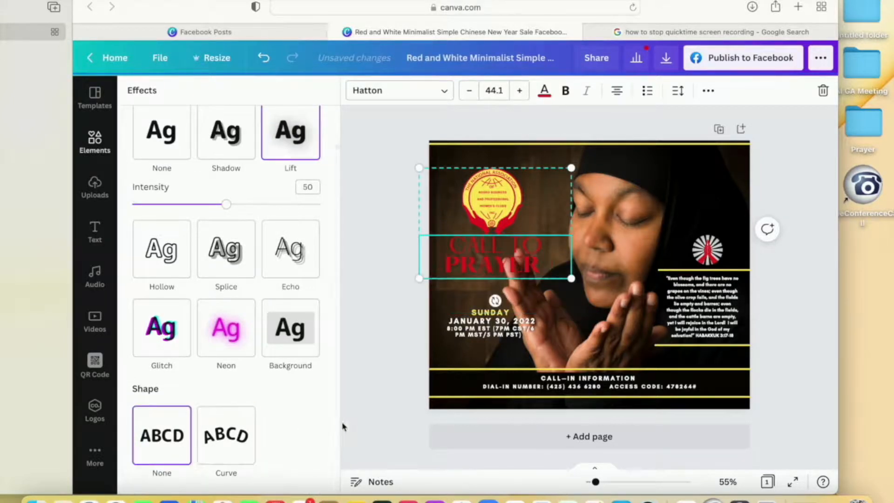
- Move the logo and title group slightly higher, and enlarge the date and time text block to about 345 by 145
{"action": "left_click", "coordinate": [491, 191]}
{"action": "left_click_drag", "start_coordinate": [493, 201], "coordinate": [495, 188]}
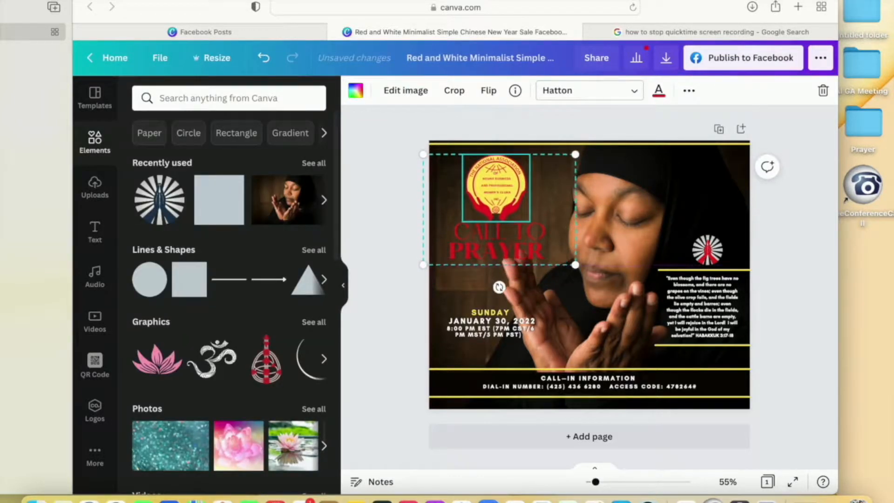
{"action": "left_click", "coordinate": [790, 258]}
{"action": "left_click", "coordinate": [502, 326]}
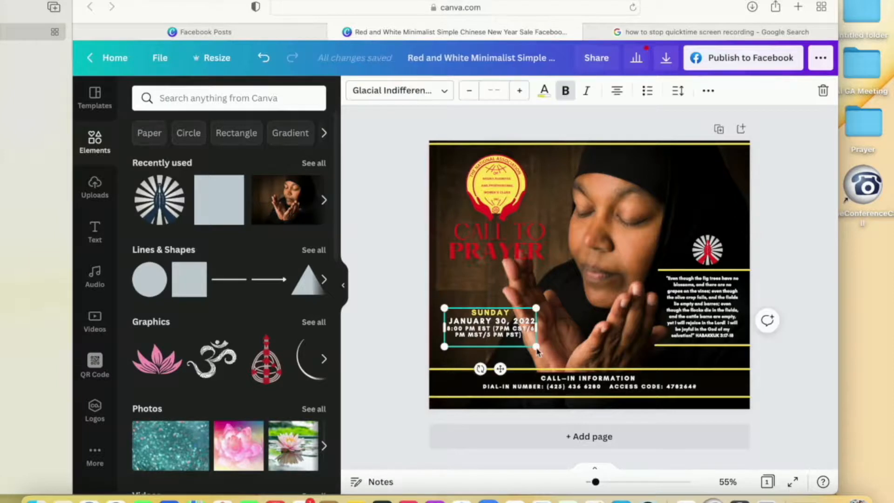
{"action": "left_click_drag", "start_coordinate": [538, 353], "coordinate": [562, 358]}
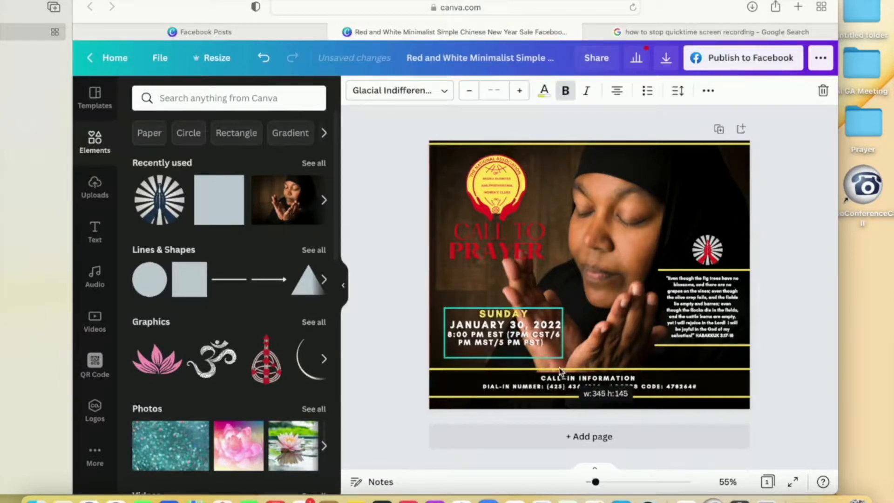
- Add a subheading text box reading "Conference Call"
{"action": "left_click", "coordinate": [95, 230]}
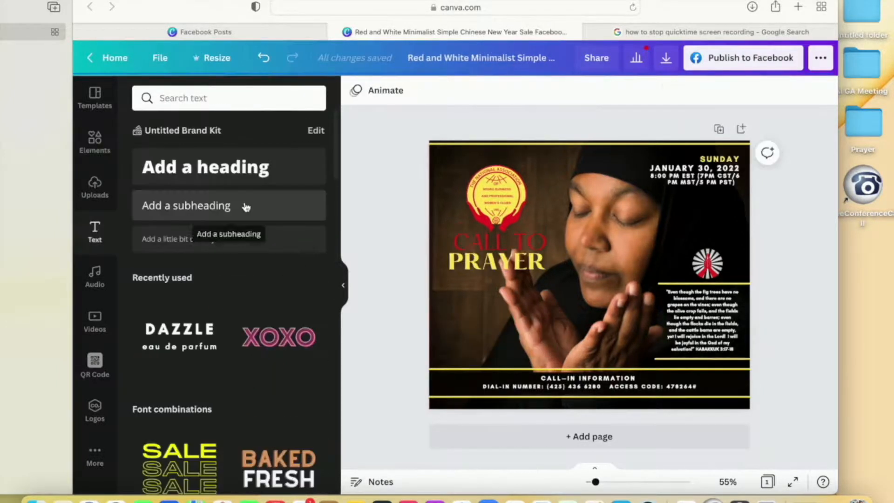
{"action": "left_click", "coordinate": [244, 206]}
{"action": "type", "text": "Con"}
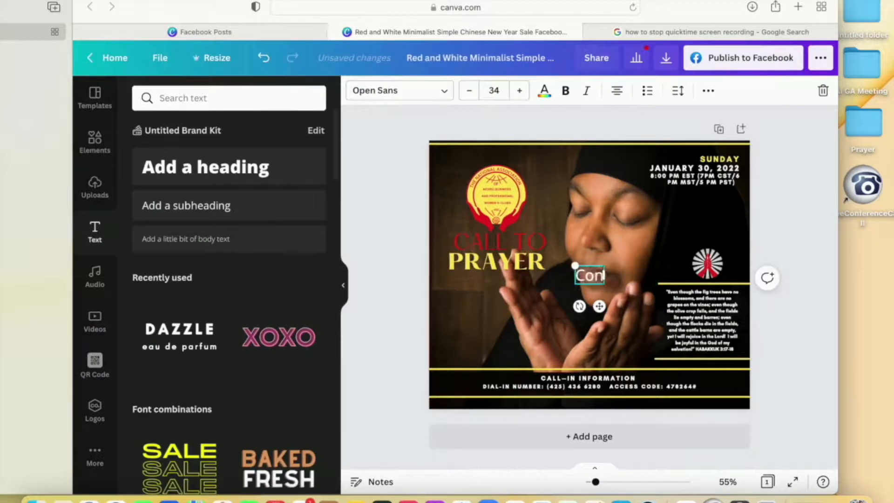
{"action": "type", "text": "ference Call"}
{"action": "left_click", "coordinate": [801, 285]}
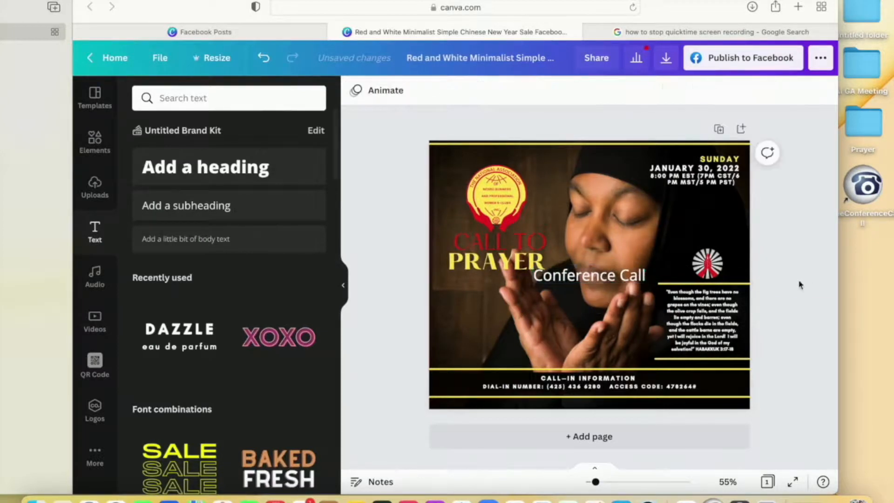
- Place the "Conference Call" text directly beneath the "CALL TO PRAYER" title
{"action": "left_click", "coordinate": [601, 270]}
{"action": "left_click", "coordinate": [560, 301]}
{"action": "left_click", "coordinate": [571, 274]}
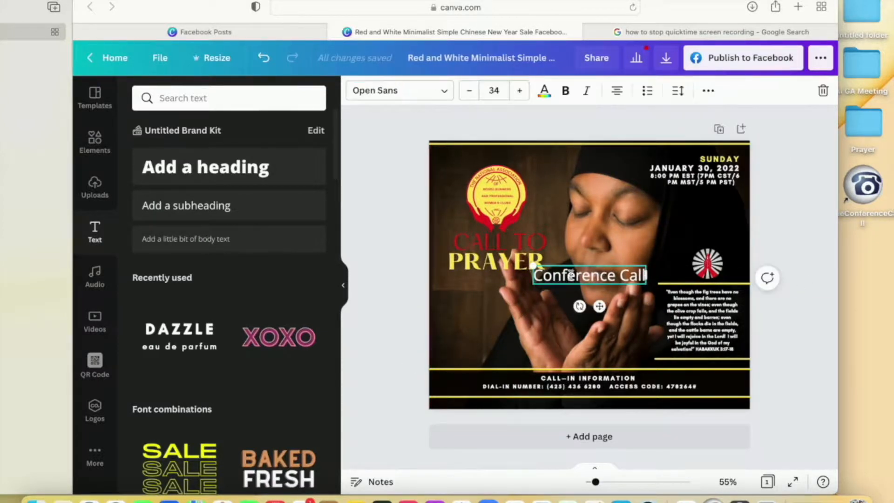
{"action": "left_click_drag", "start_coordinate": [572, 266], "coordinate": [484, 269]}
{"action": "key", "text": "Left"}
{"action": "key", "text": "Left"}
{"action": "key", "text": "Left"}
{"action": "key", "text": "Left"}
{"action": "key", "text": "Left"}
{"action": "key", "text": "Left"}
{"action": "key", "text": "Left"}
{"action": "key", "text": "Left"}
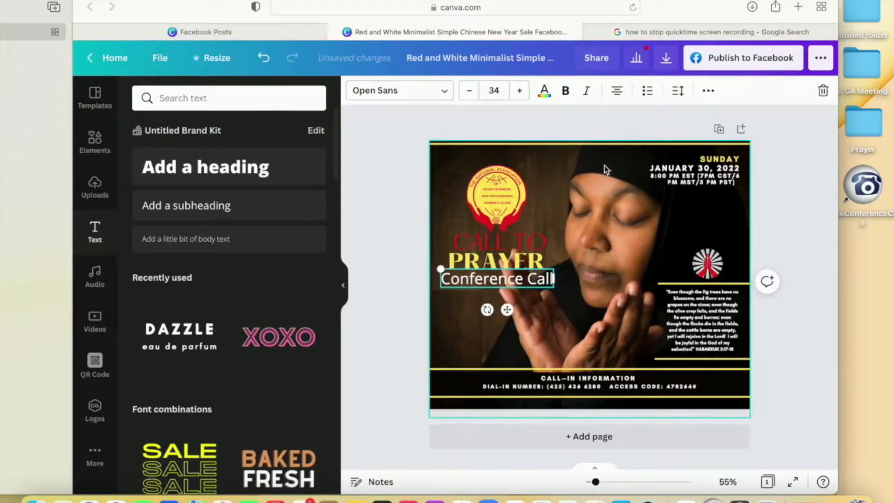
- Make the "Conference Call" text bold and reduce its font size to 27
{"action": "left_click", "coordinate": [469, 91]}
{"action": "left_click", "coordinate": [469, 90]}
{"action": "left_click", "coordinate": [469, 91]}
{"action": "left_click", "coordinate": [469, 91]}
{"action": "left_click", "coordinate": [565, 91]}
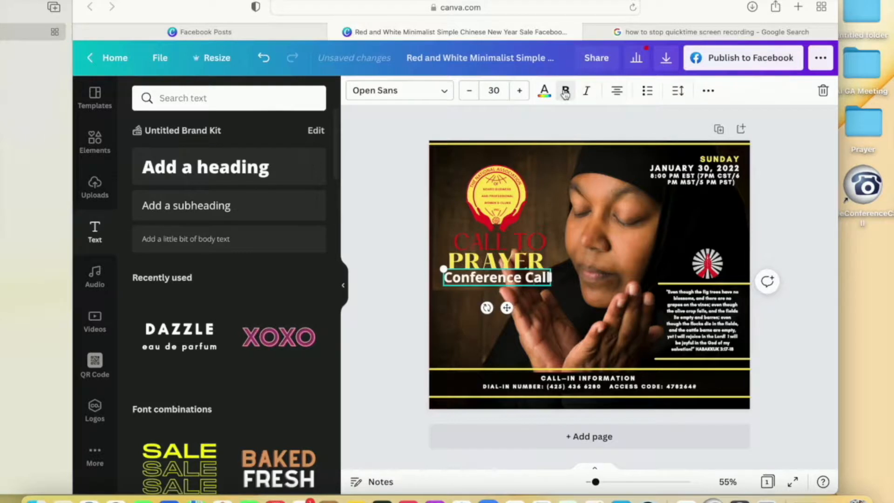
{"action": "left_click", "coordinate": [470, 91]}
{"action": "left_click", "coordinate": [469, 91]}
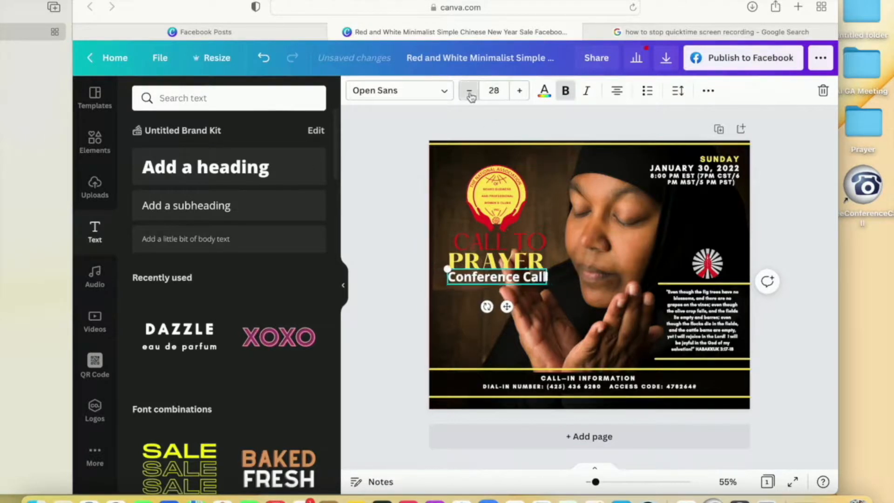
{"action": "left_click", "coordinate": [470, 91]}
{"action": "left_click", "coordinate": [403, 202]}
{"action": "left_click", "coordinate": [503, 278]}
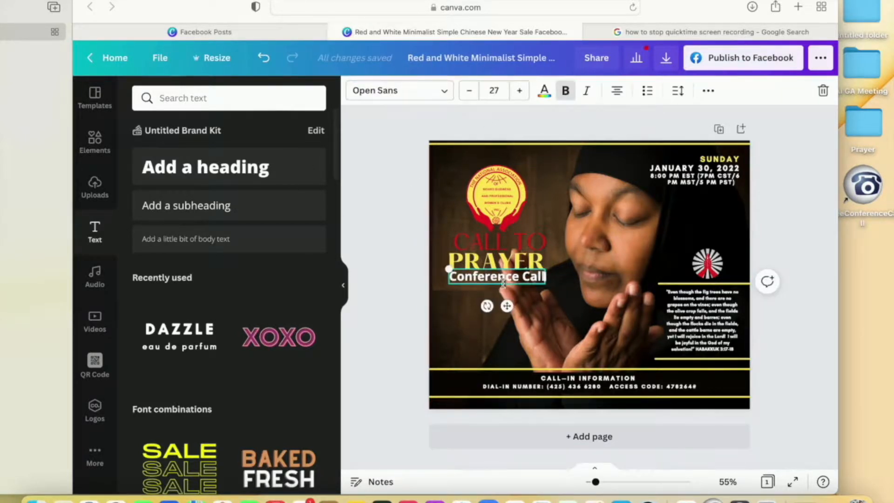
{"action": "left_click", "coordinate": [383, 290]}
- Try the Lift effect on the "Conference Call" text, then give it the Shadow effect with a different shadow color
{"action": "left_click", "coordinate": [459, 279]}
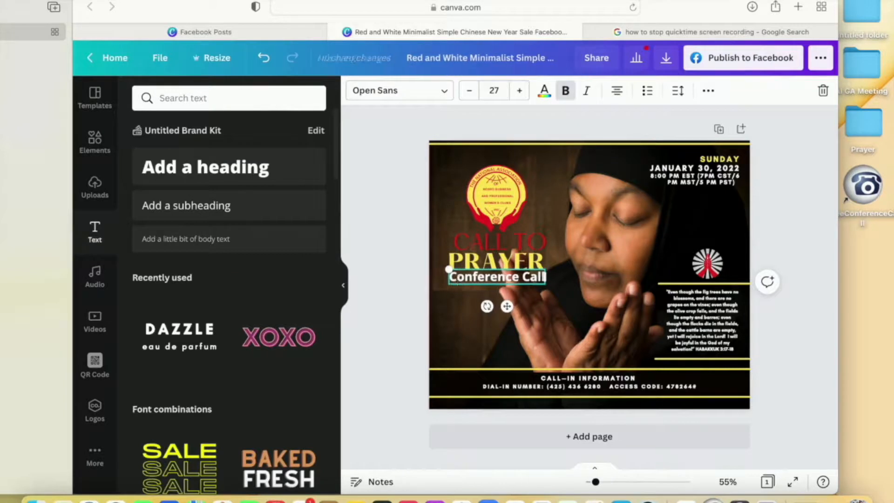
{"action": "left_click", "coordinate": [708, 90]}
{"action": "left_click", "coordinate": [431, 121]}
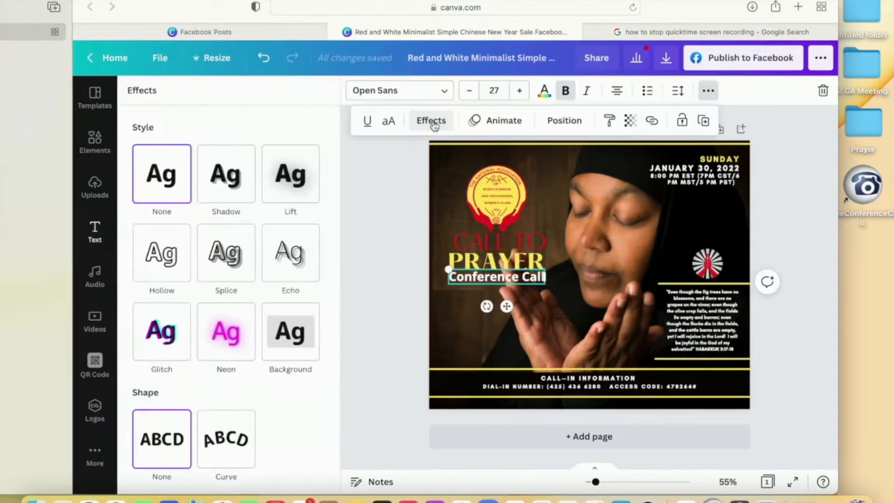
{"action": "left_click", "coordinate": [291, 183]}
{"action": "left_click", "coordinate": [231, 188]}
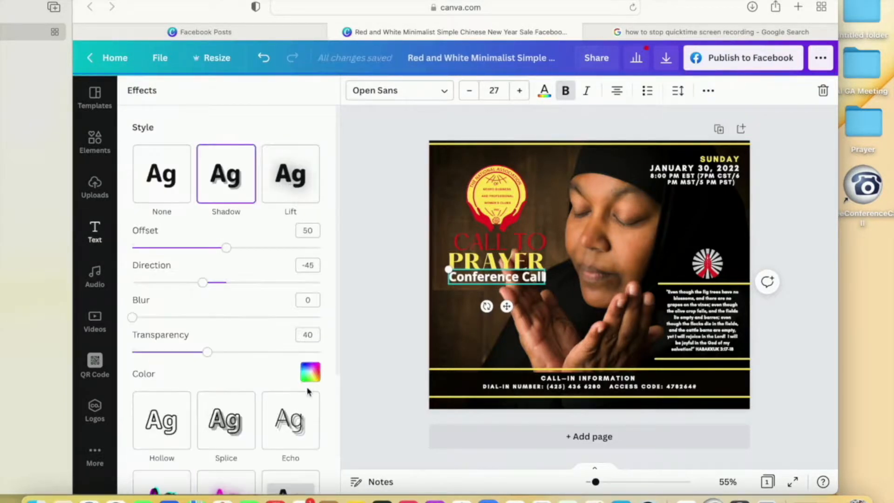
{"action": "left_click", "coordinate": [310, 371]}
{"action": "left_click", "coordinate": [147, 243]}
{"action": "left_click", "coordinate": [368, 255]}
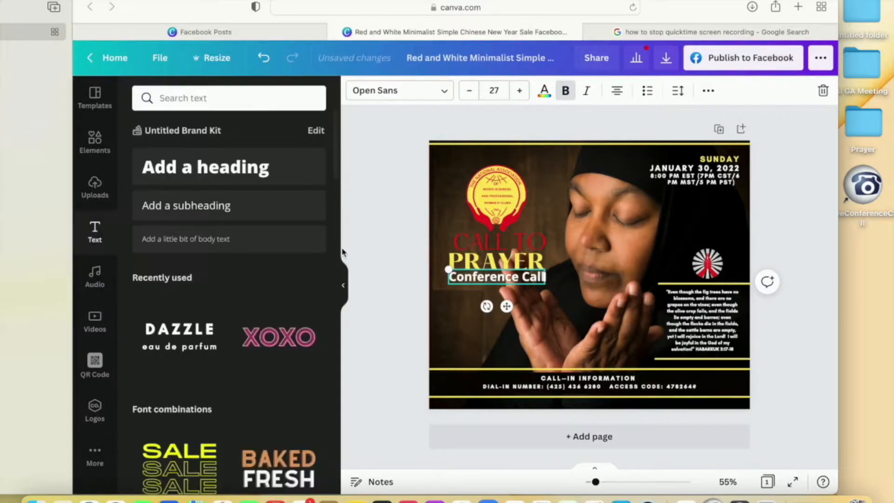
- Nudge the "Conference Call" text slightly left to line it up with the word "PRAYER"
{"action": "left_click", "coordinate": [792, 156]}
{"action": "left_click", "coordinate": [526, 280]}
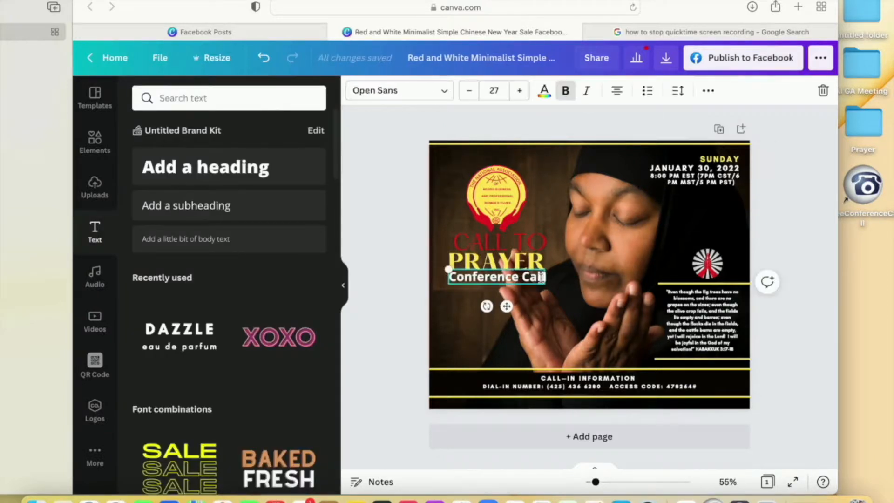
{"action": "left_click", "coordinate": [409, 292]}
{"action": "left_click", "coordinate": [450, 278]}
{"action": "key", "text": "Left"}
{"action": "key", "text": "Left"}
{"action": "left_click", "coordinate": [788, 300]}
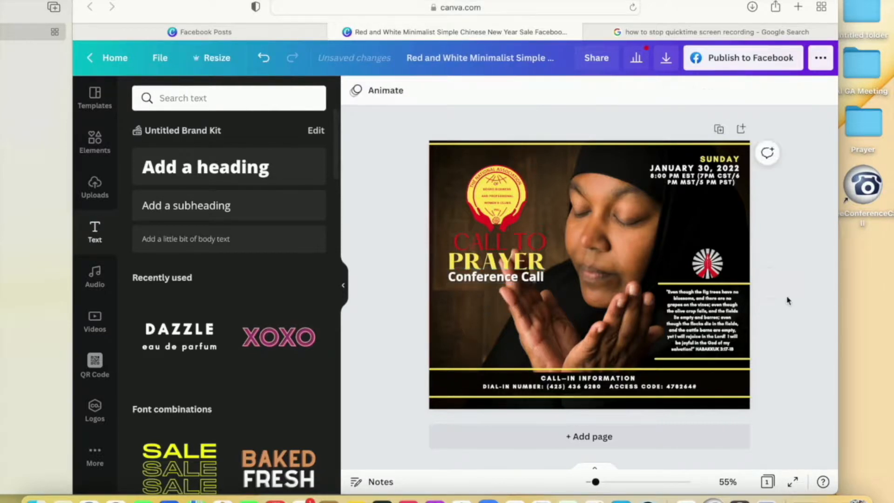
- Remove the trailing space after the last time-zone entry in the date and time text block
{"action": "left_click", "coordinate": [731, 182]}
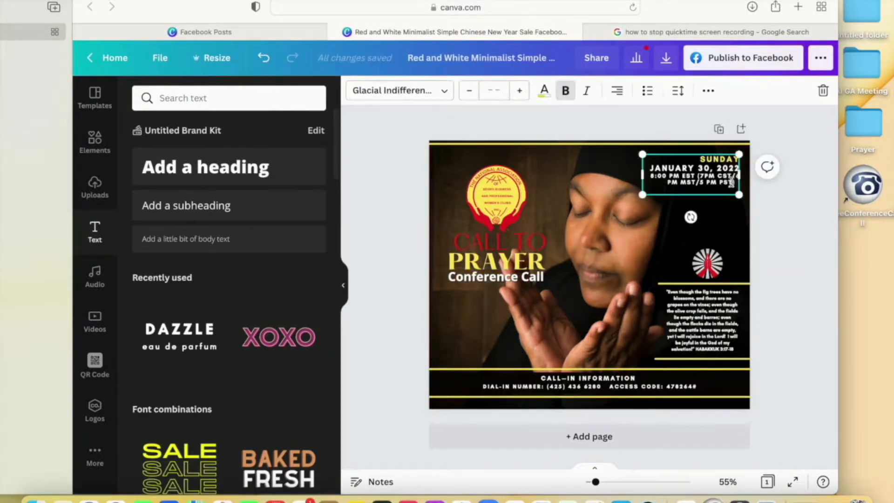
{"action": "key", "text": "BackSpace"}
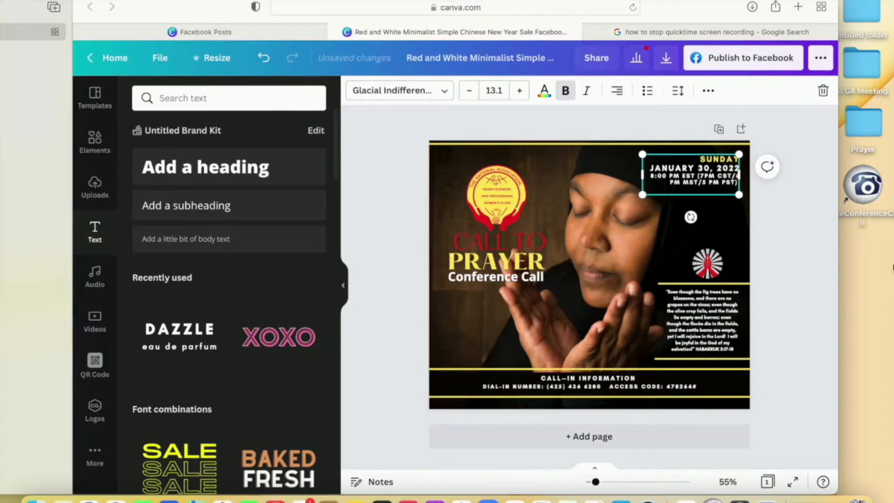
{"action": "left_click", "coordinate": [771, 218]}
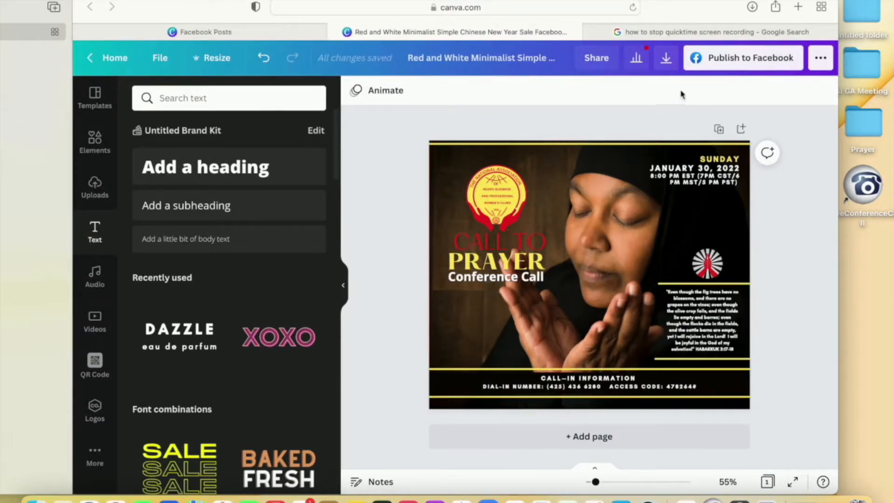
- Download the design as a PNG file and dismiss the download notice
{"action": "left_click", "coordinate": [670, 64]}
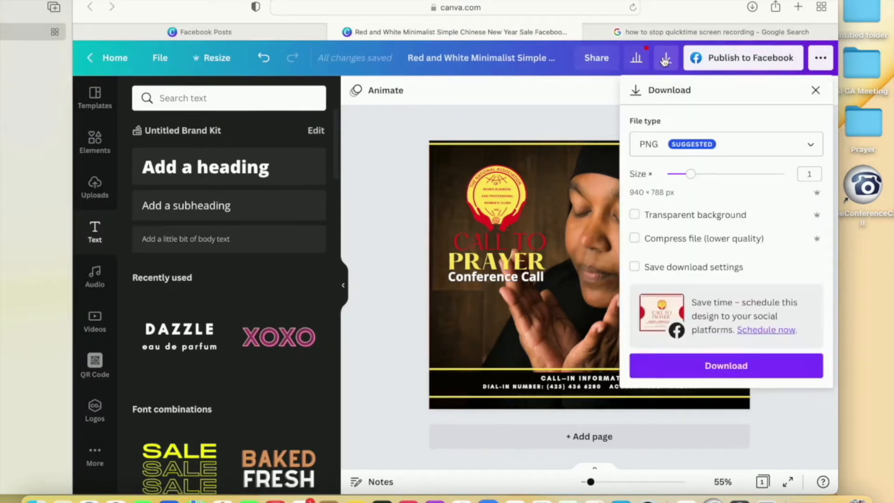
{"action": "left_click", "coordinate": [810, 146]}
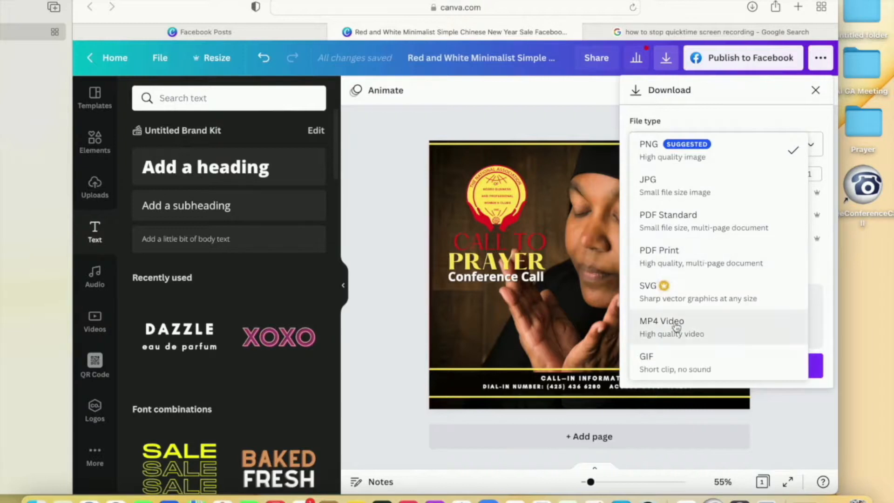
{"action": "left_click", "coordinate": [702, 160]}
{"action": "left_click", "coordinate": [720, 367]}
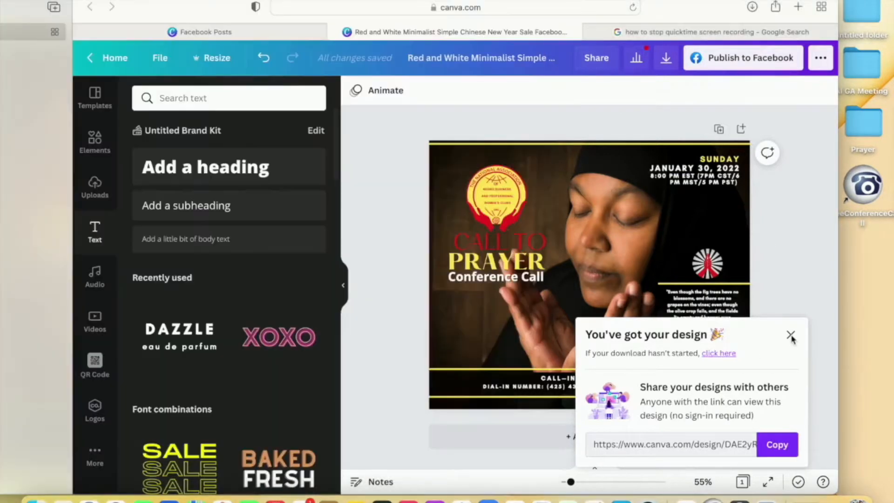
{"action": "left_click", "coordinate": [791, 336]}
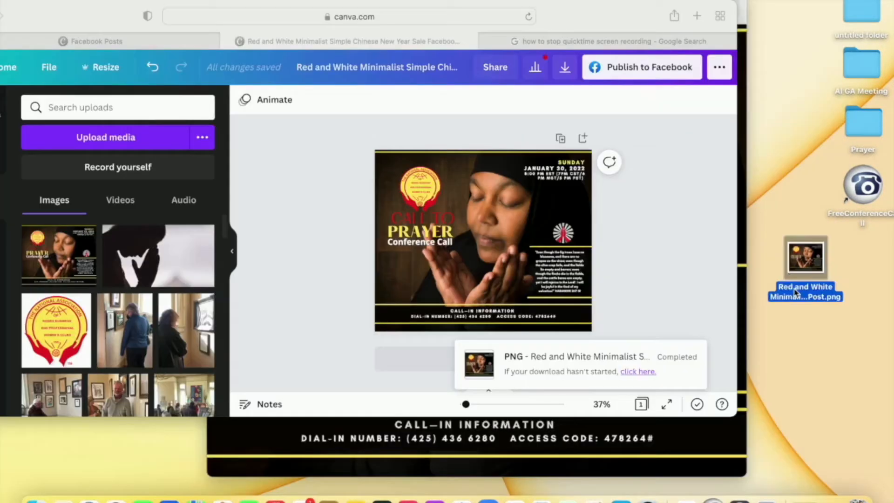
- Rename the downloaded image on the desktop as "Call to Prayer FB Flyer.png"
{"action": "left_click", "coordinate": [796, 292]}
{"action": "type", "text": "Ca"}
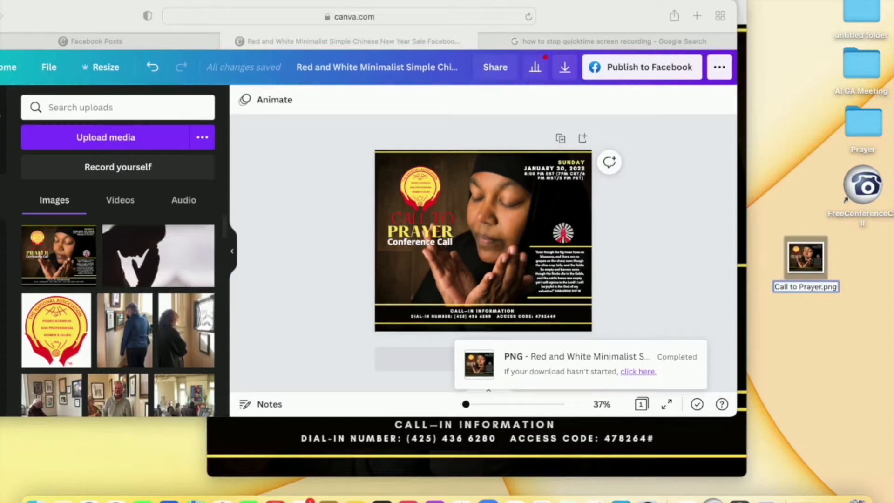
{"action": "type", "text": "ll to Prayer FB Flyer"}
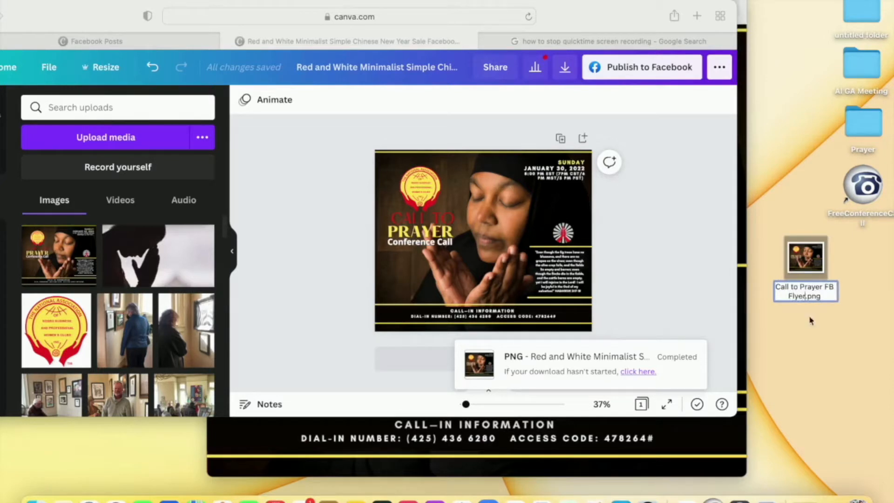
{"action": "left_click", "coordinate": [810, 320]}
{"action": "left_click", "coordinate": [799, 259]}
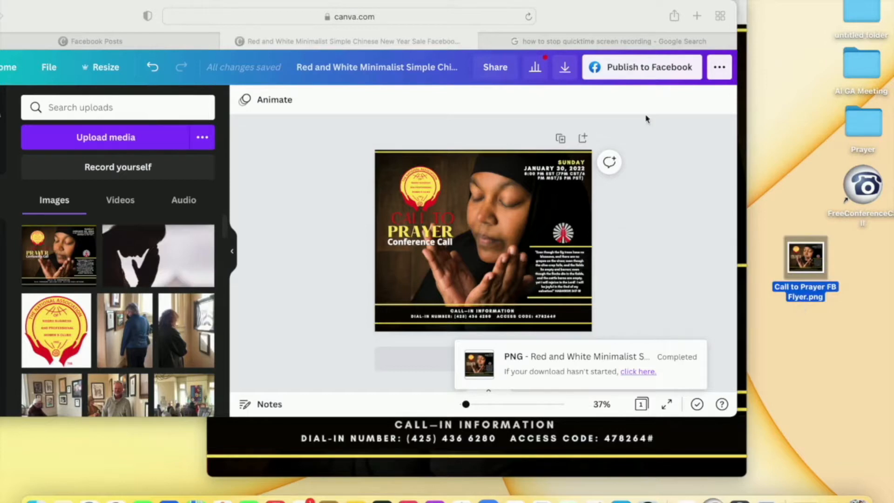
- Switch to the Nanbpwc, Inc. - Southeast District page on Facebook and start a new post
{"action": "left_click_drag", "start_coordinate": [96, 18], "coordinate": [329, 30]}
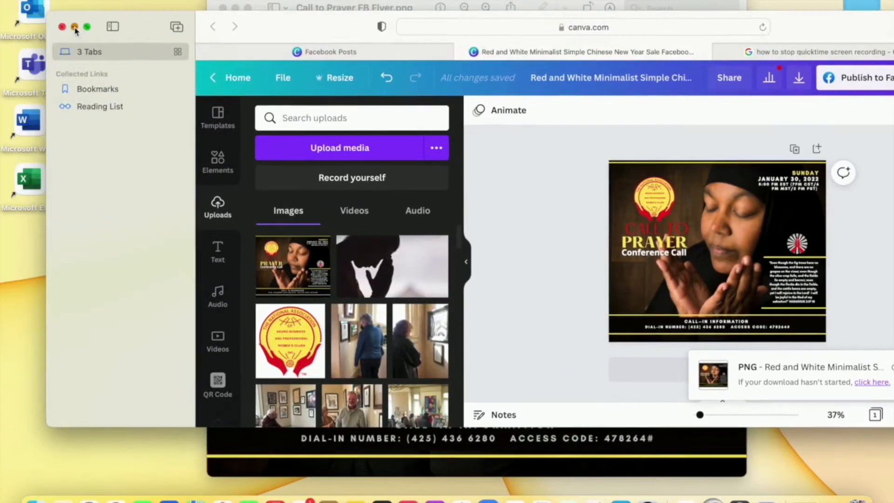
{"action": "left_click", "coordinate": [75, 27]}
{"action": "scroll", "coordinate": [485, 268], "scroll_direction": "down", "scroll_amount": 10}
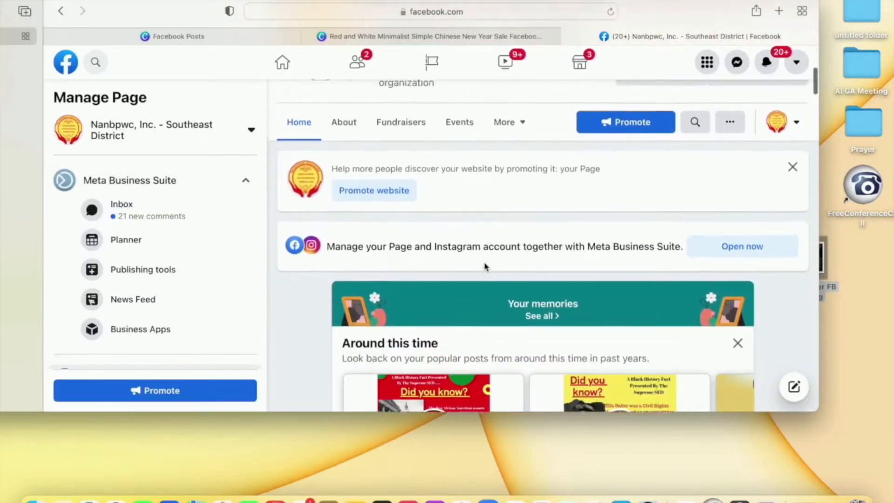
{"action": "scroll", "coordinate": [485, 267], "scroll_direction": "up", "scroll_amount": 5}
{"action": "scroll", "coordinate": [485, 267], "scroll_direction": "down", "scroll_amount": 10}
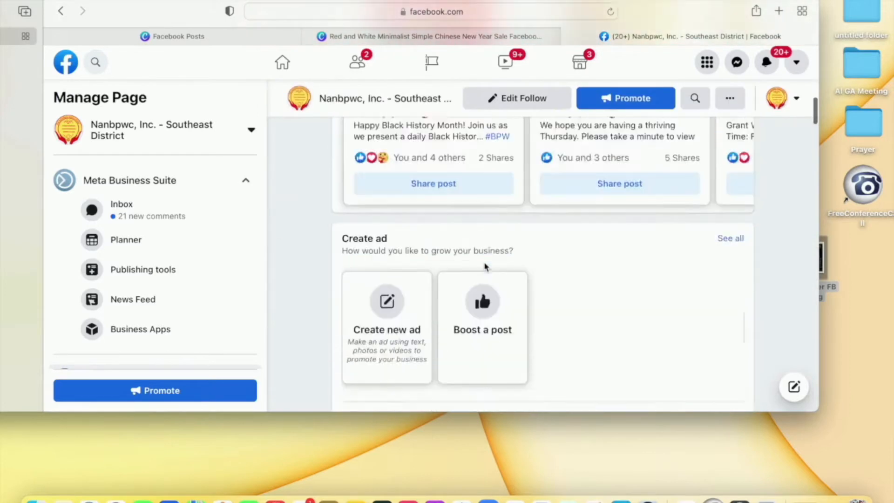
{"action": "scroll", "coordinate": [485, 267], "scroll_direction": "down", "scroll_amount": 5}
{"action": "left_click_drag", "start_coordinate": [474, 411], "coordinate": [475, 486]}
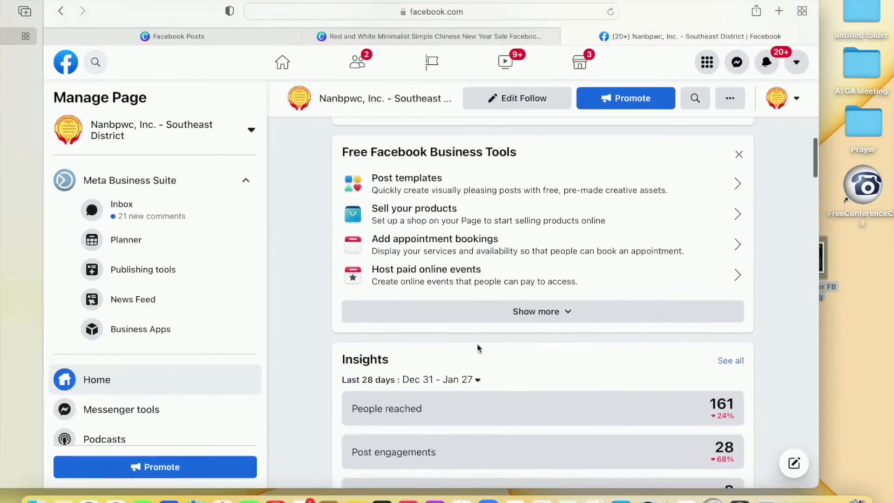
{"action": "scroll", "coordinate": [480, 322], "scroll_direction": "down", "scroll_amount": 15}
{"action": "scroll", "coordinate": [482, 322], "scroll_direction": "down", "scroll_amount": 5}
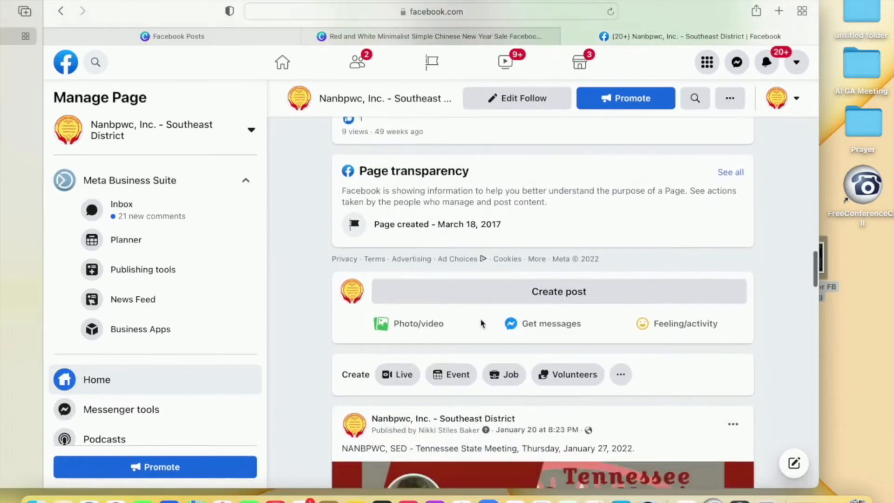
{"action": "left_click", "coordinate": [495, 295]}
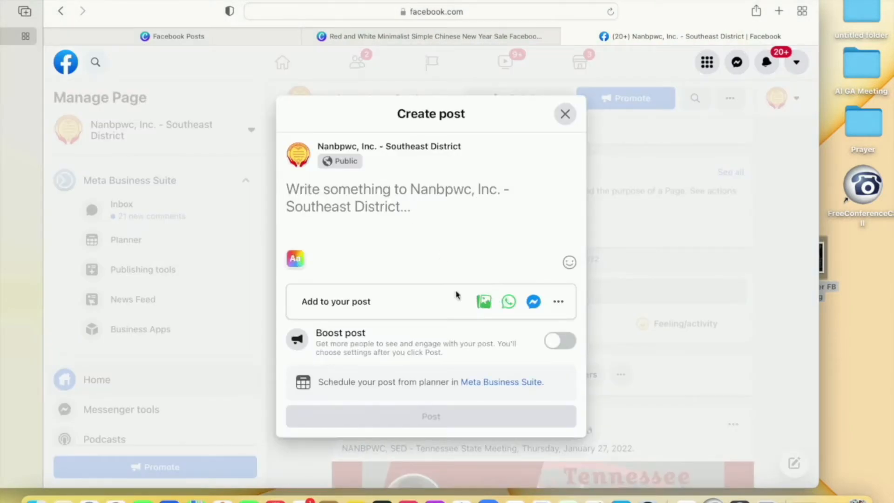
- Attach the desktop image "Call to Prayer FB Flyer.png" to the new post as a photo
{"action": "left_click", "coordinate": [484, 302]}
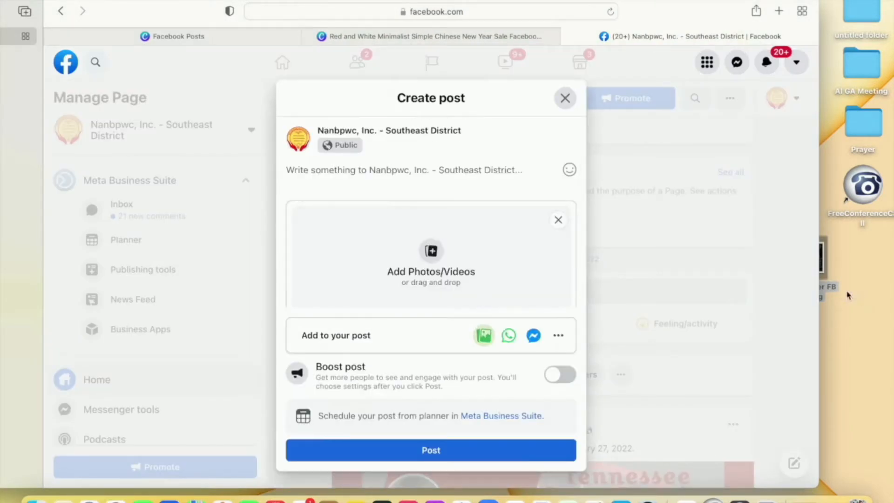
{"action": "left_click_drag", "start_coordinate": [818, 294], "coordinate": [751, 294]}
{"action": "left_click_drag", "start_coordinate": [648, 252], "coordinate": [391, 265]}
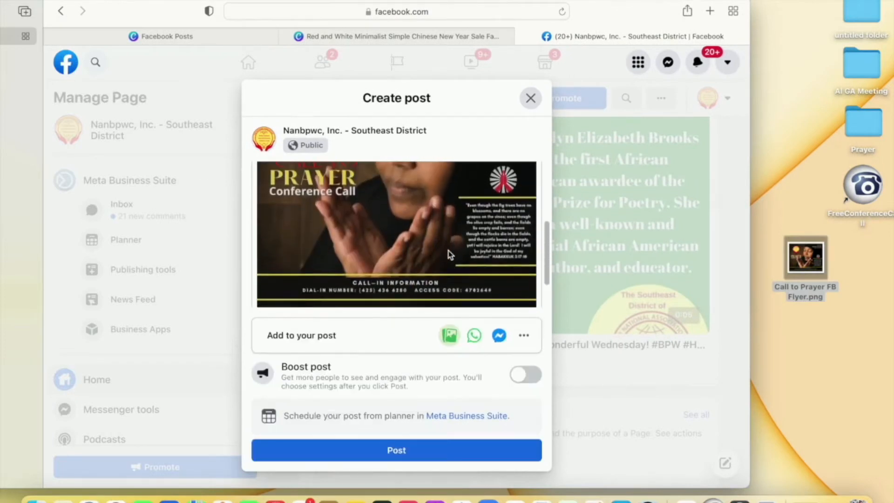
- Check the attached flyer preview and publish the post to the page
{"action": "scroll", "coordinate": [450, 254], "scroll_direction": "down", "scroll_amount": 2}
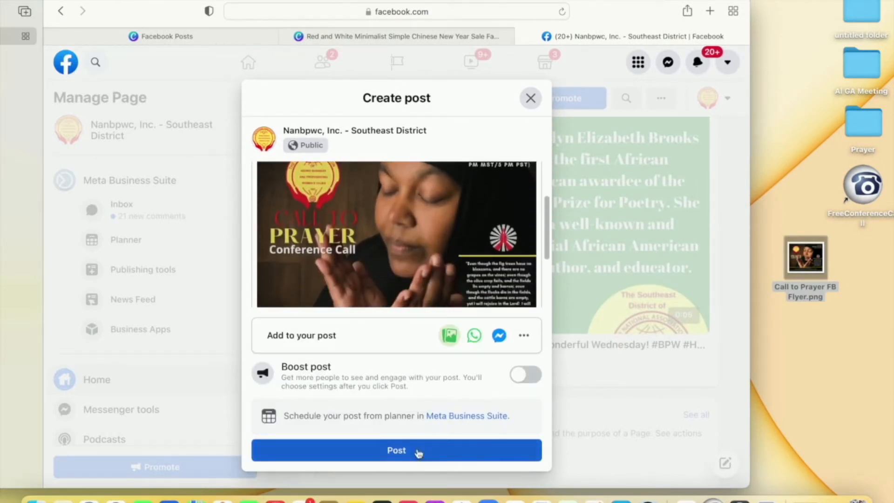
{"action": "left_click", "coordinate": [418, 451]}
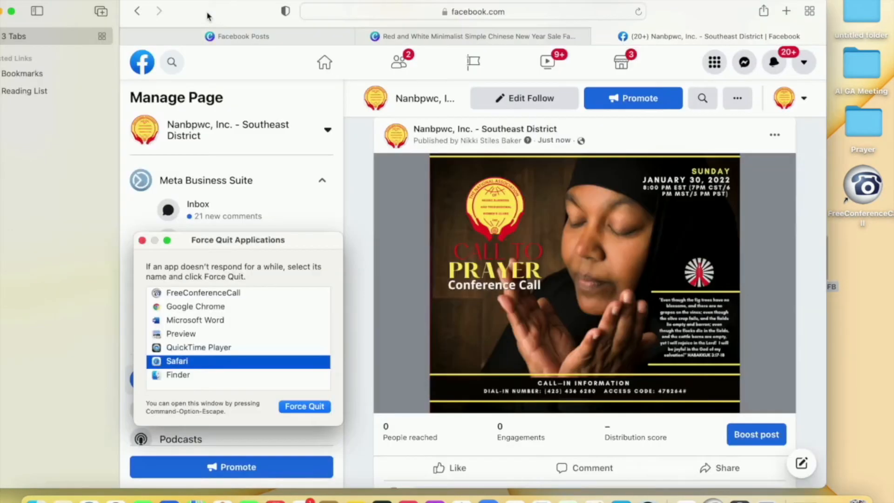
{"action": "key", "text": "Escape"}
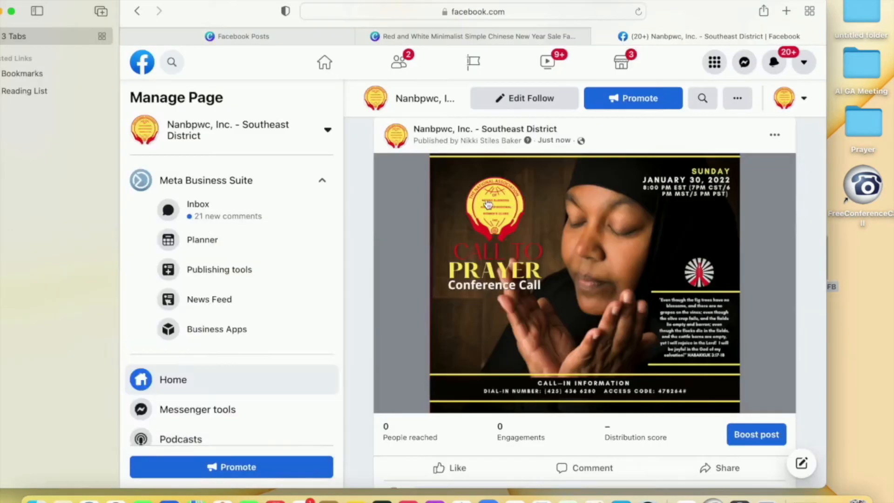
{"action": "left_click", "coordinate": [732, 497]}
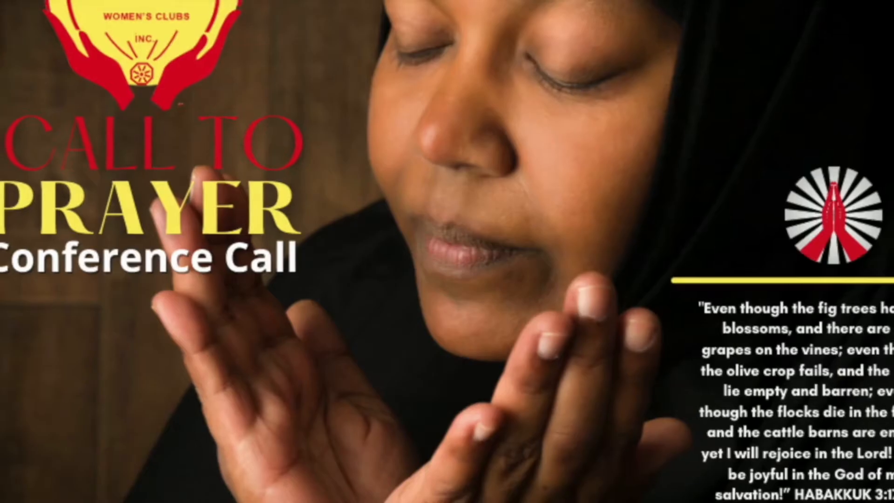